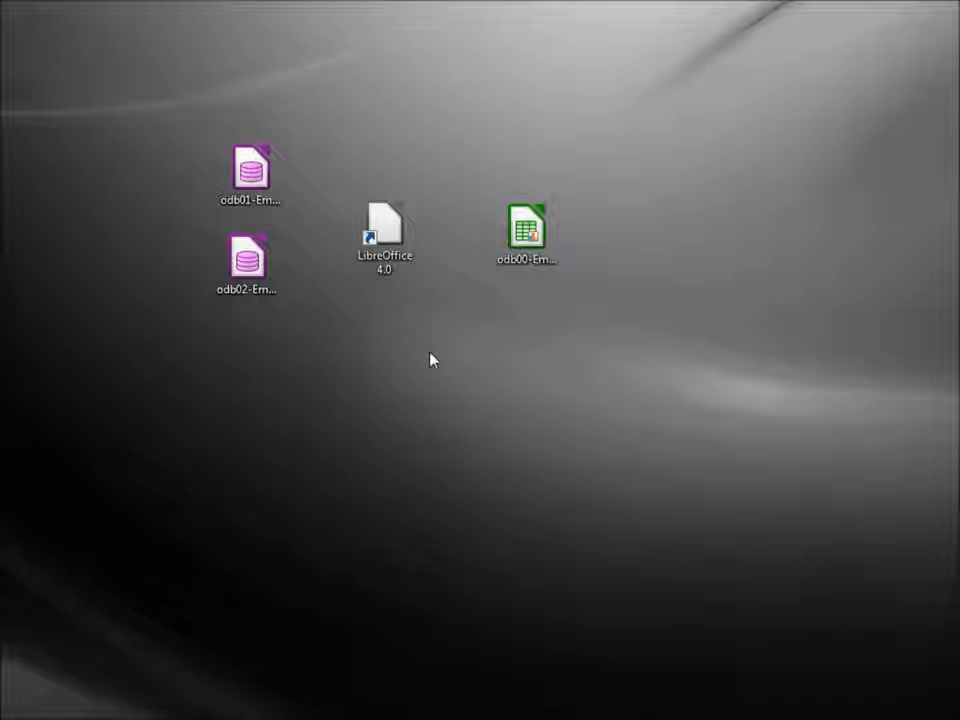
Duplicate the odb02-Employees.odb database file on the desktop.
right_click(257, 268)
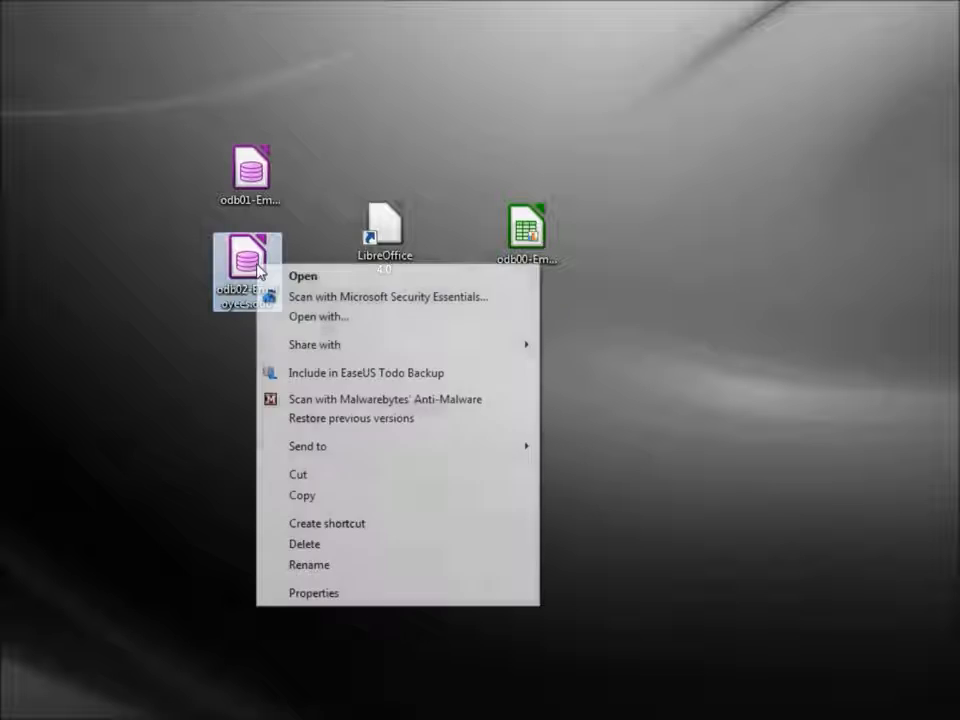
click(310, 498)
click(268, 408)
right_click(268, 408)
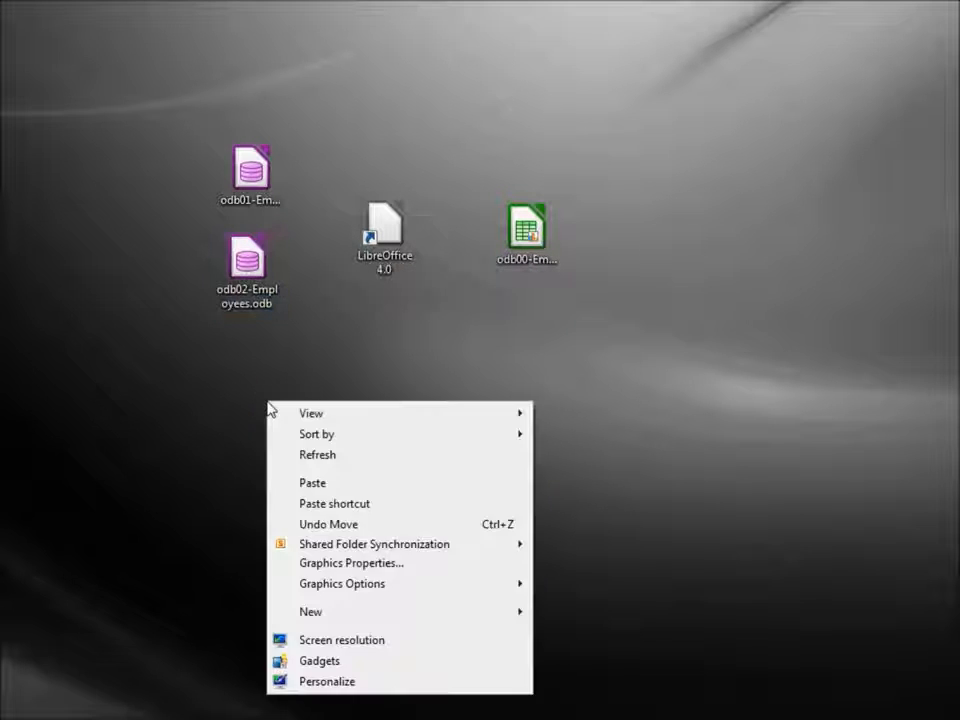
click(337, 484)
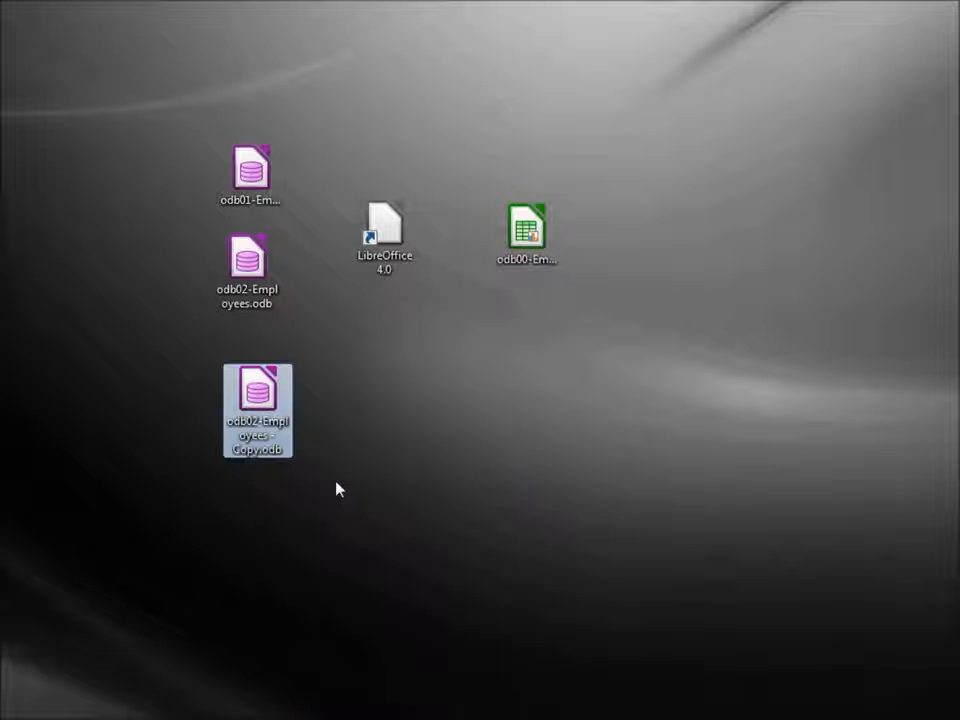
Rename the copied database file as odb03-Employees.odb.
right_click(259, 433)
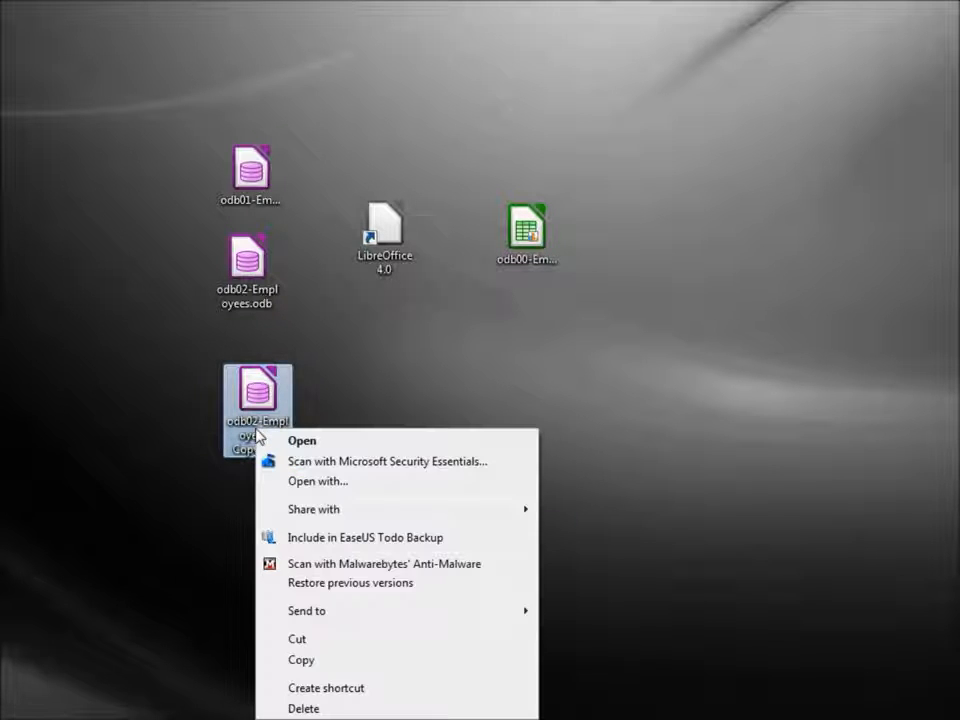
click(318, 714)
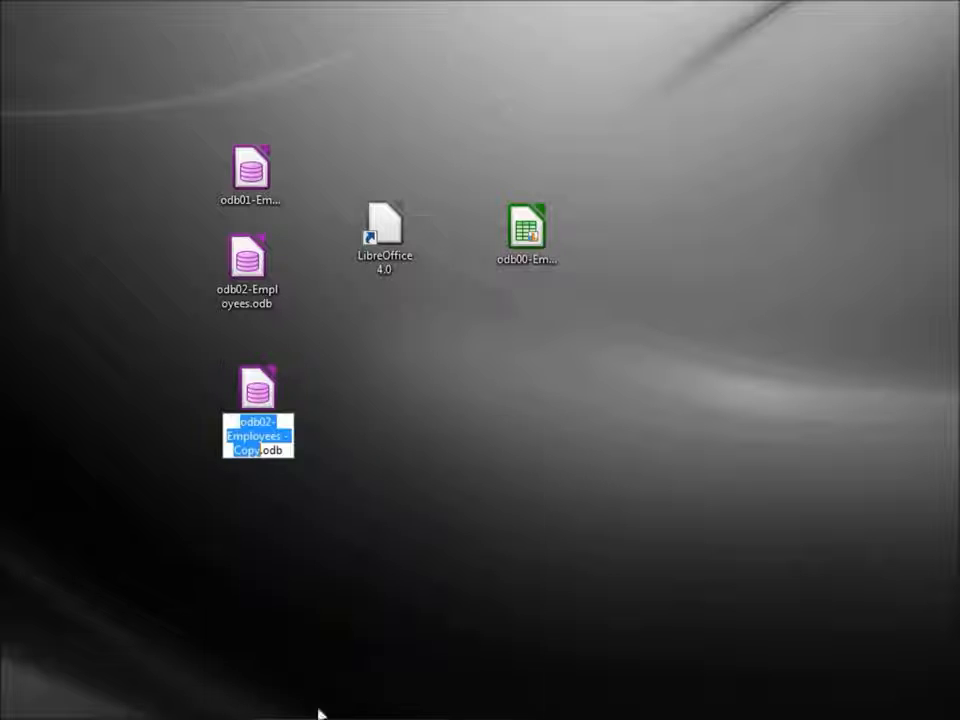
click(266, 422)
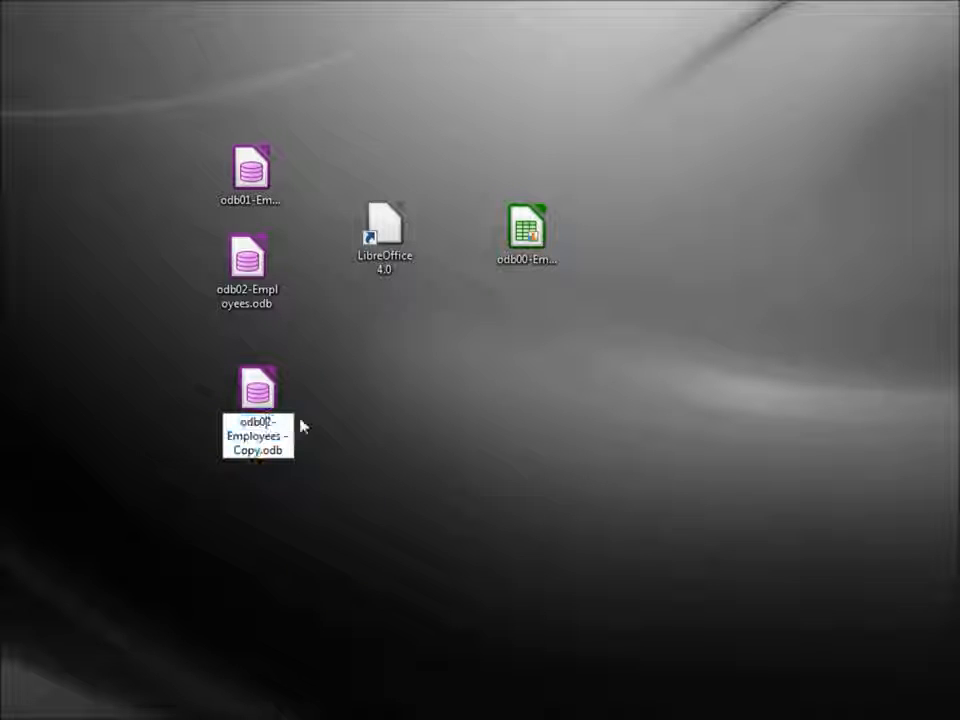
key(shift+Right)
text(3)
key(Down)
key(Right)
key(Right)
key(Right)
key(shift+Right)
key(shift+Right)
key(shift+Right)
key(shift+Right)
key(shift+Right)
key(shift+Right)
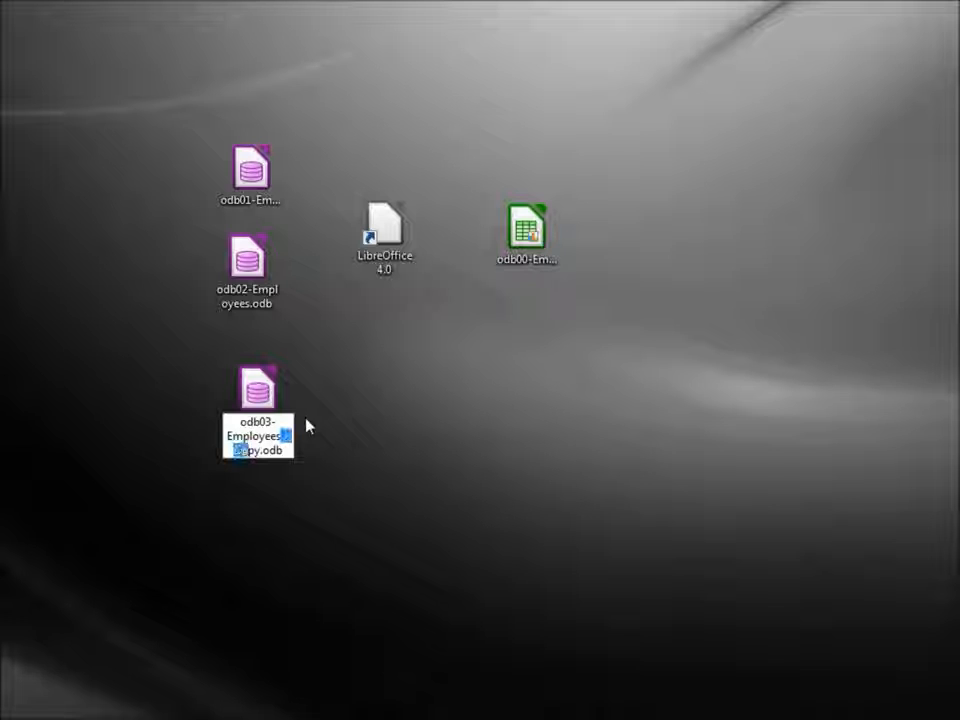
key(shift+Right)
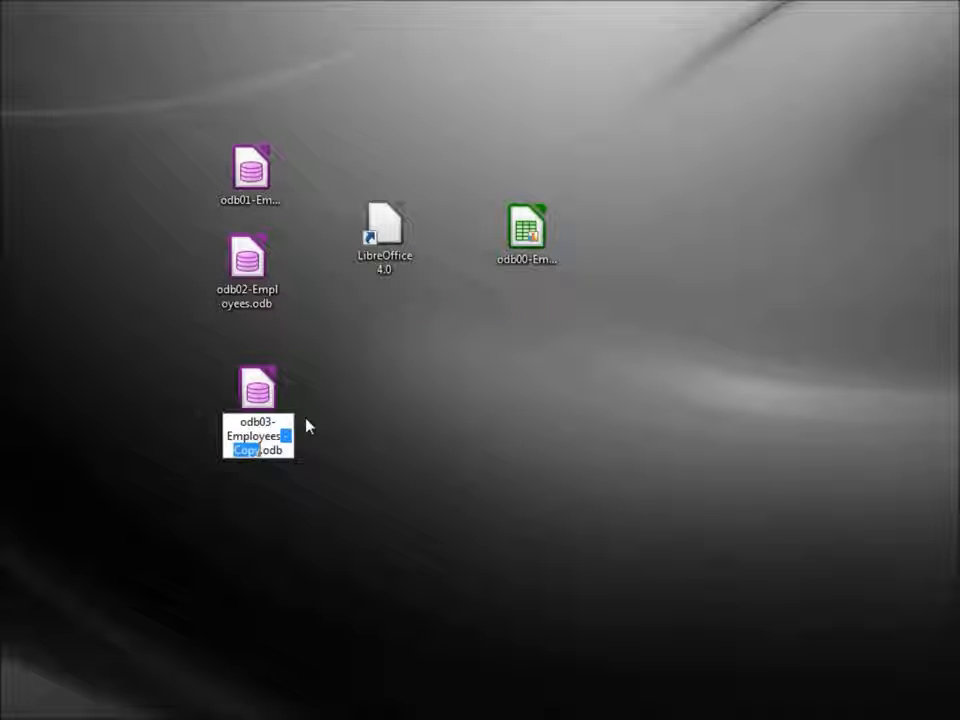
key(Delete)
key(Return)
Open the odb00-Employee-calc-table.ods spreadsheet and insert a column headed ID before the Last Name column.
click(520, 236)
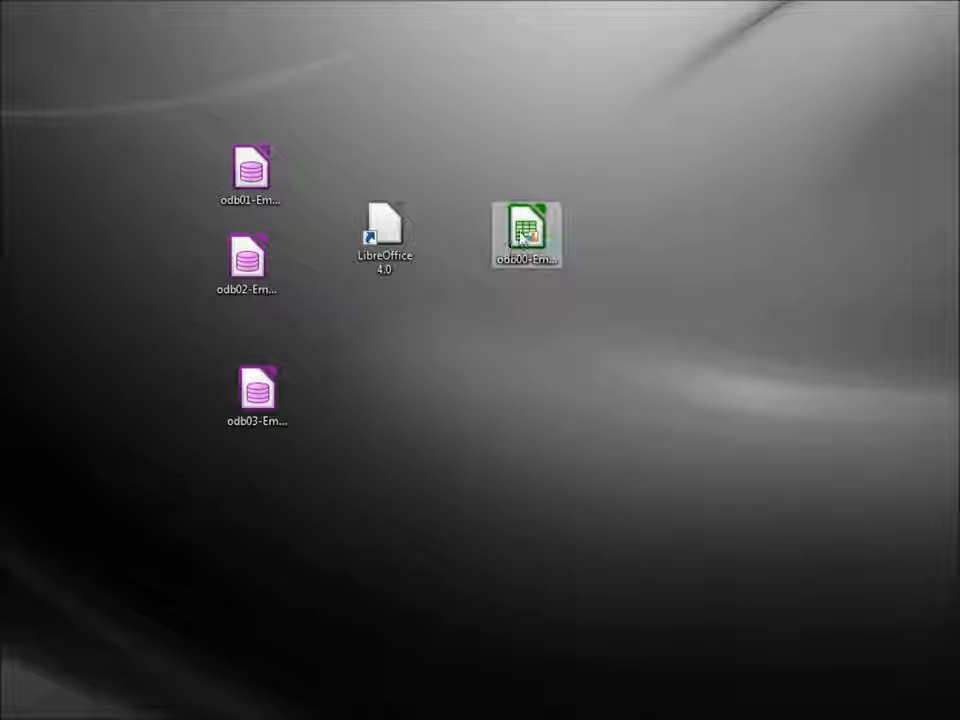
double_click(520, 236)
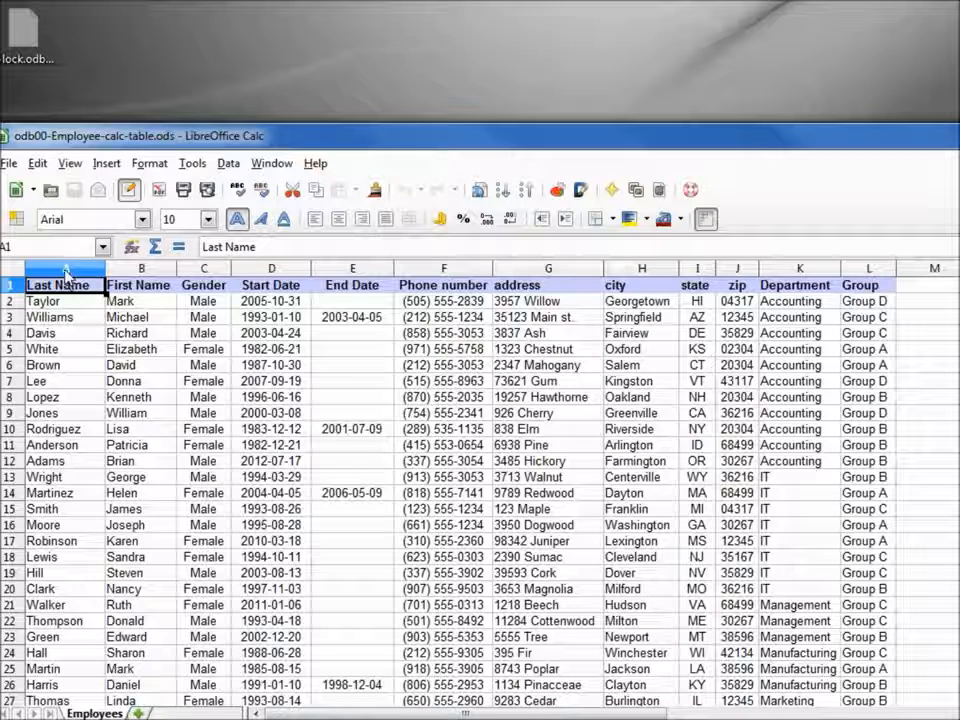
right_click(65, 272)
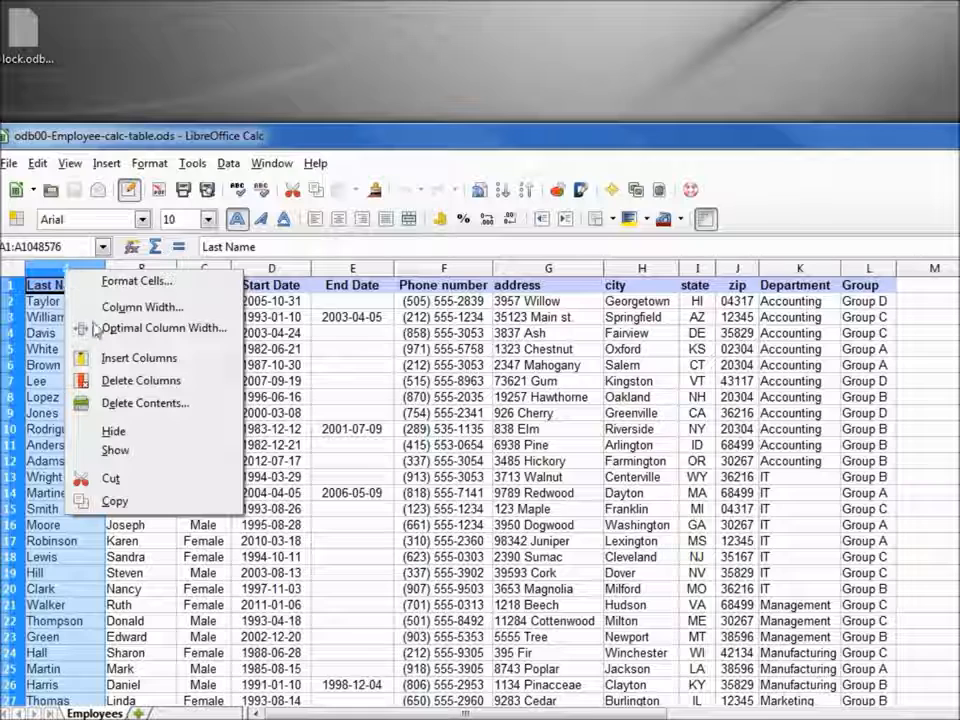
click(112, 358)
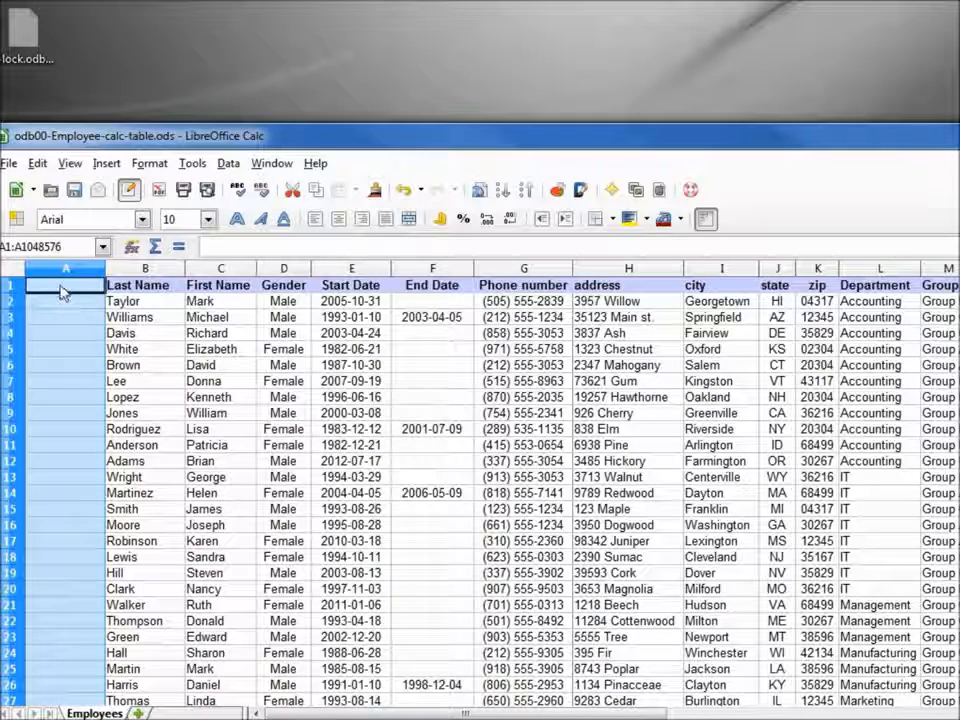
click(62, 287)
text(ID)
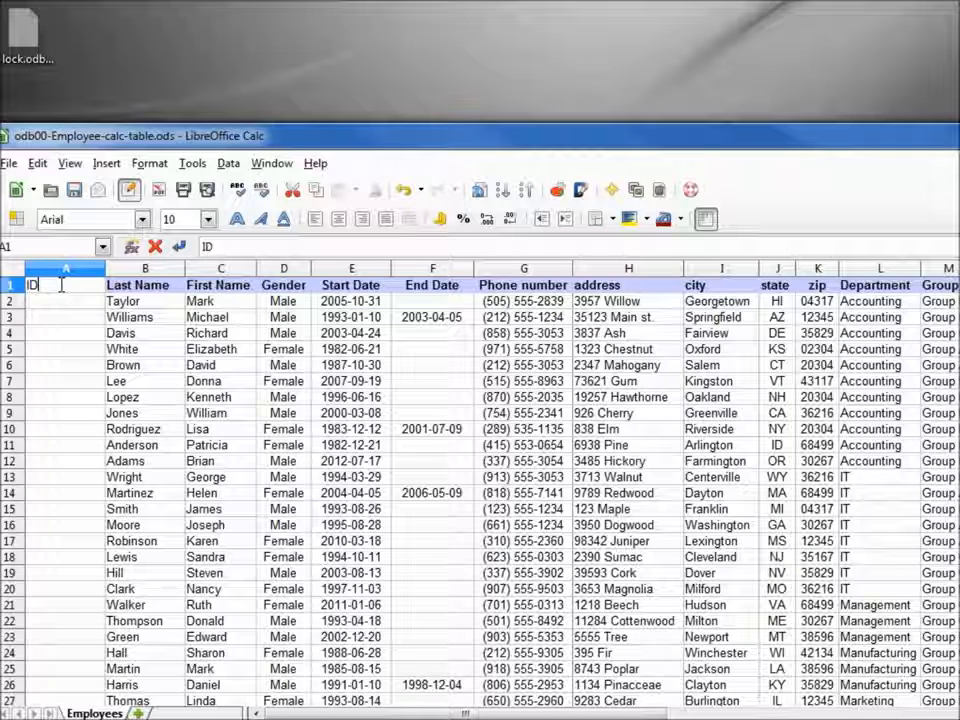
key(Return)
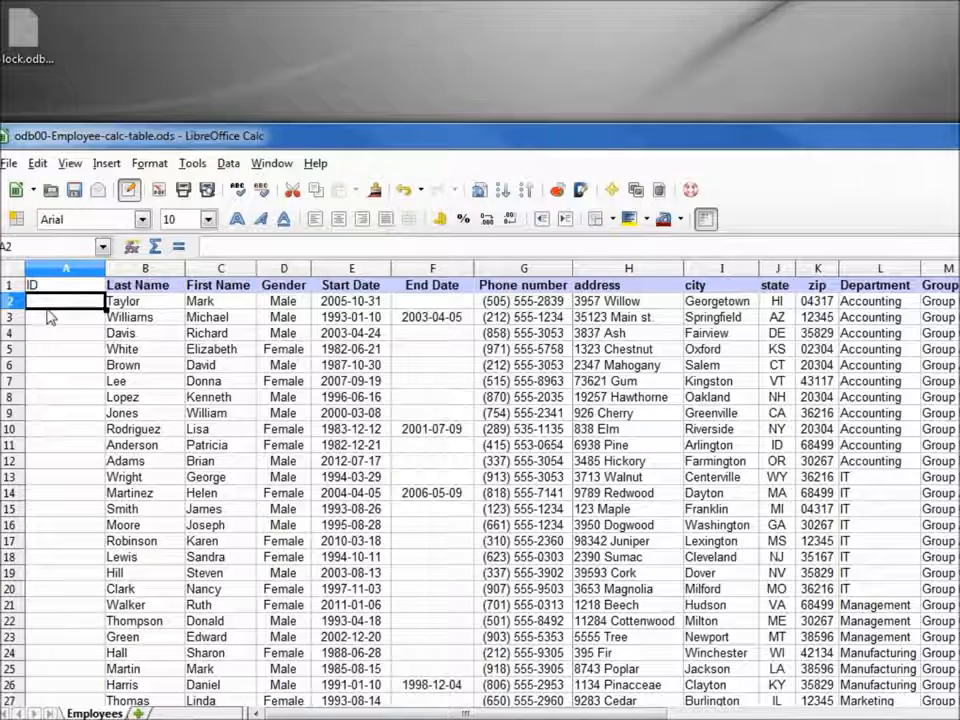
Copy the whole employee table, cells A1:M31 including the headings, and minimize the spreadsheet window.
scroll(60, 316, down, 2)
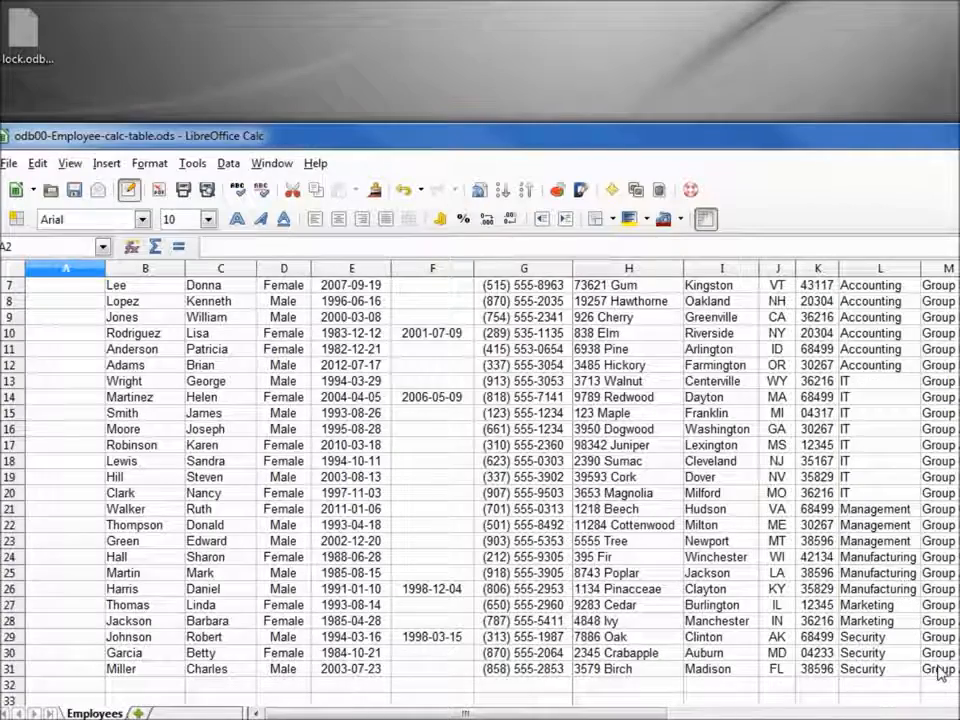
drag(940, 672, 43, 290)
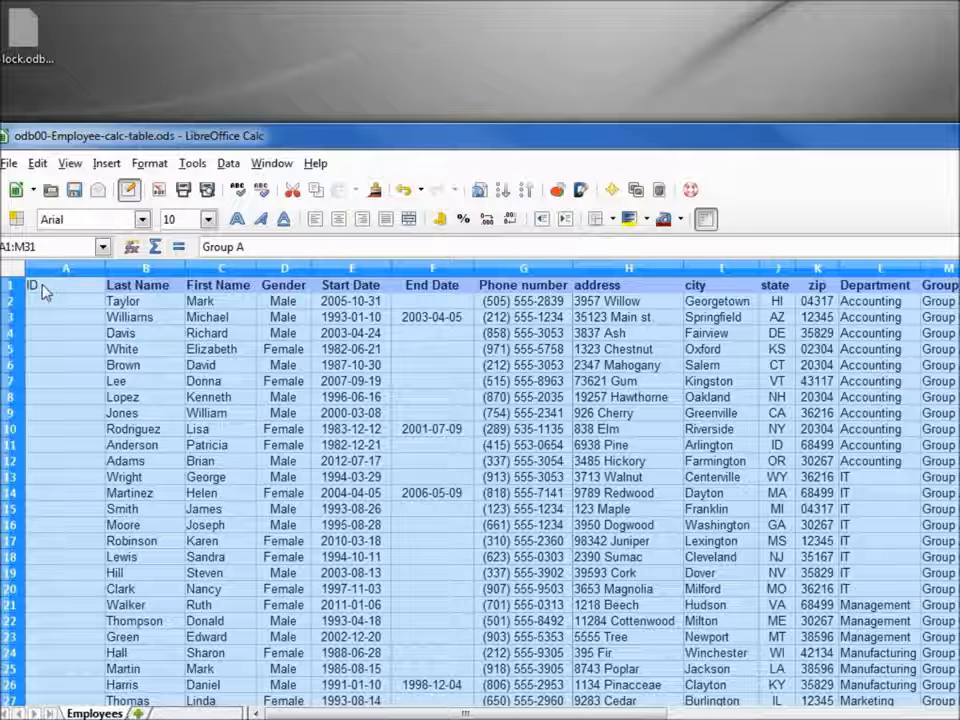
right_click(60, 331)
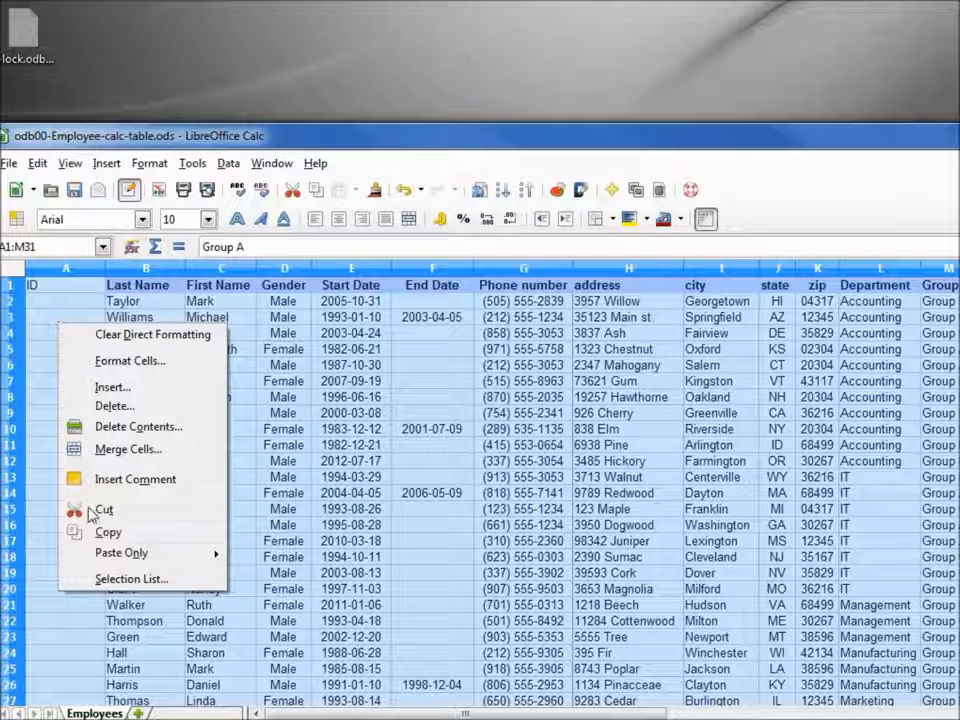
click(108, 532)
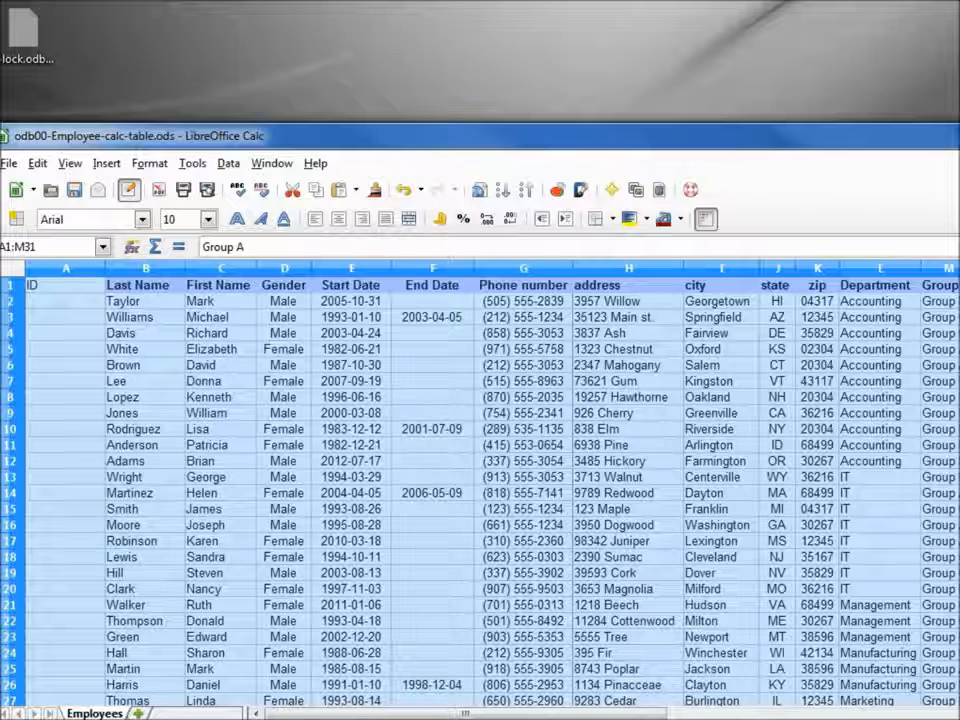
click(958, 136)
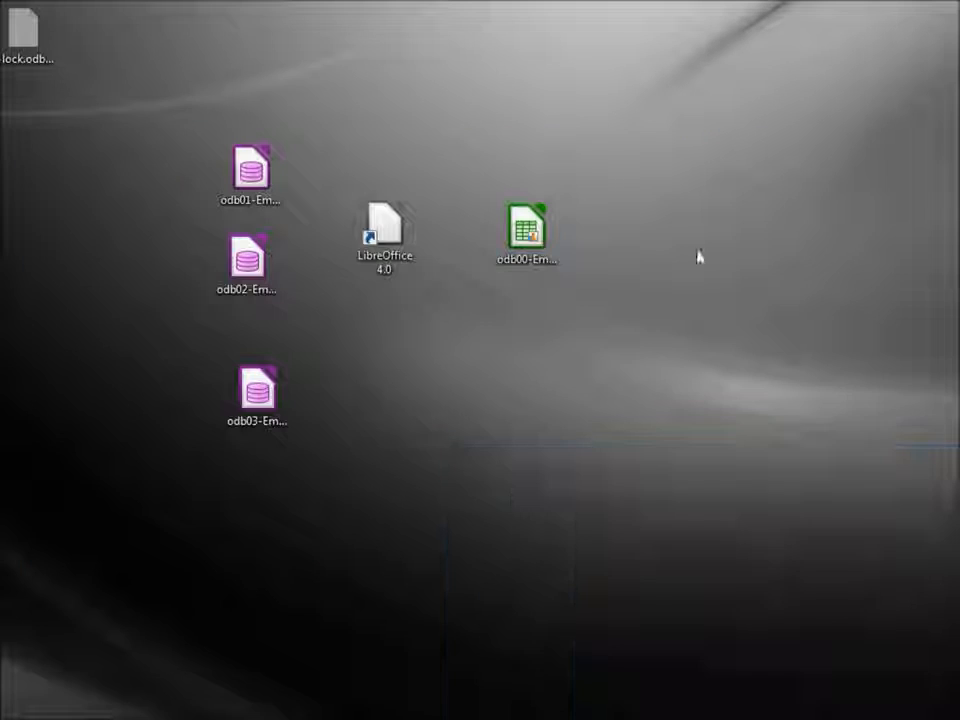
Open the odb03-Employees.odb database and paste the copied cells onto its Employees table, bringing up the copy settings.
double_click(272, 400)
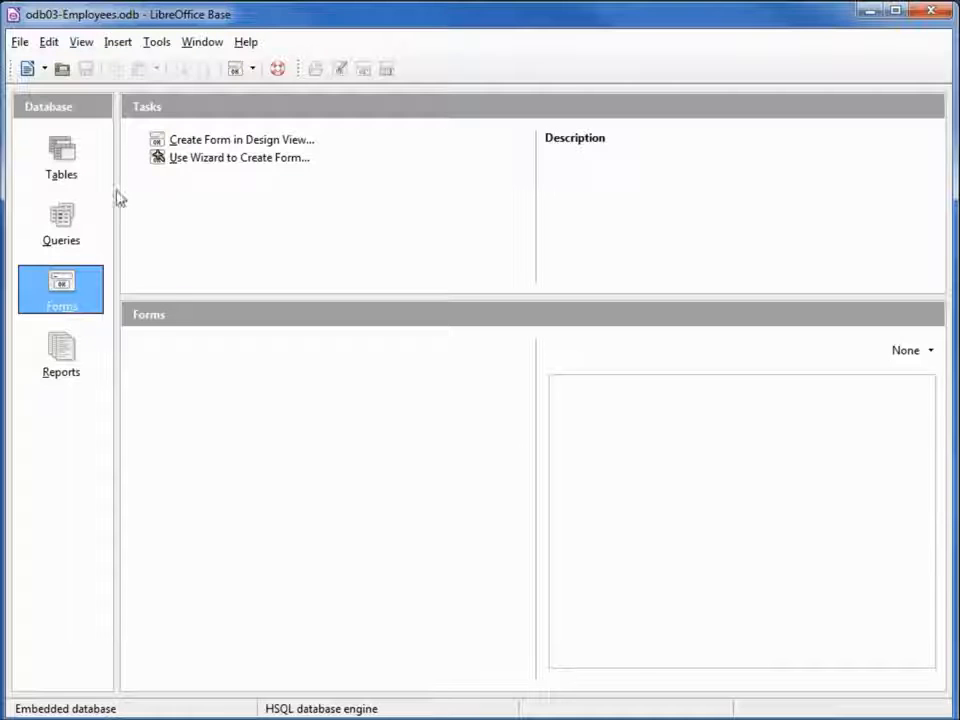
click(61, 158)
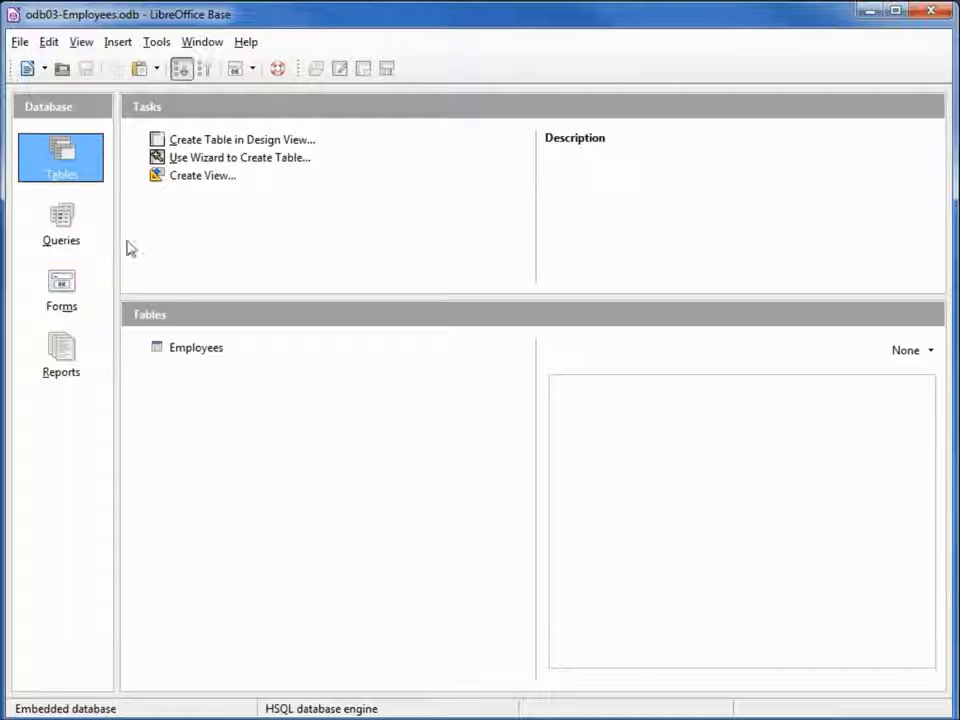
click(198, 350)
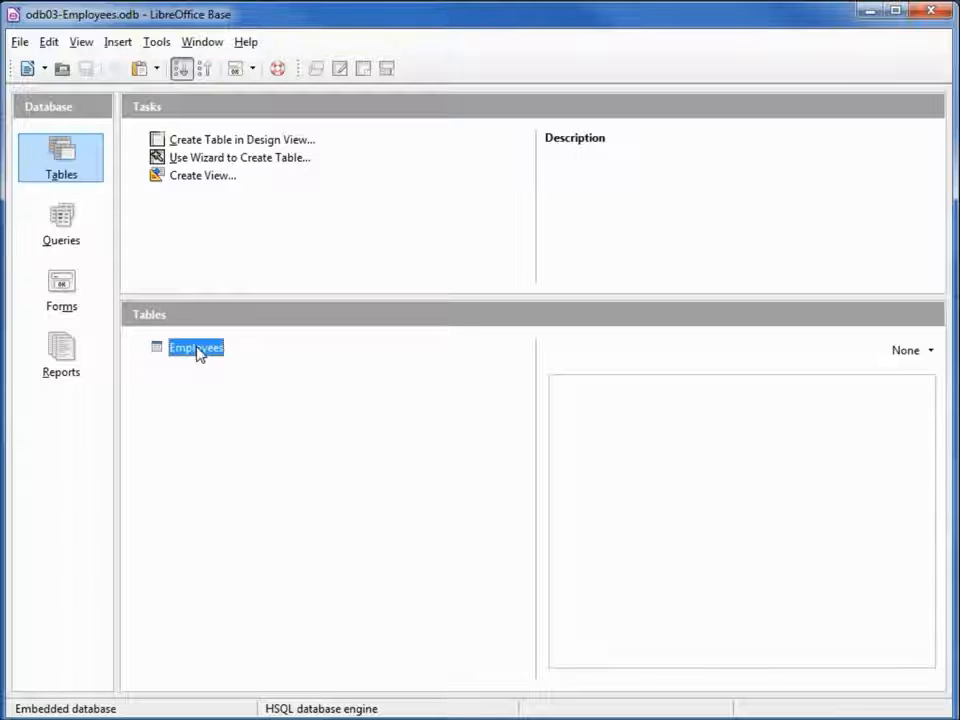
right_click(197, 349)
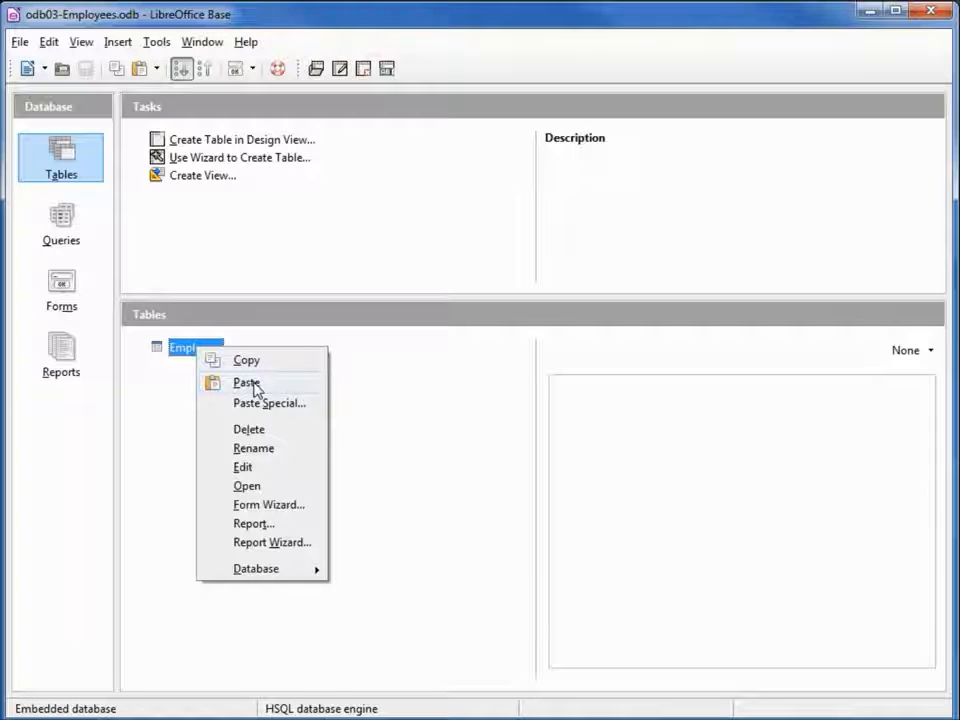
click(247, 383)
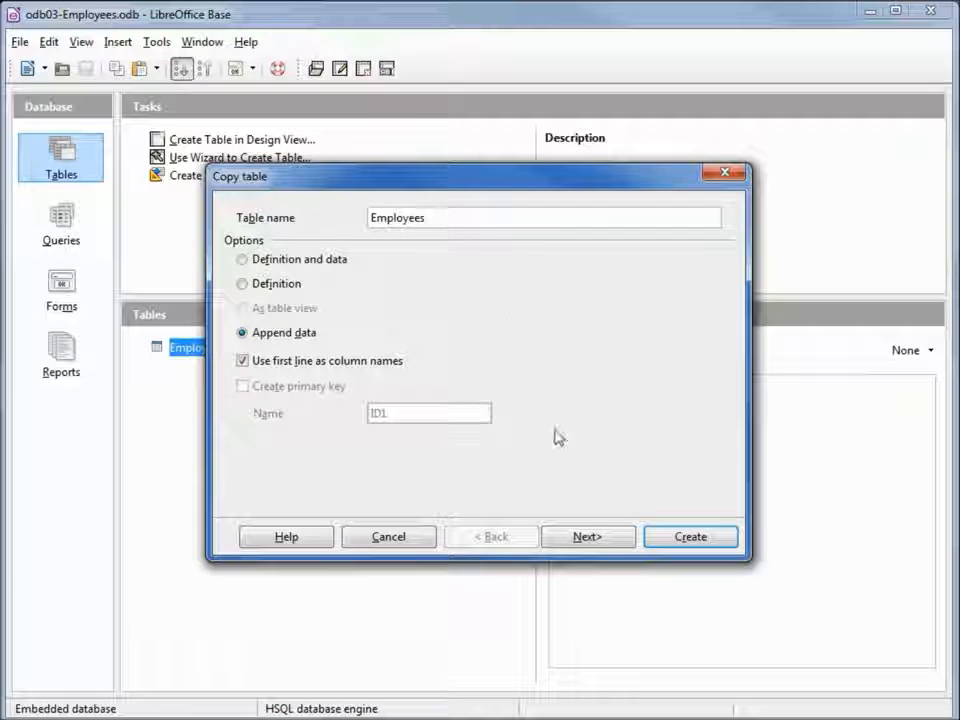
Append the copied data to the Employees table with the source ID column excluded from the column assignment.
click(598, 541)
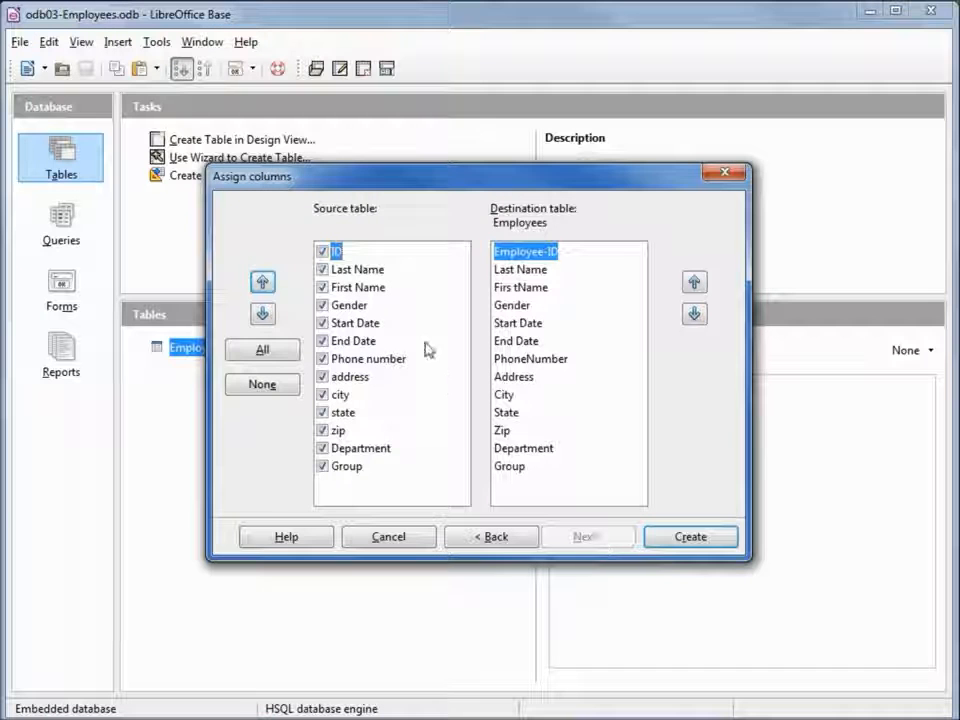
click(323, 252)
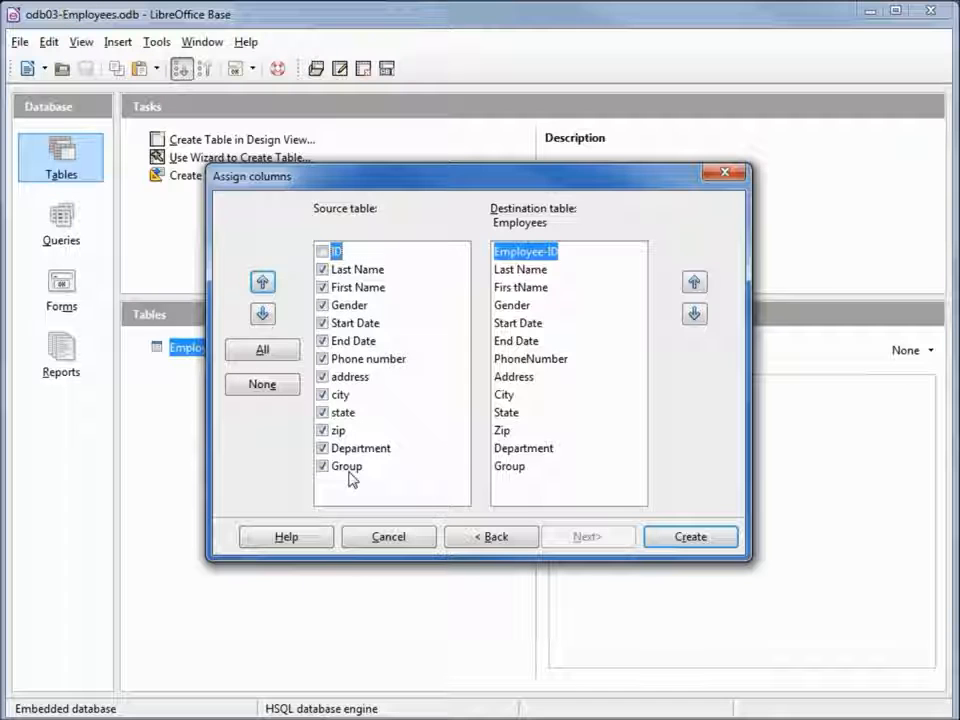
click(683, 539)
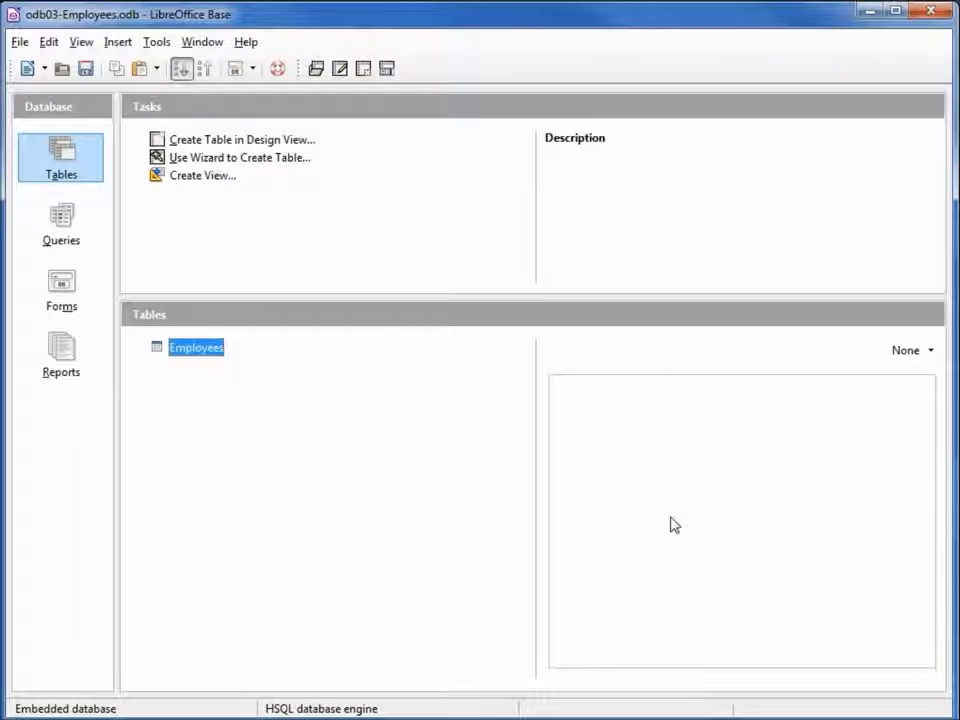
Open the Employees table data and compare its dates and records with the source spreadsheet, through to the last record.
double_click(197, 348)
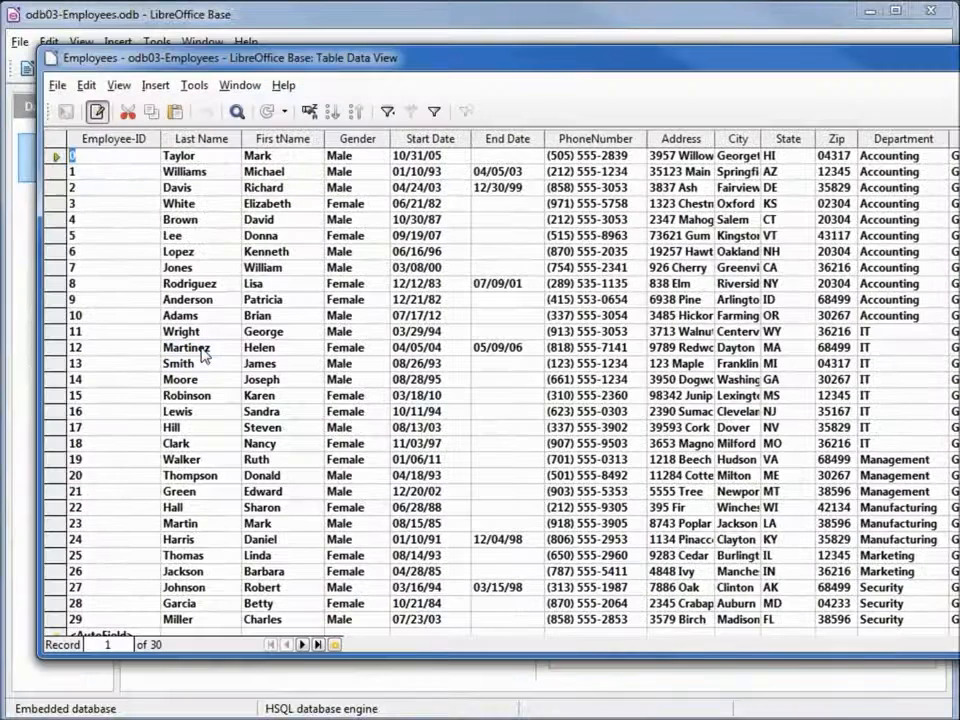
drag(535, 65, 493, 87)
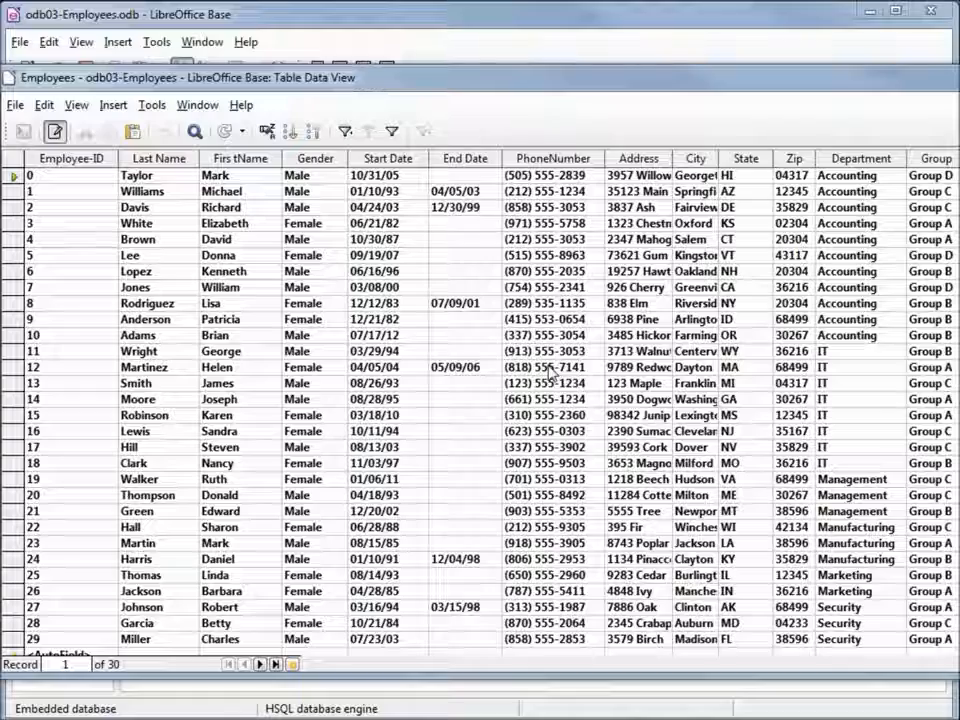
key(alt+Tab)
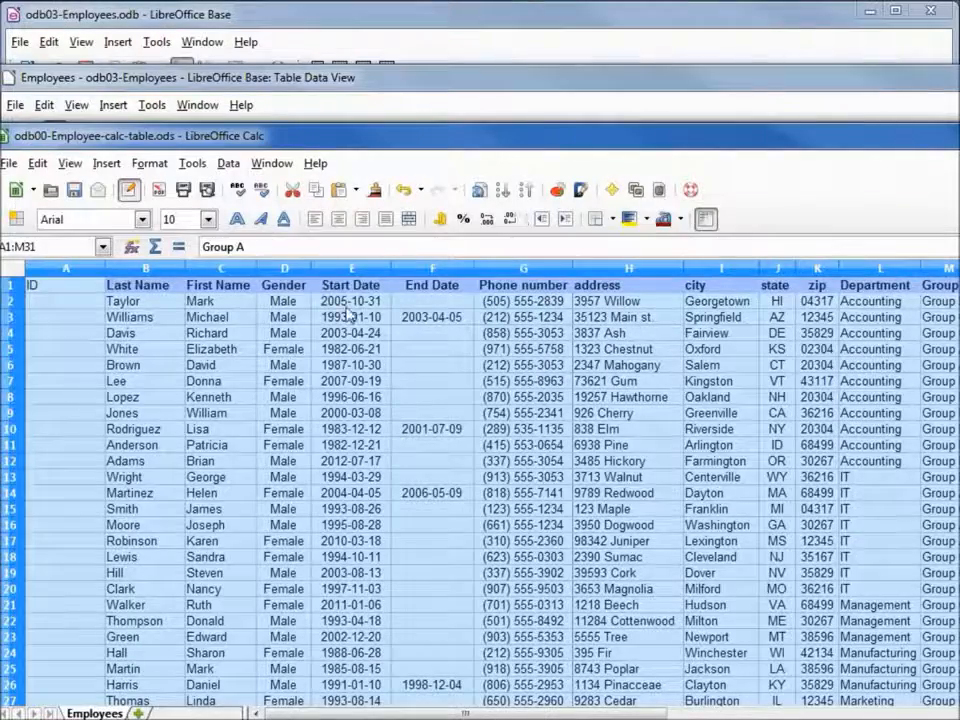
click(348, 306)
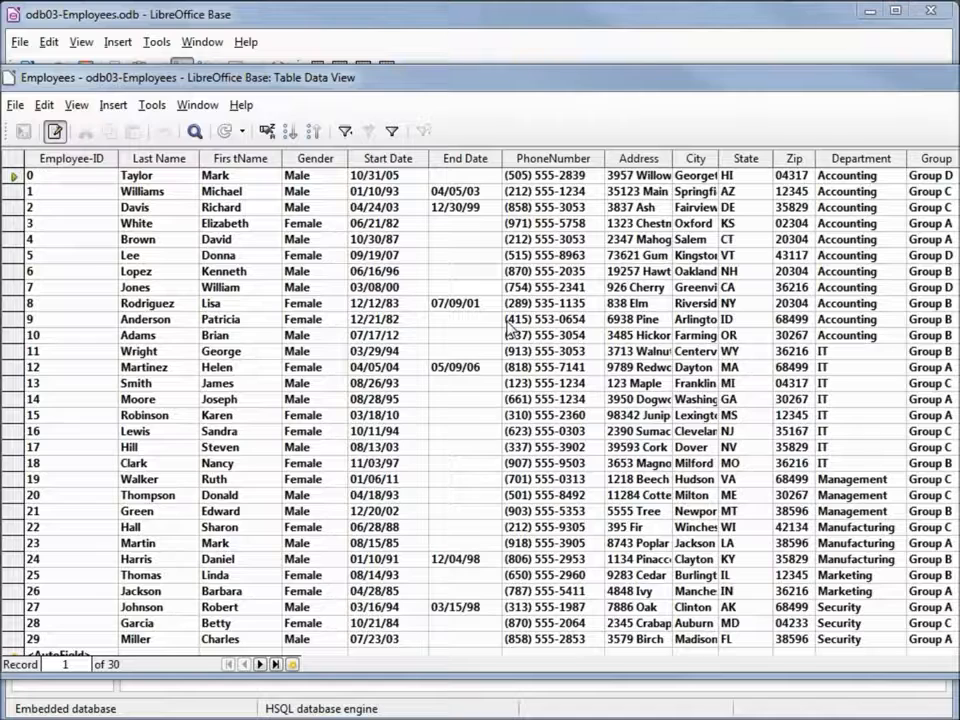
click(66, 638)
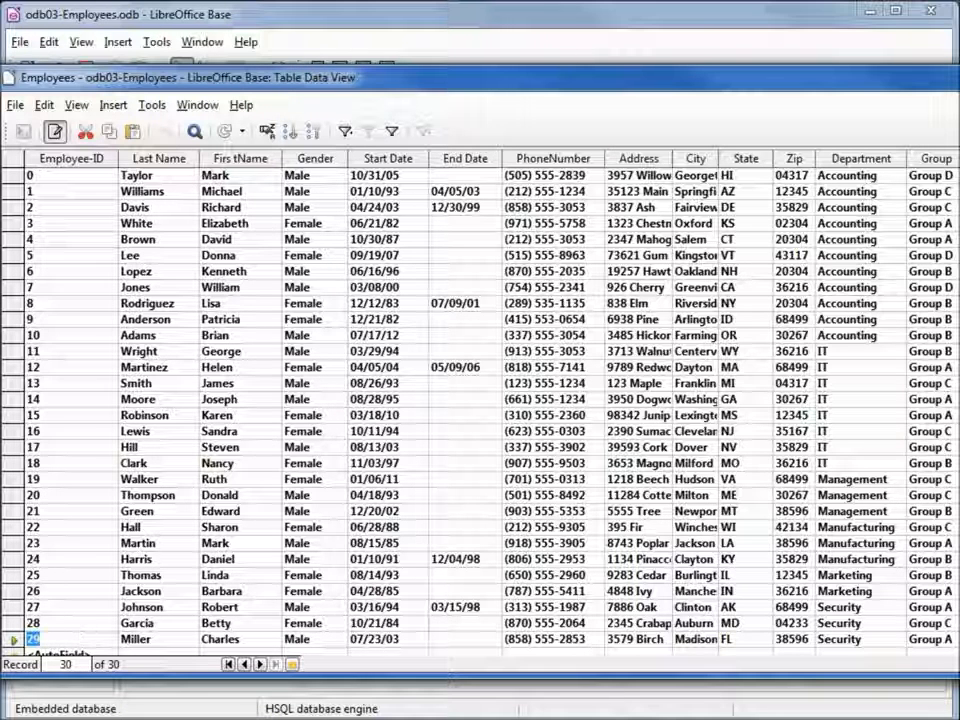
Copy the single employee record in cells A7:M7 of the odb00-Employee-calc-table.ods spreadsheet.
drag(60, 381, 950, 383)
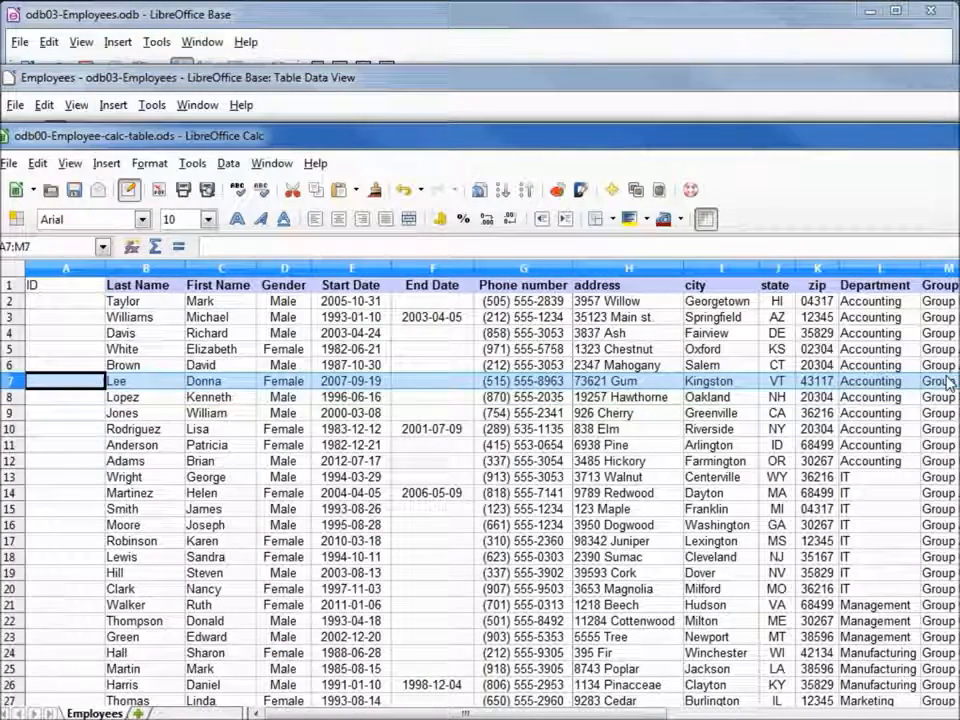
right_click(167, 388)
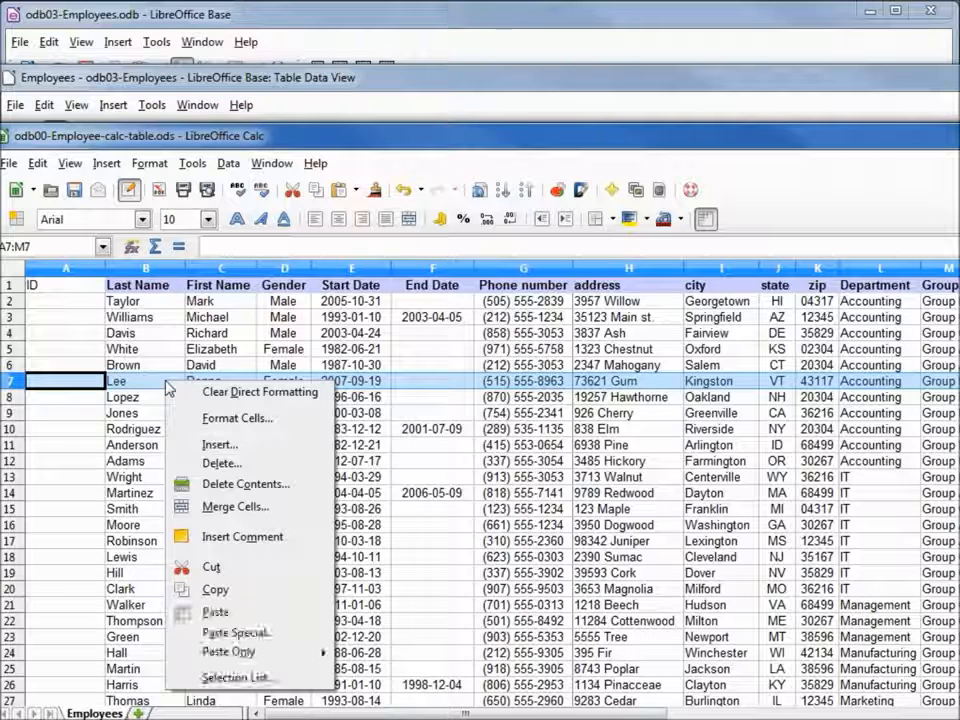
click(215, 590)
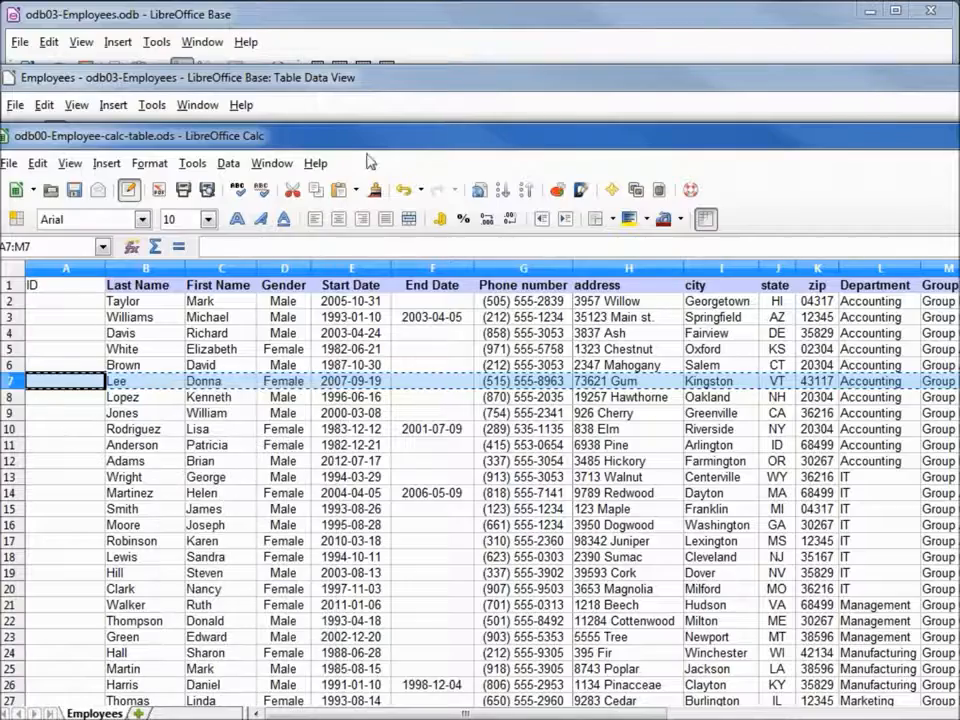
Close the Employees table data and paste the copied record onto the Employees table in odb03-Employees.odb, bringing up the copy settings.
click(402, 84)
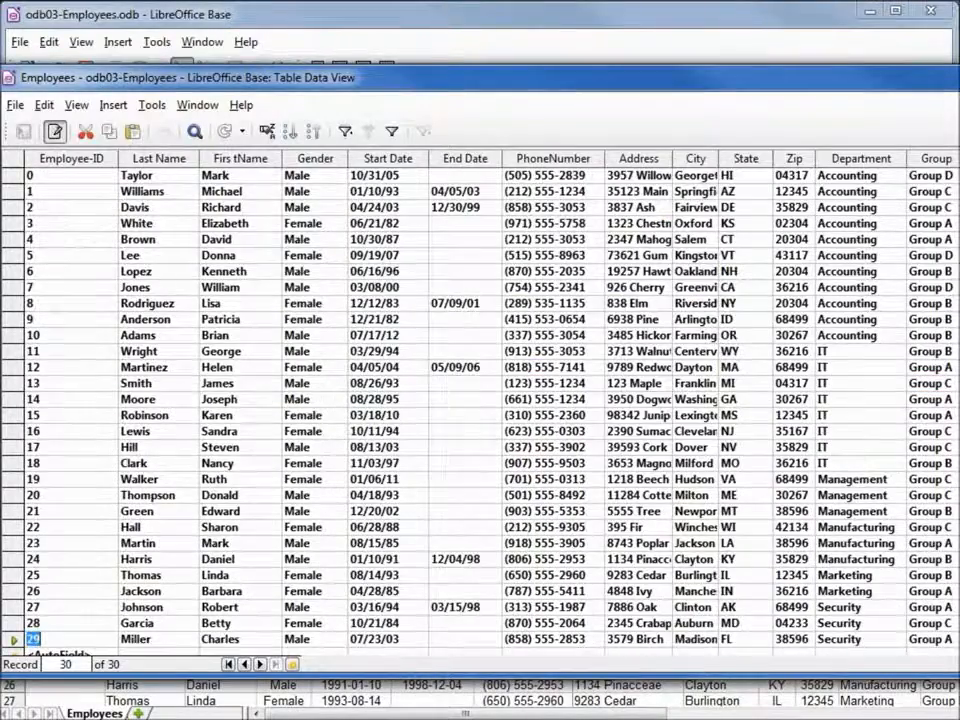
key(ctrl+w)
click(634, 28)
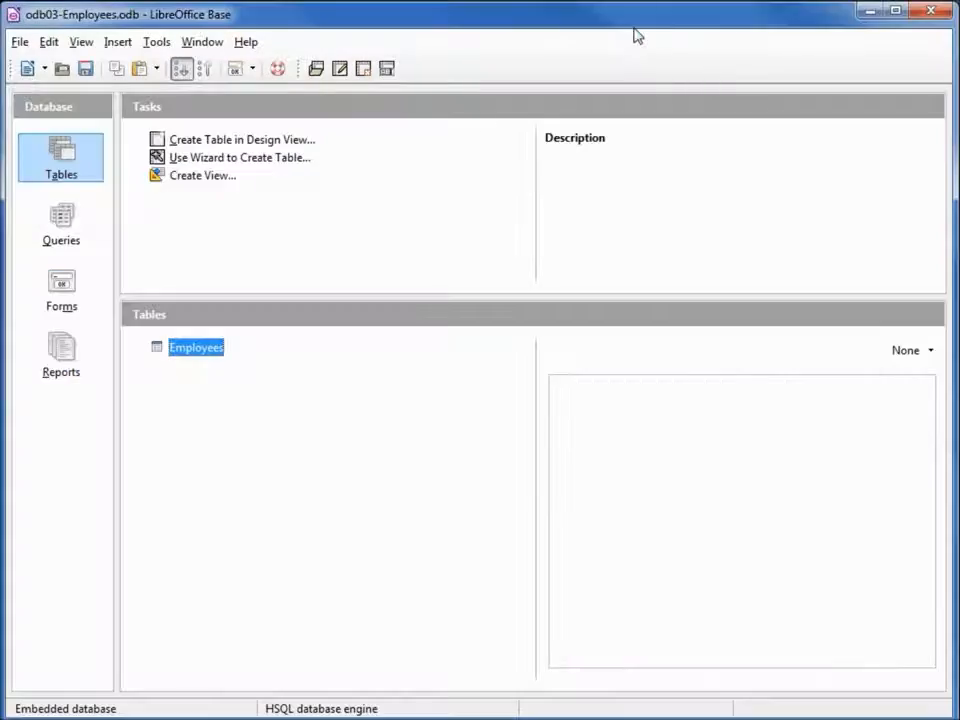
right_click(204, 356)
click(246, 386)
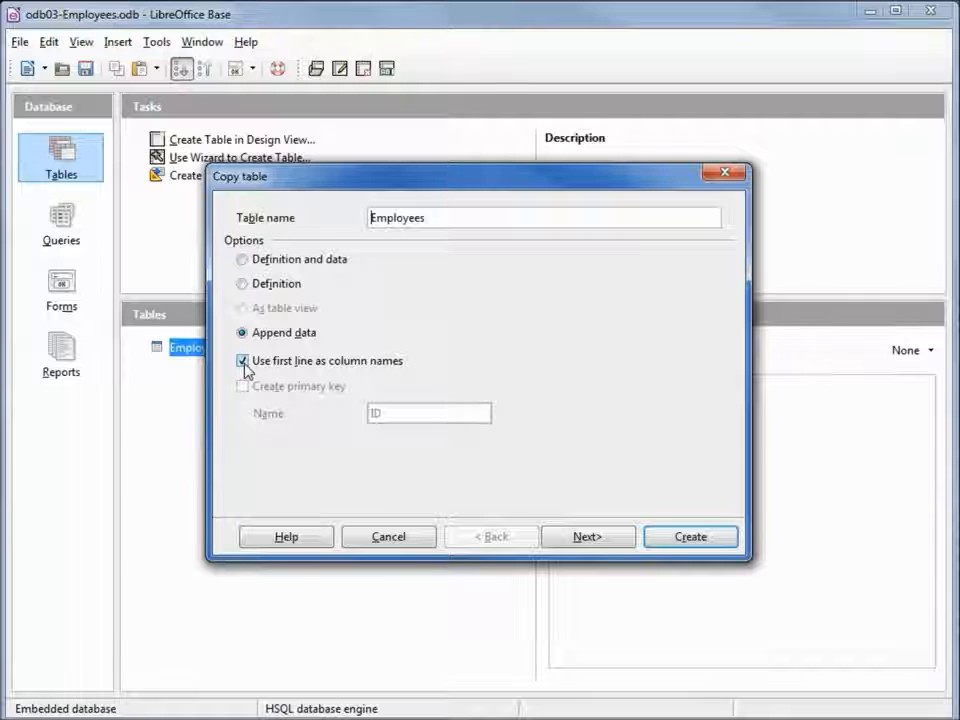
Append the record to the Employees table with first line as column names turned off and the blank source ID column excluded.
click(243, 362)
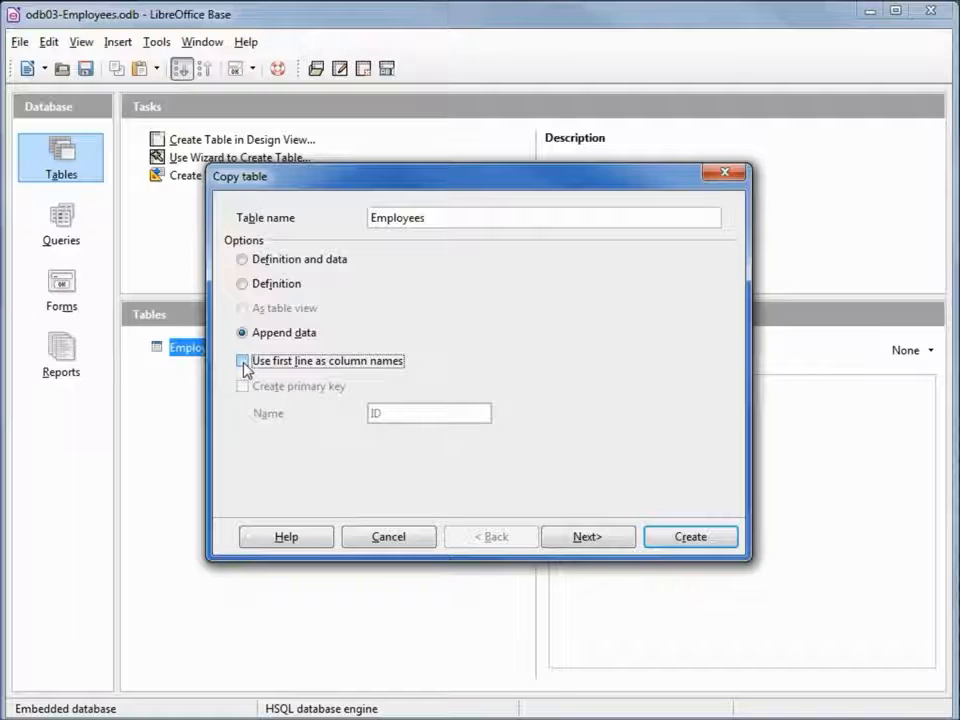
click(580, 537)
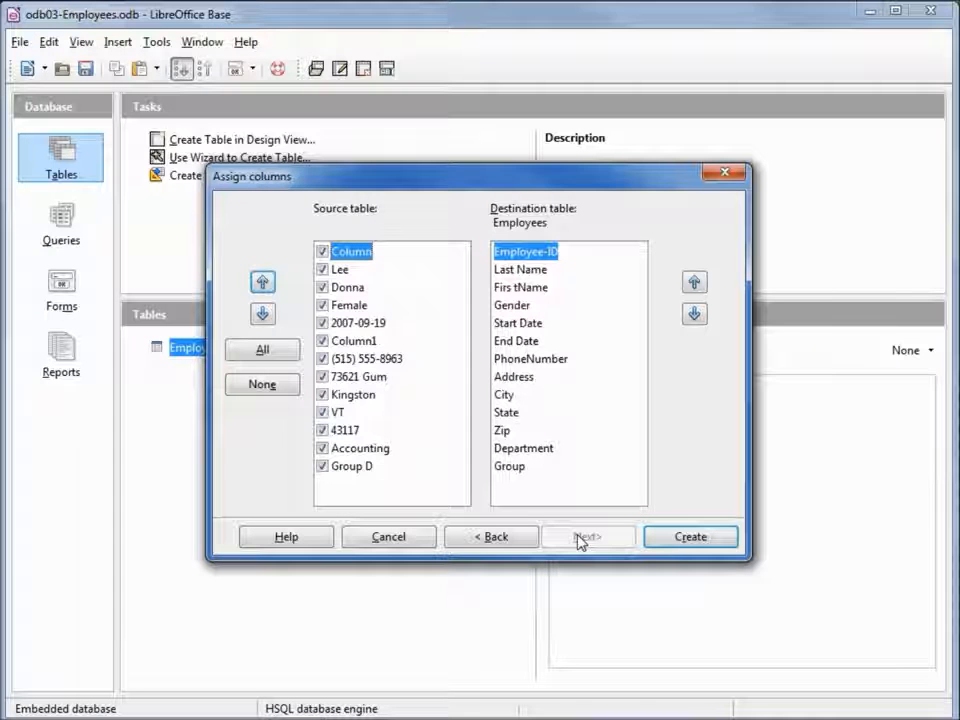
click(322, 252)
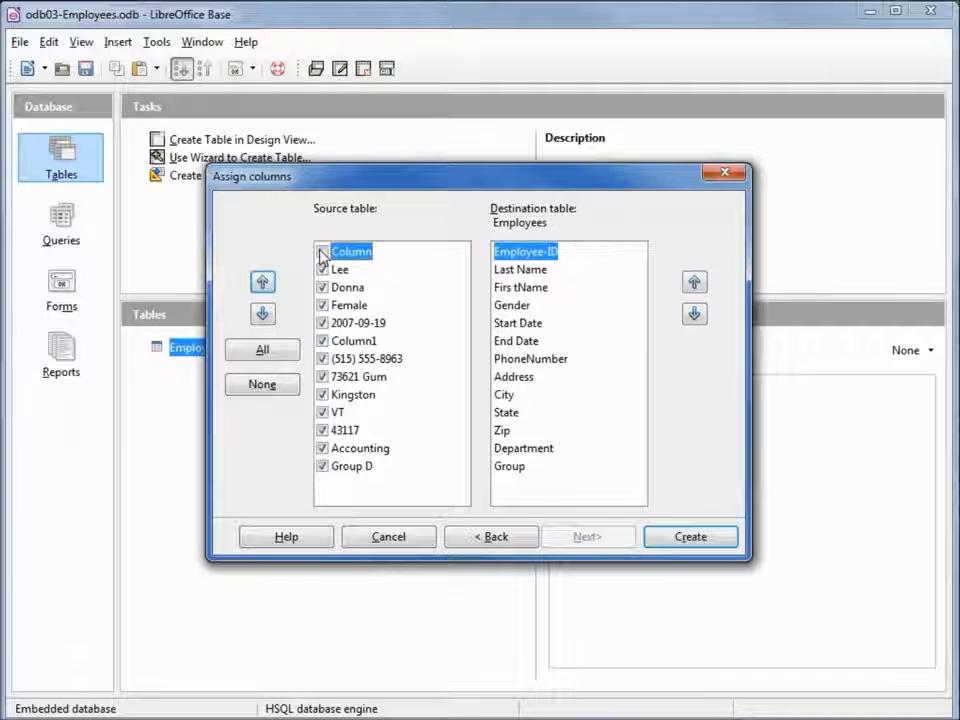
click(688, 538)
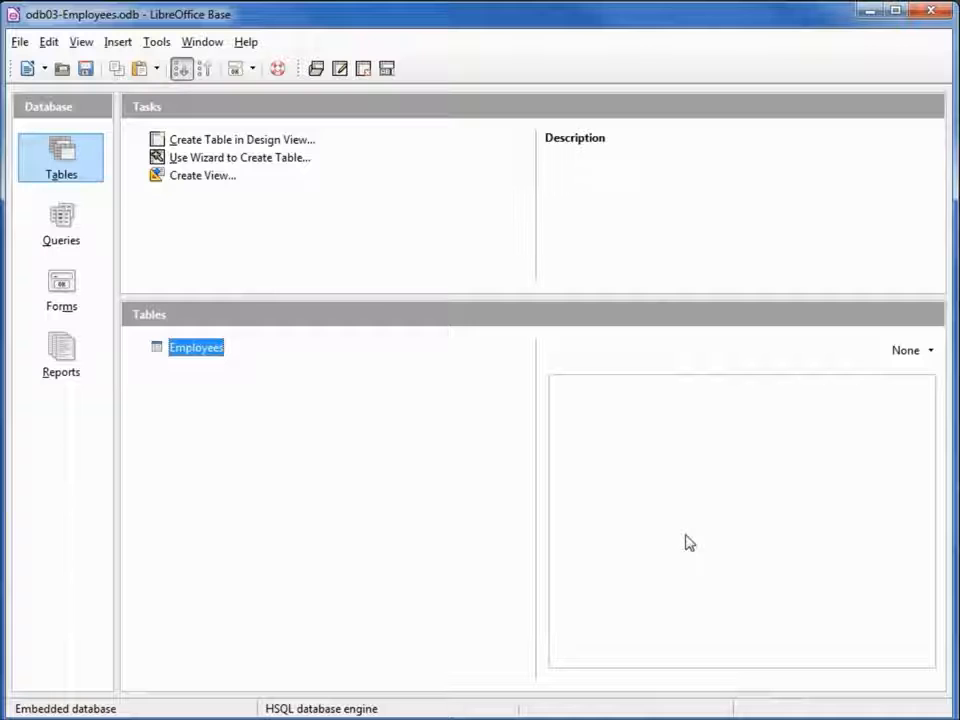
Open the Employees table data and examine the record appended at the end of the list.
double_click(204, 352)
drag(604, 184, 471, 71)
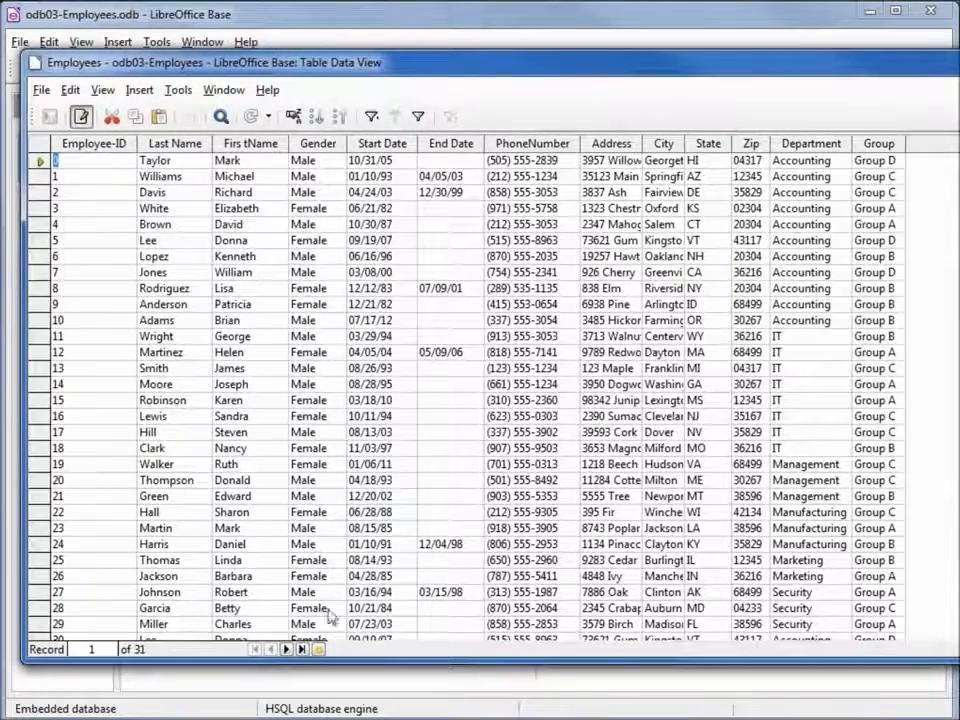
click(123, 623)
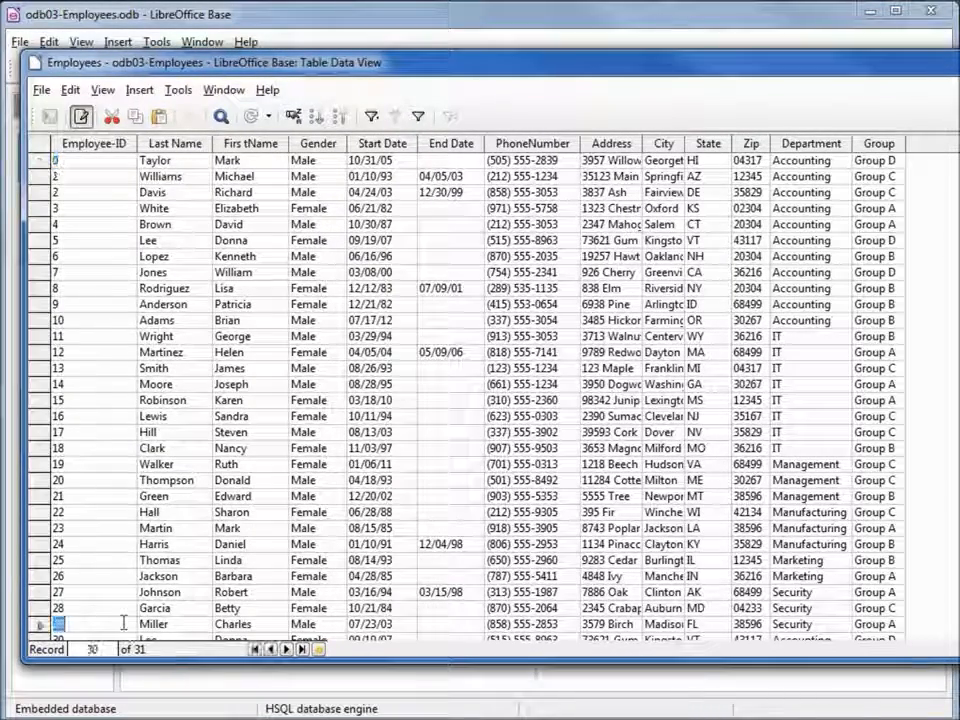
key(Down)
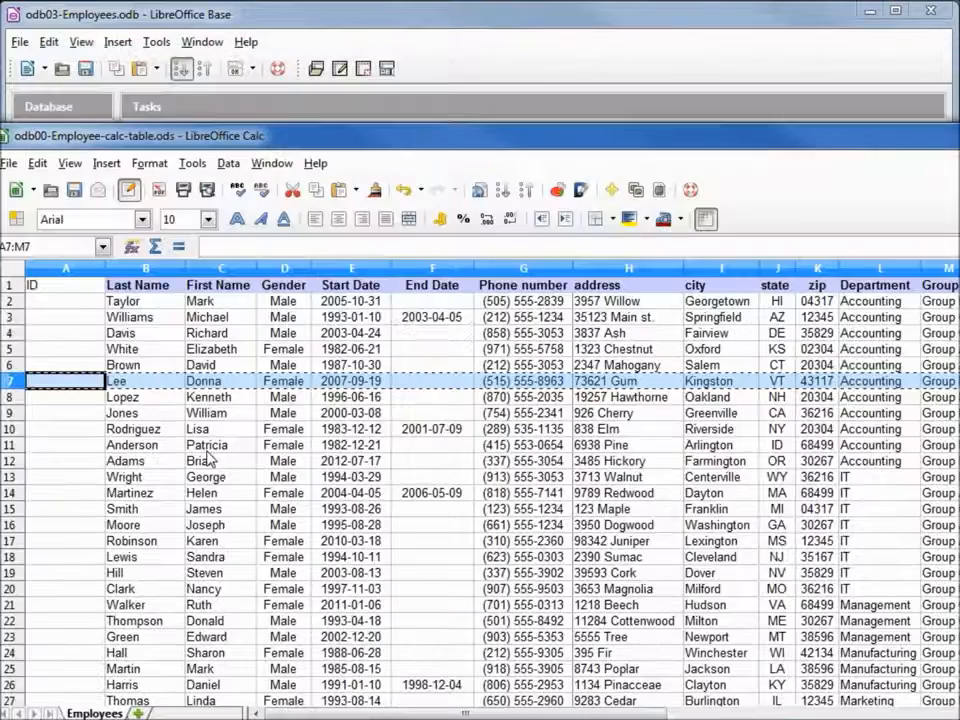
Make row 5 bold in the odb00-Employee-calc-table.ods spreadsheet and copy the records in cells A5:M7.
click(12, 350)
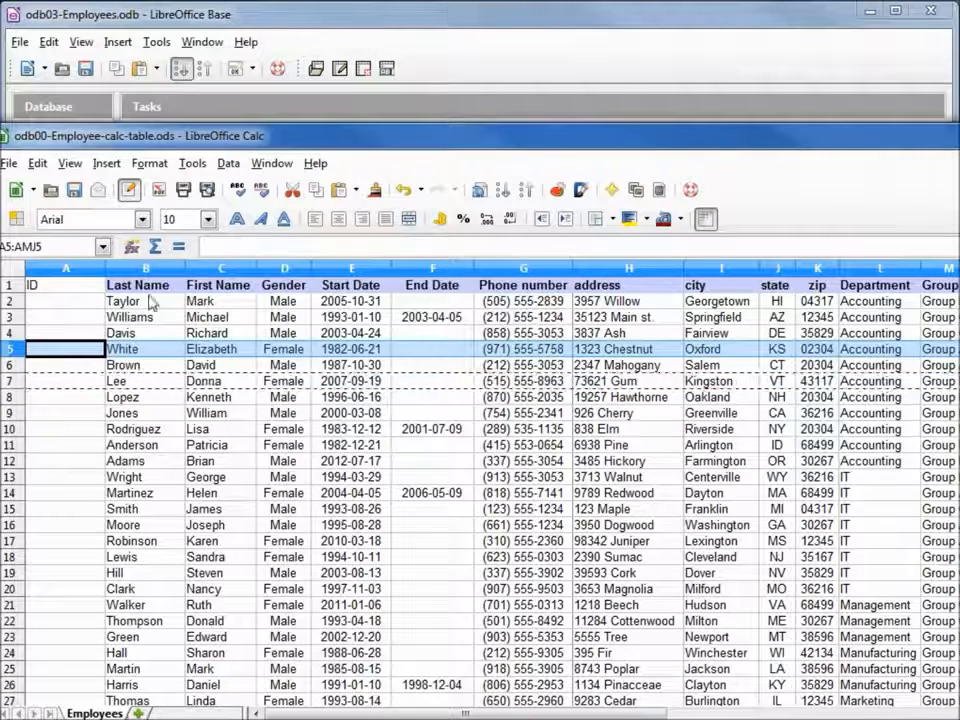
click(238, 220)
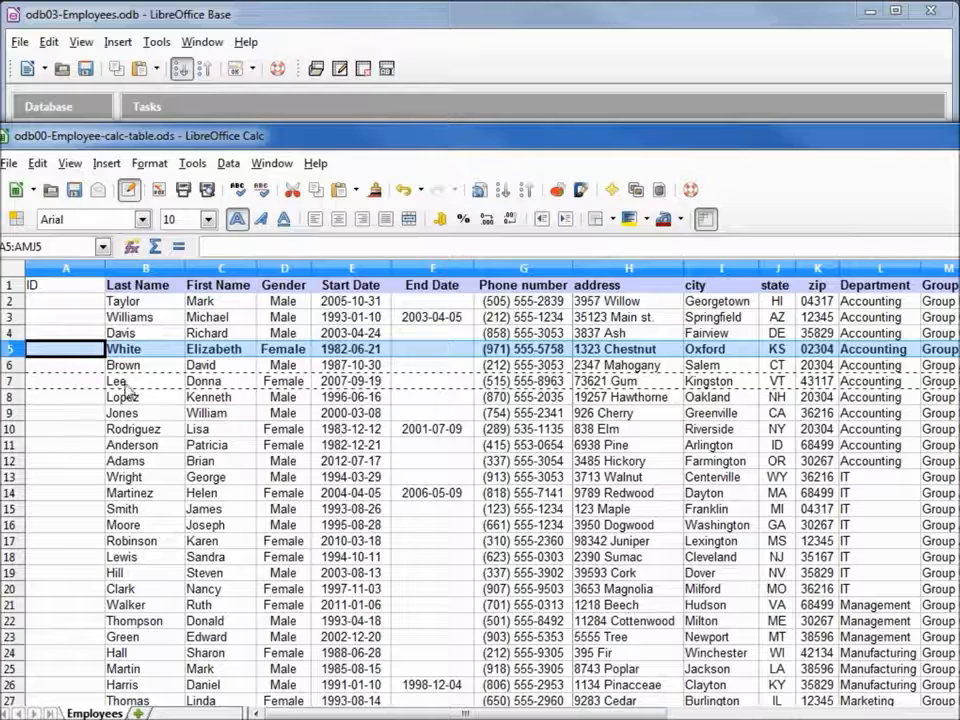
drag(43, 350, 940, 382)
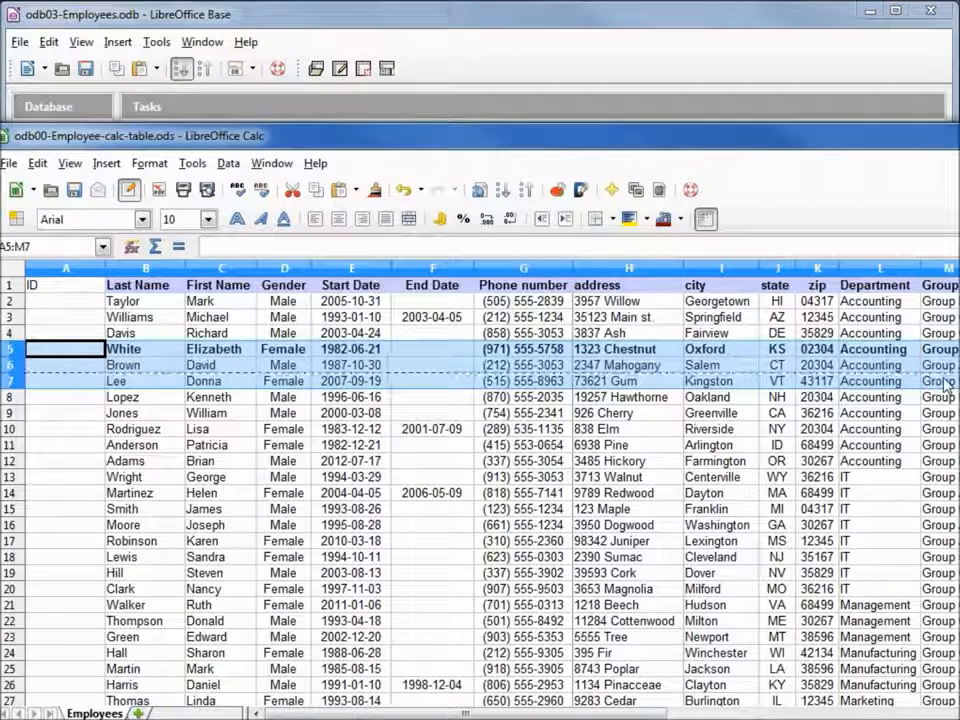
right_click(398, 376)
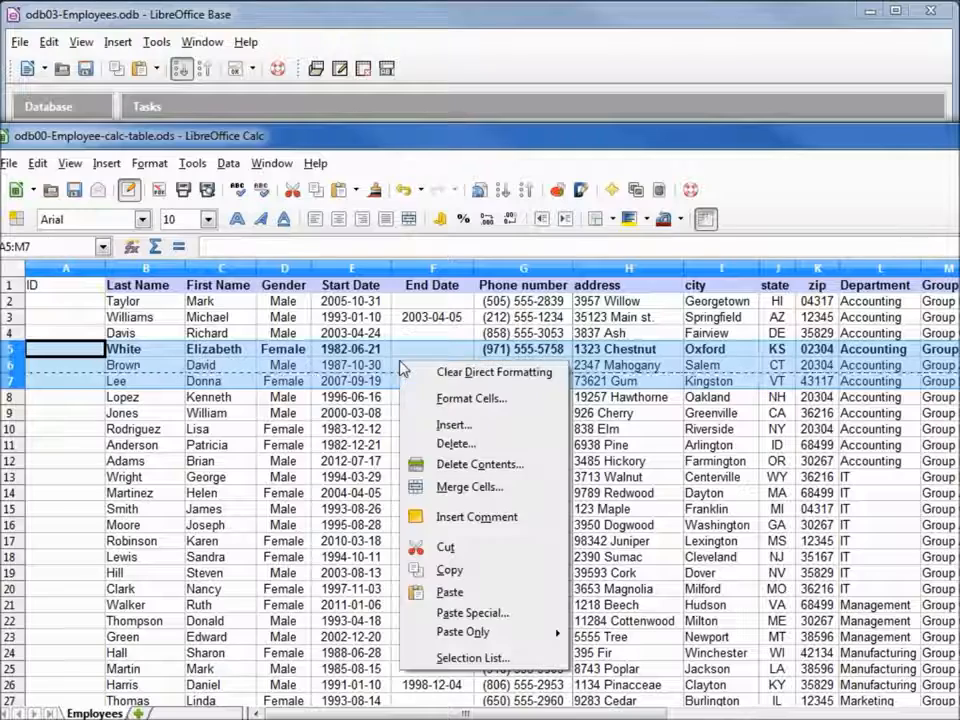
click(443, 570)
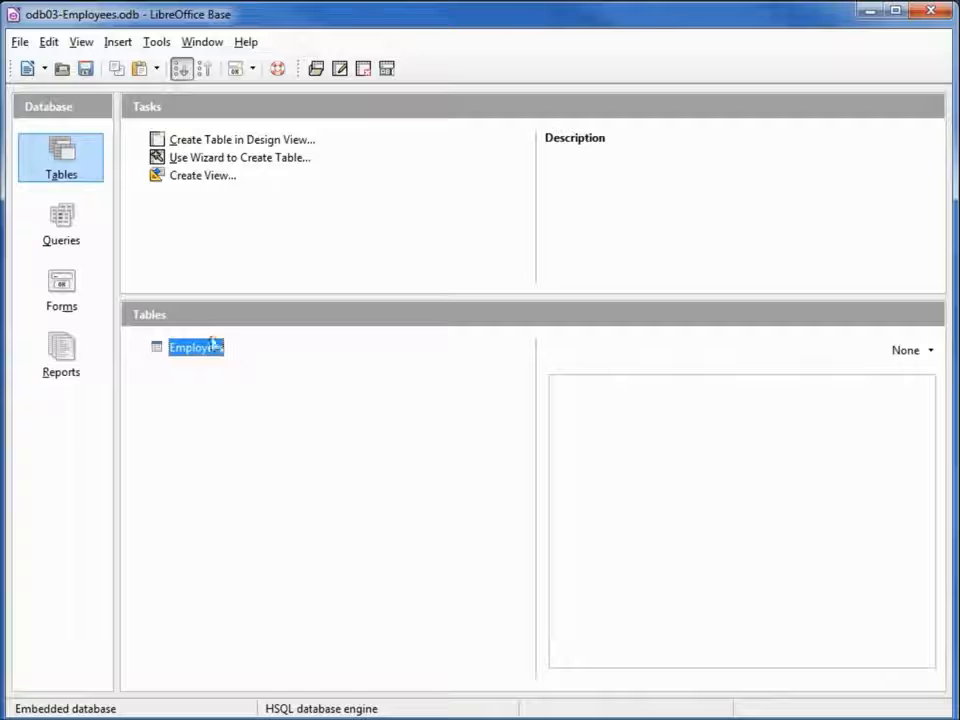
Append the copied rows to Base's Employees table without first line as column names or the blank ID column, and open the table's data.
right_click(188, 356)
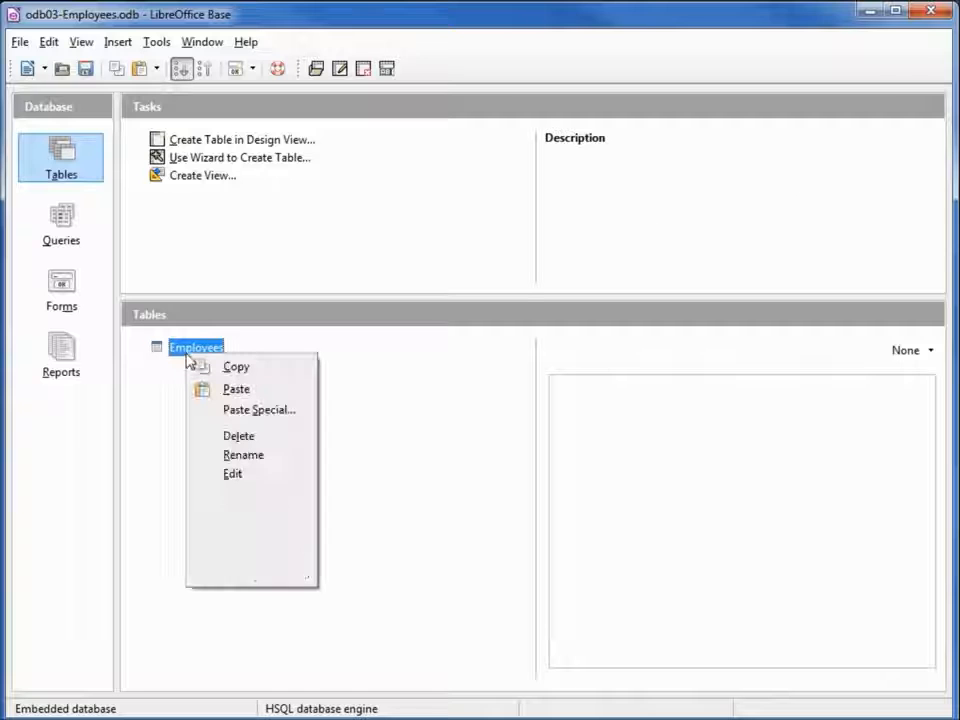
click(240, 391)
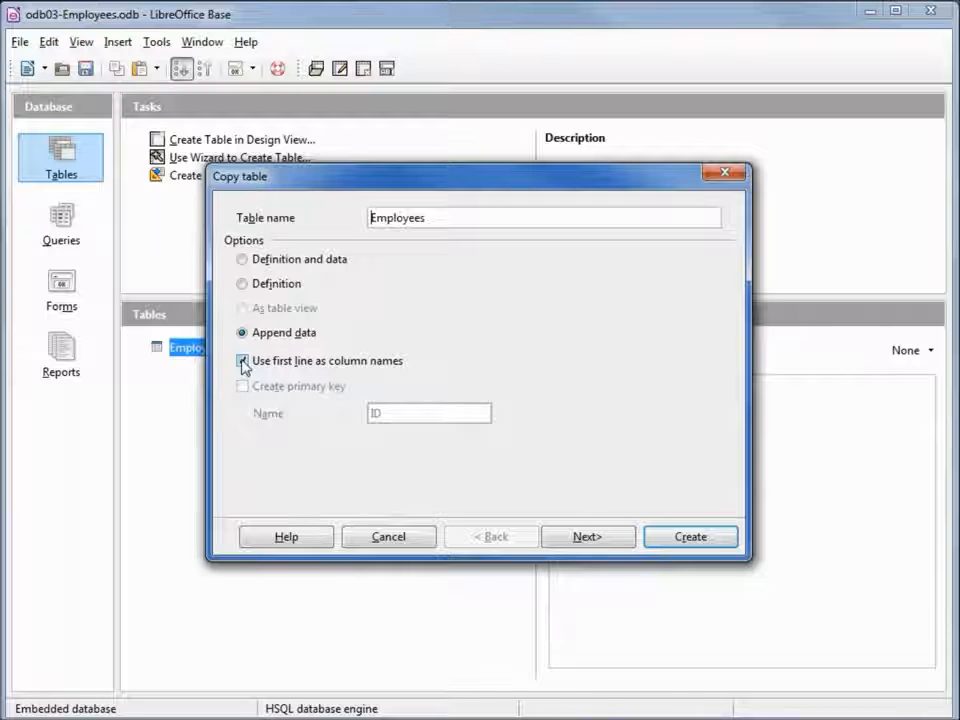
click(243, 364)
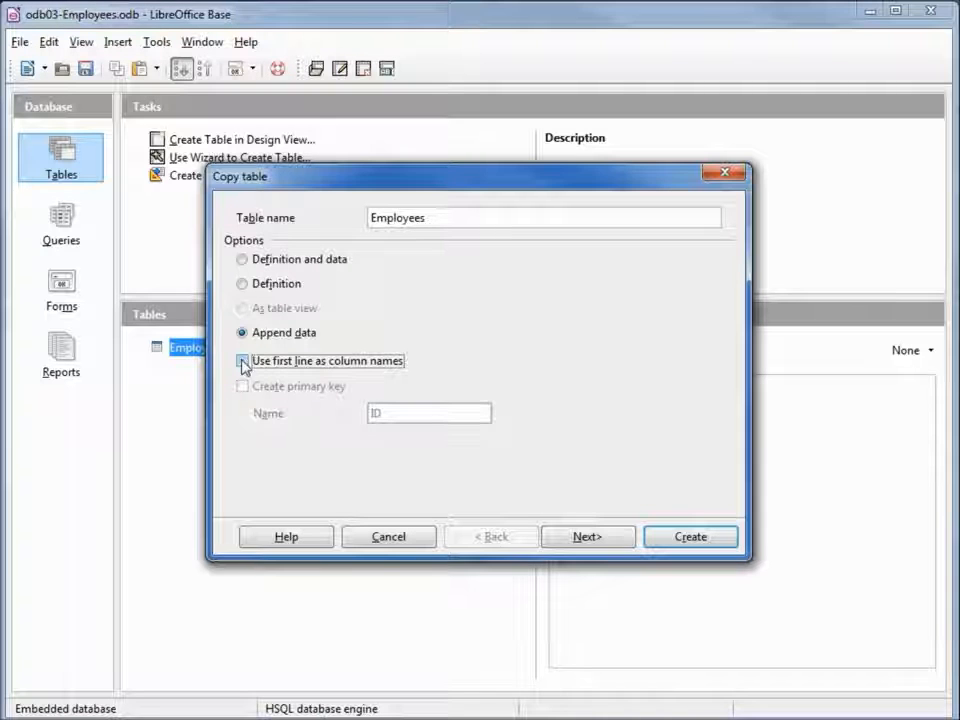
click(585, 537)
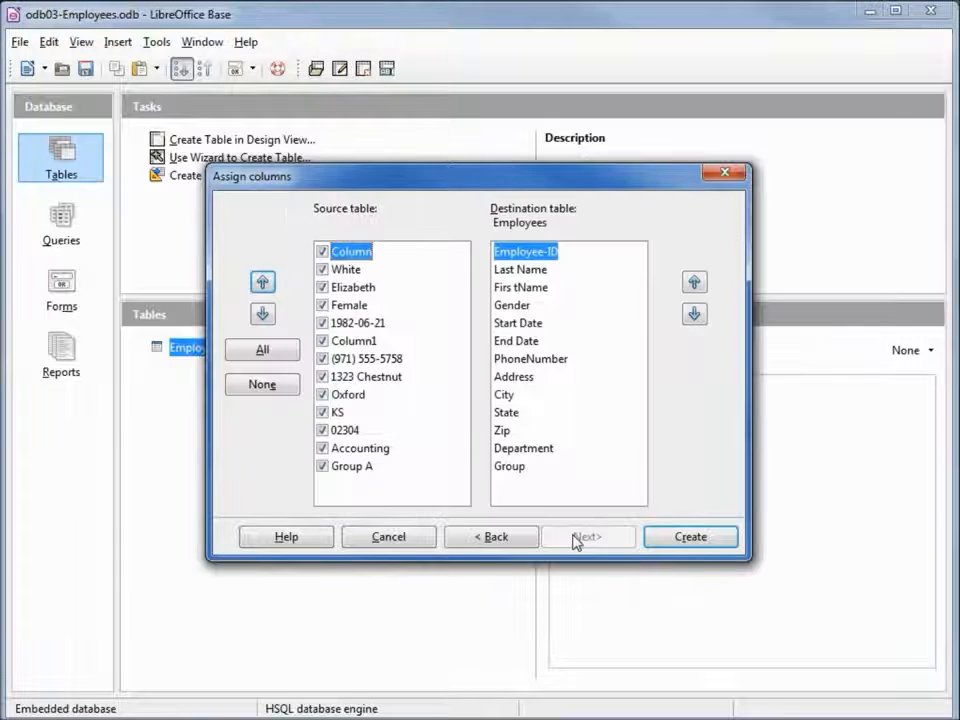
click(321, 252)
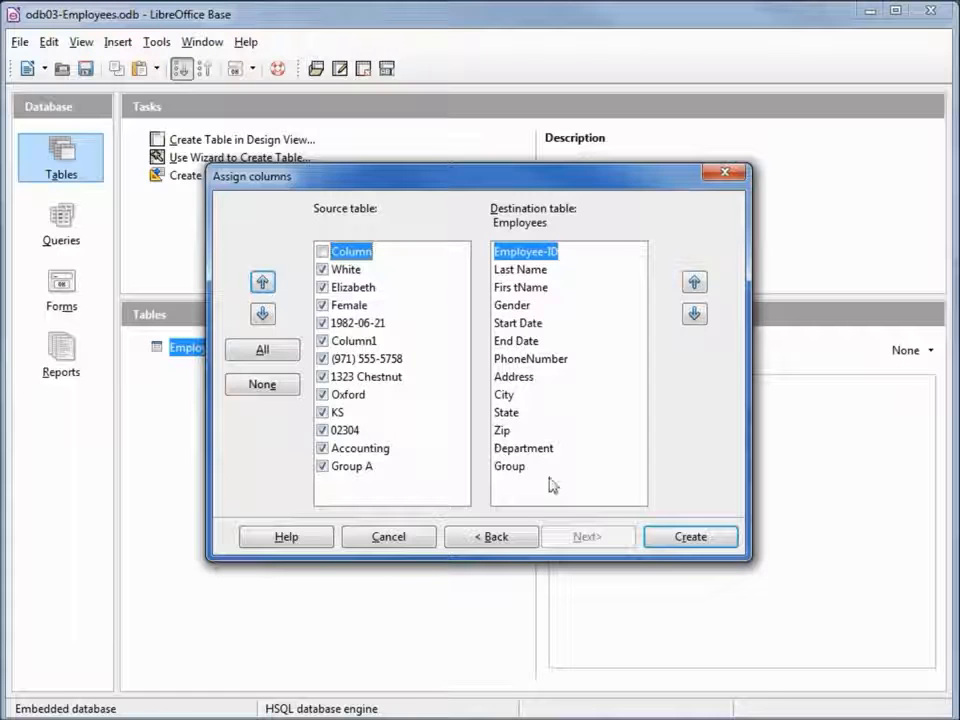
click(690, 538)
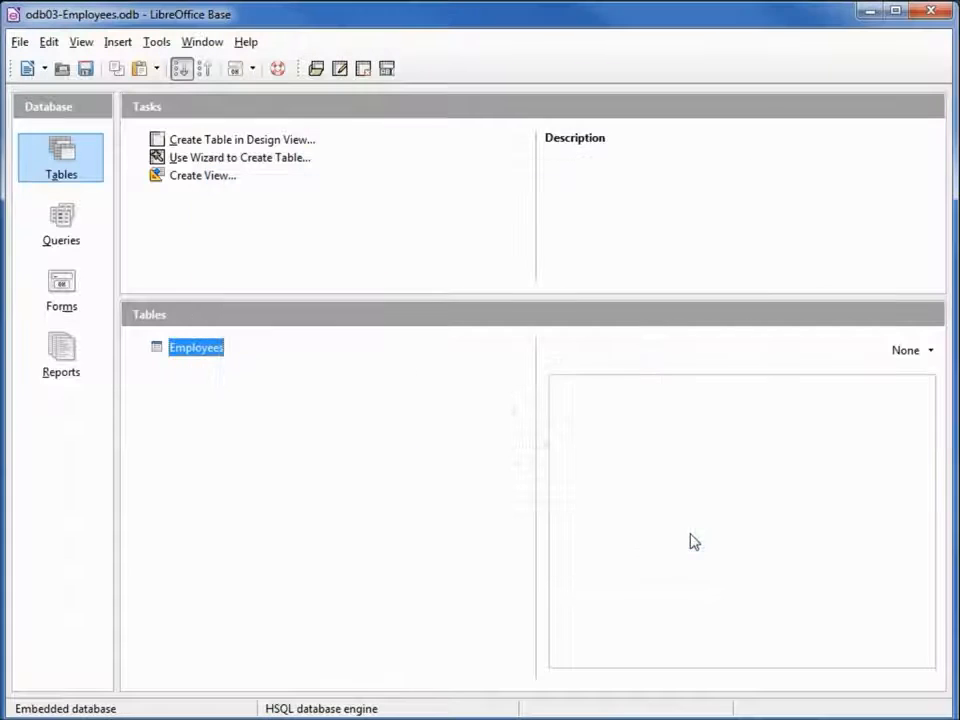
double_click(181, 354)
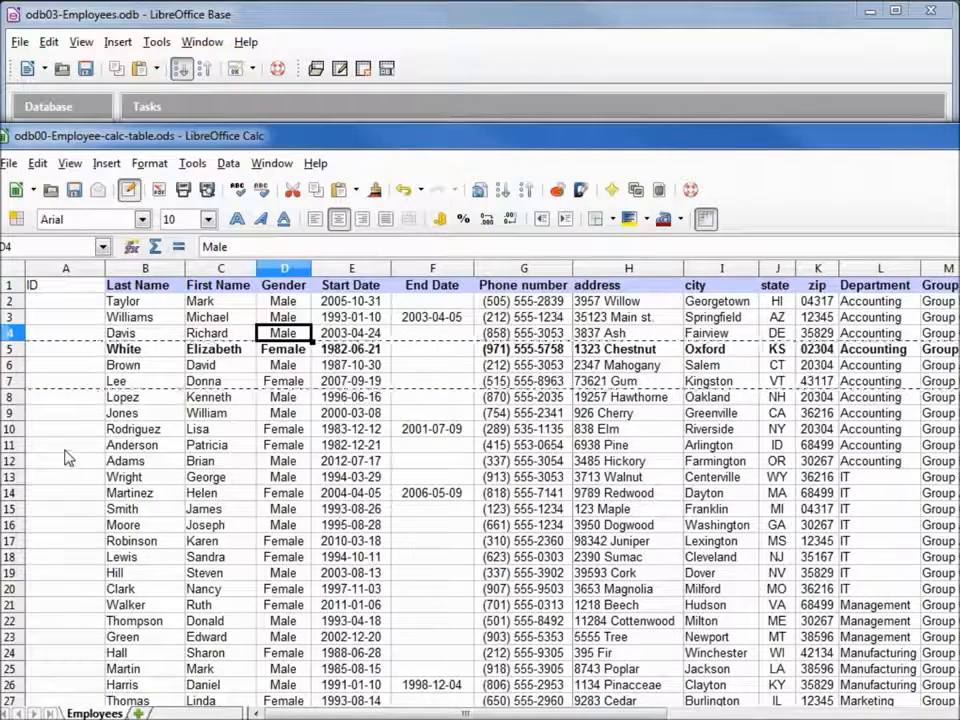
Copy cells A11:M11 of the odb00-Employee-calc-table.ods spreadsheet and paste them onto the Employees table in odb03-Employees.odb.
drag(66, 457, 952, 452)
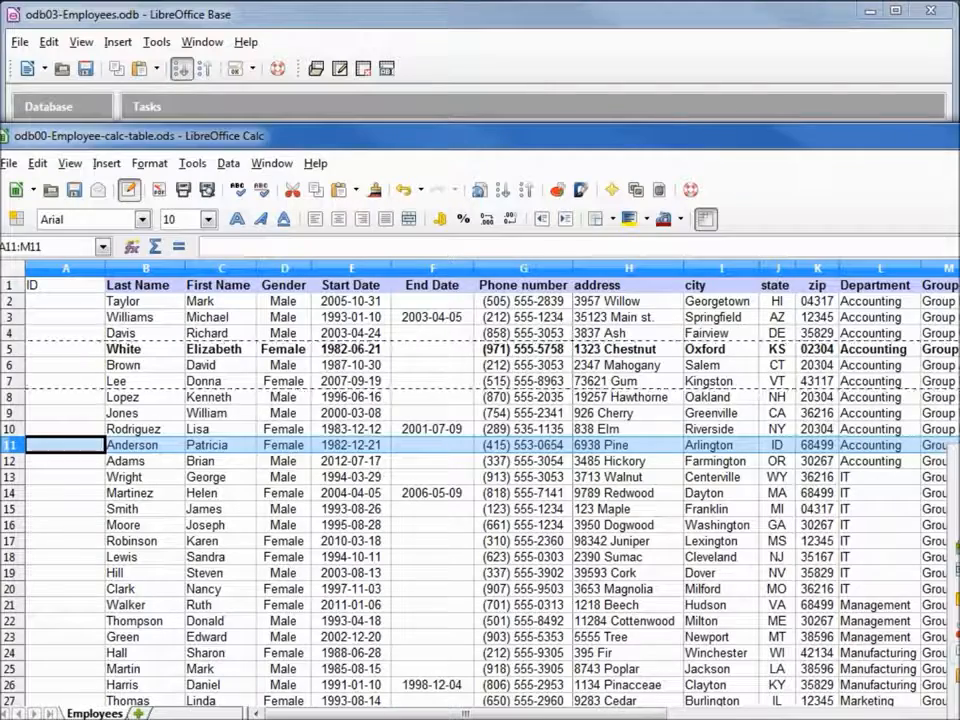
key(ctrl+c)
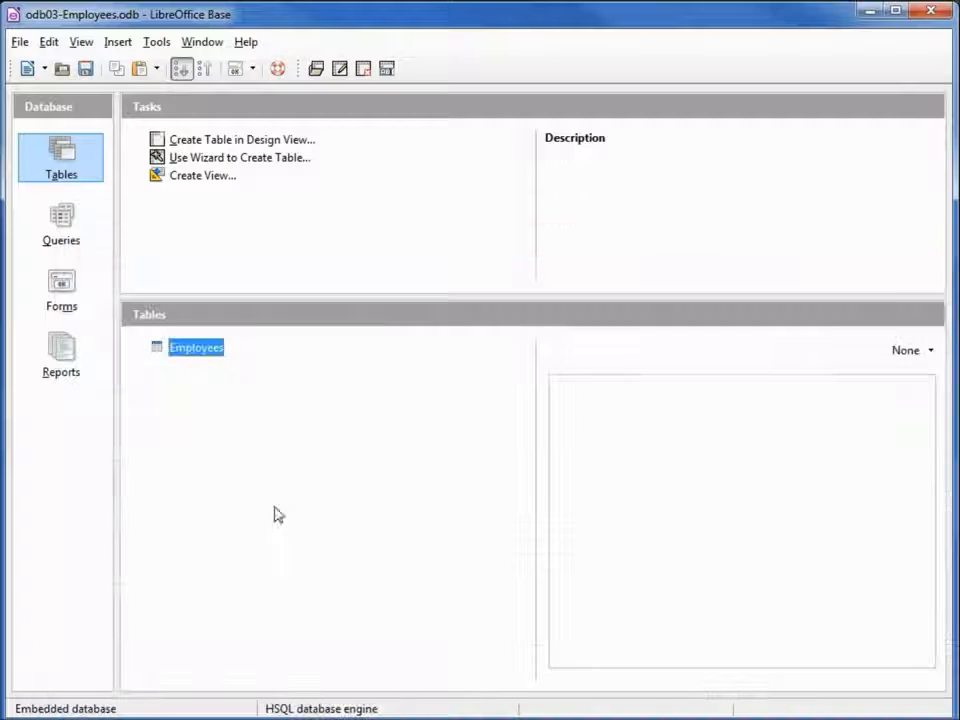
right_click(199, 355)
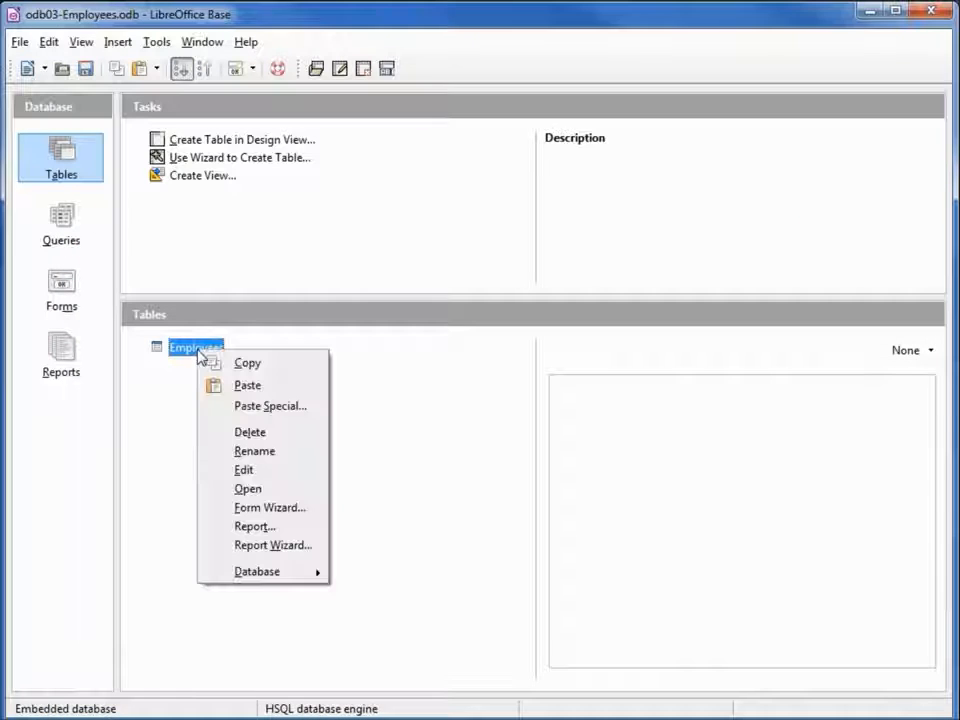
click(248, 386)
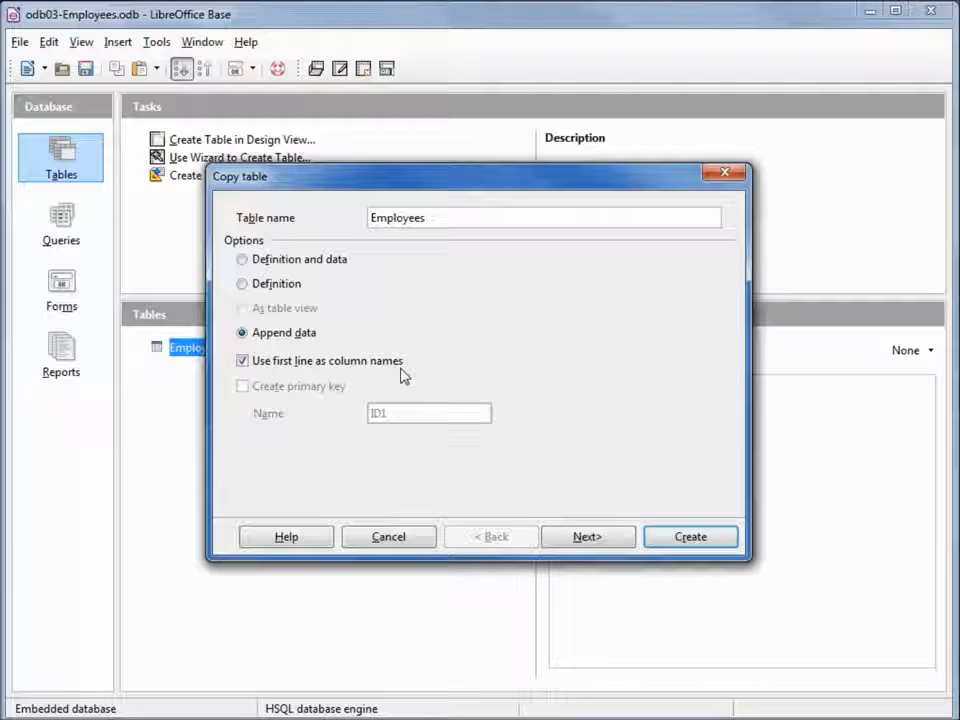
Append the pasted record with first line as column names left on and the blank source column excluded, and open the Employees table.
click(585, 540)
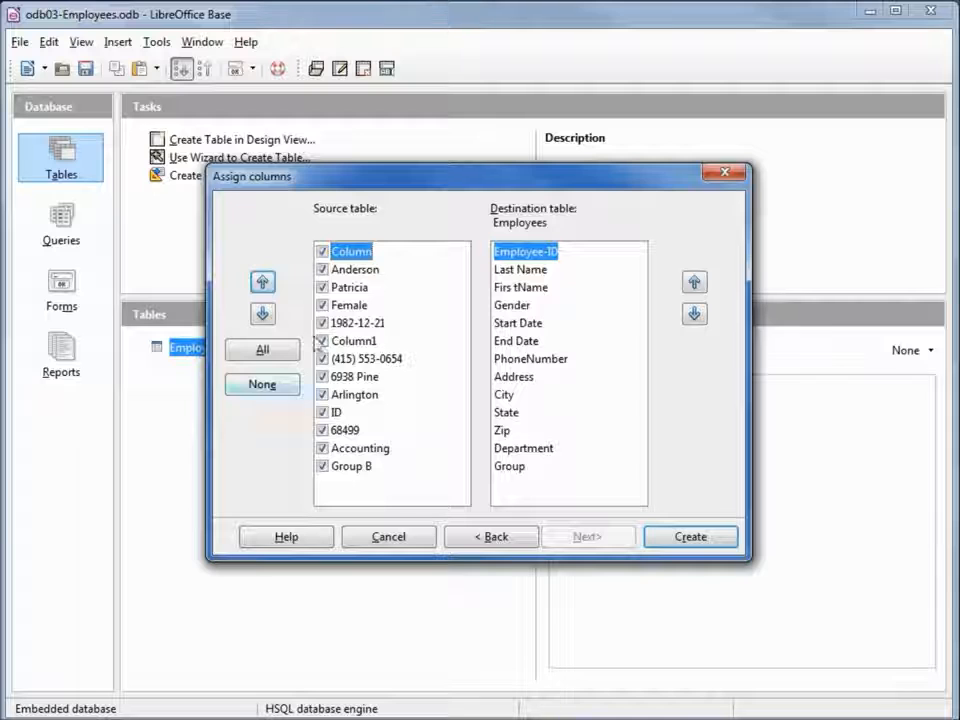
click(322, 252)
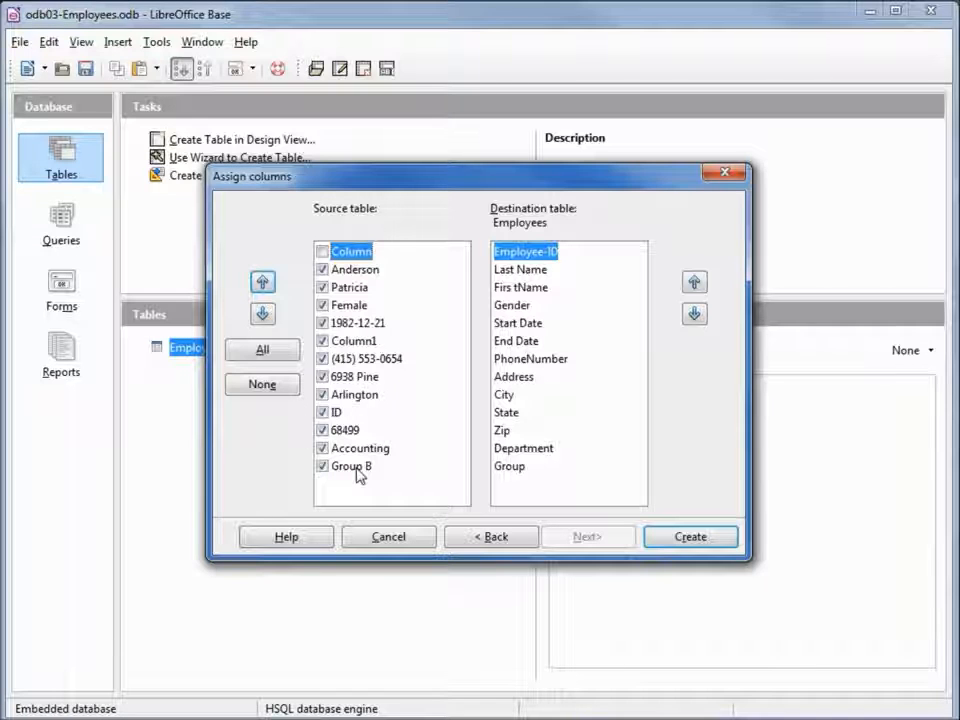
click(690, 539)
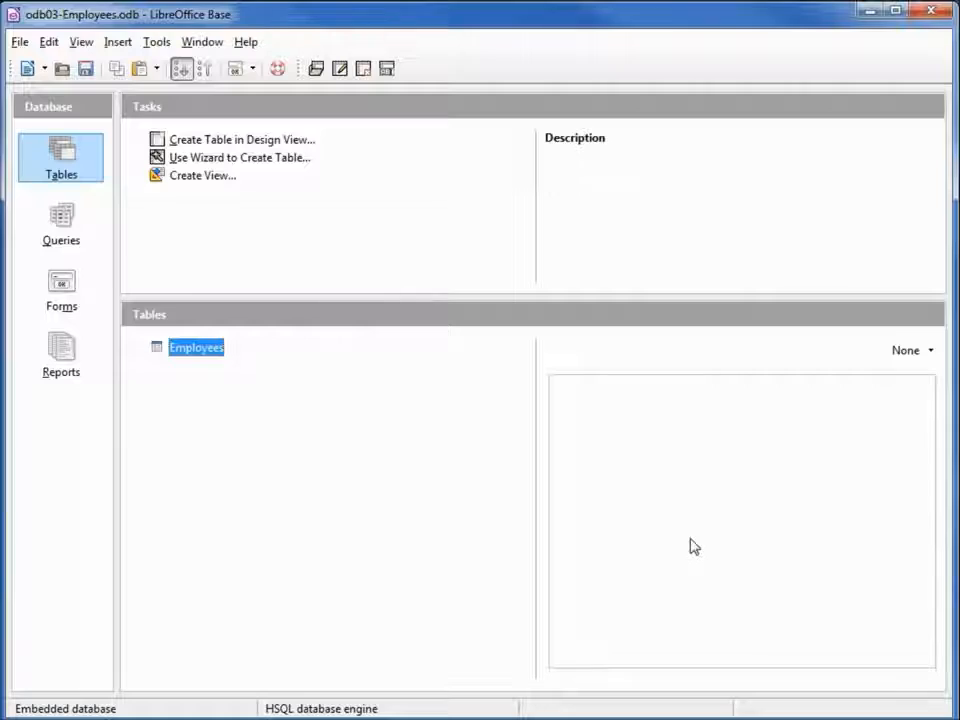
double_click(186, 356)
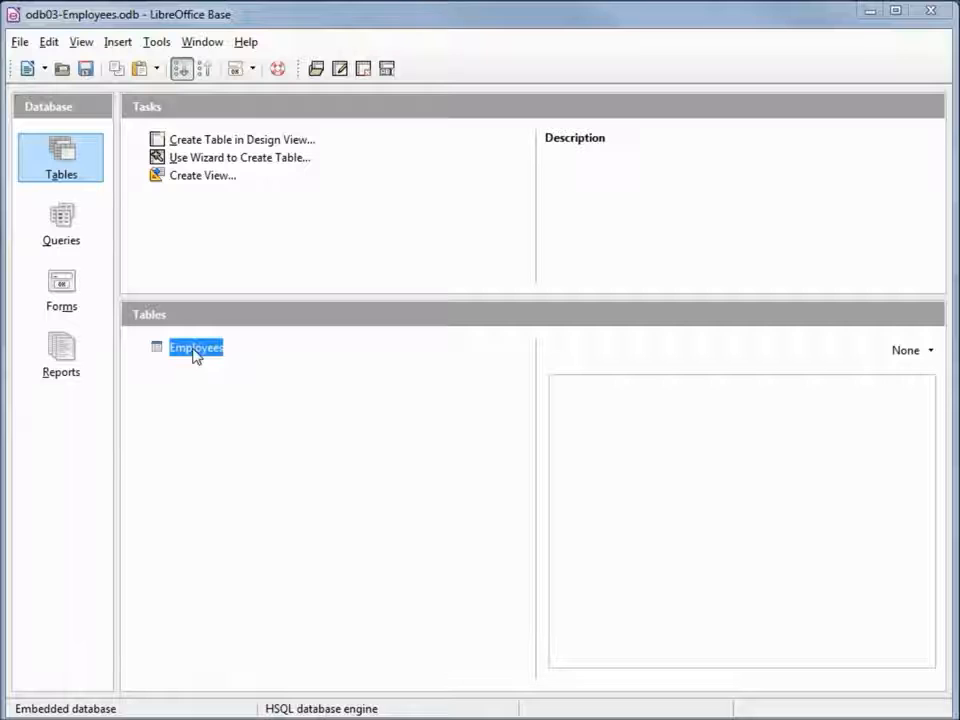
Copy the Employees table, paste it into the same database, and name the copy Employees-StartdateAtBottom.
right_click(196, 357)
click(237, 364)
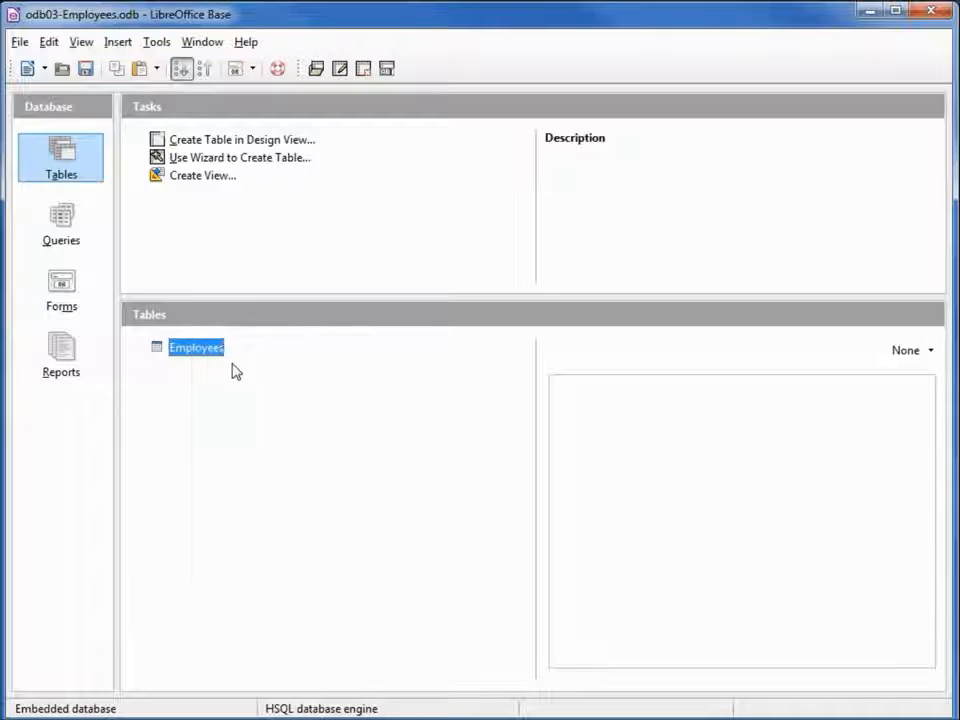
right_click(221, 421)
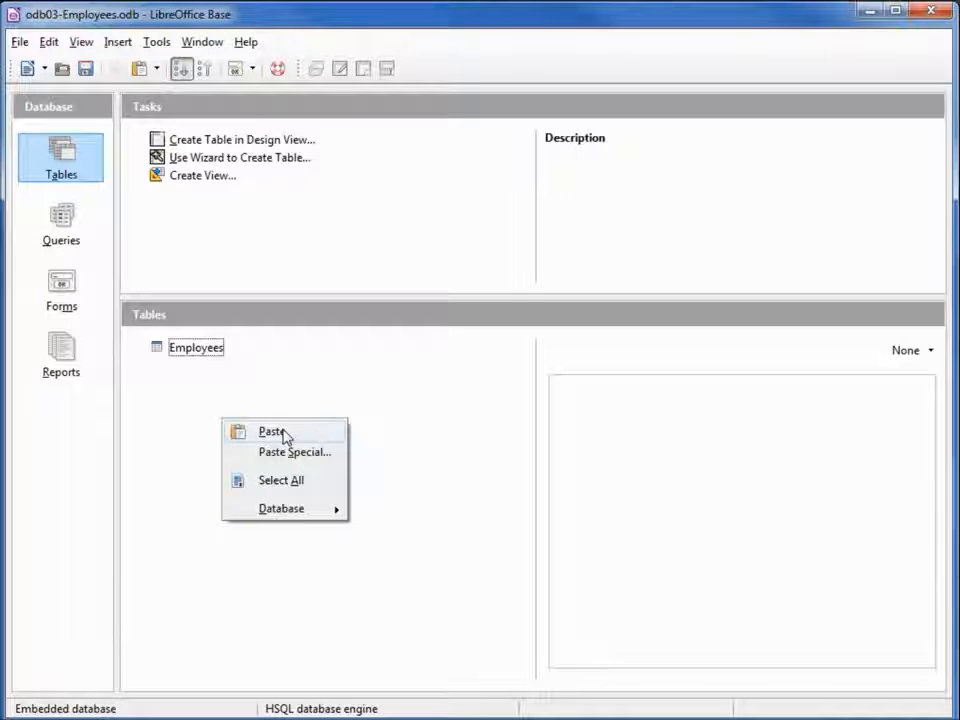
click(272, 432)
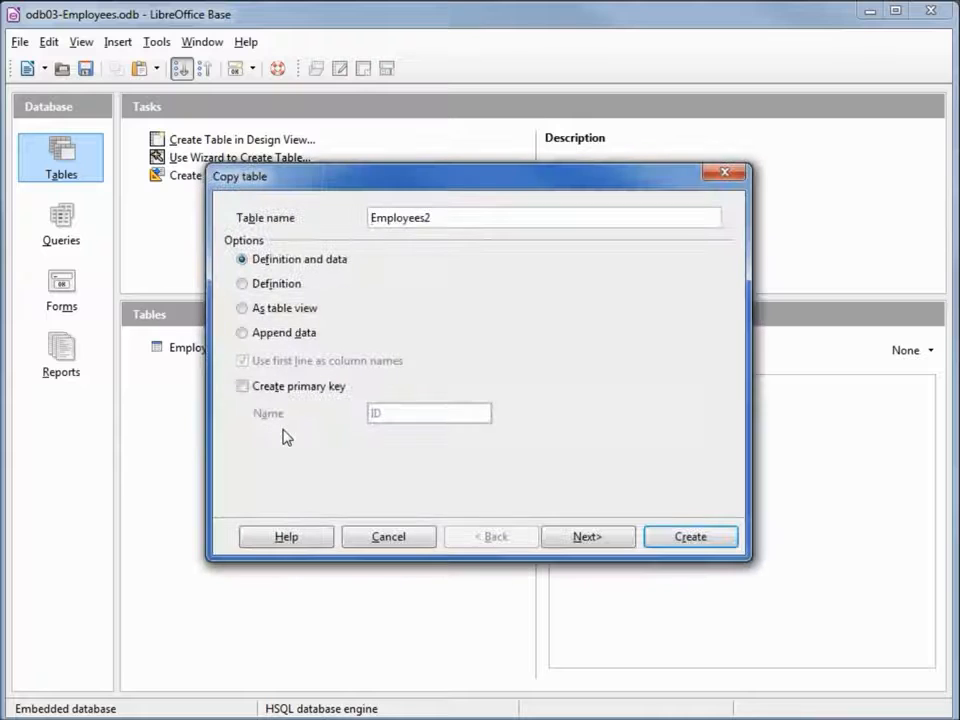
click(455, 218)
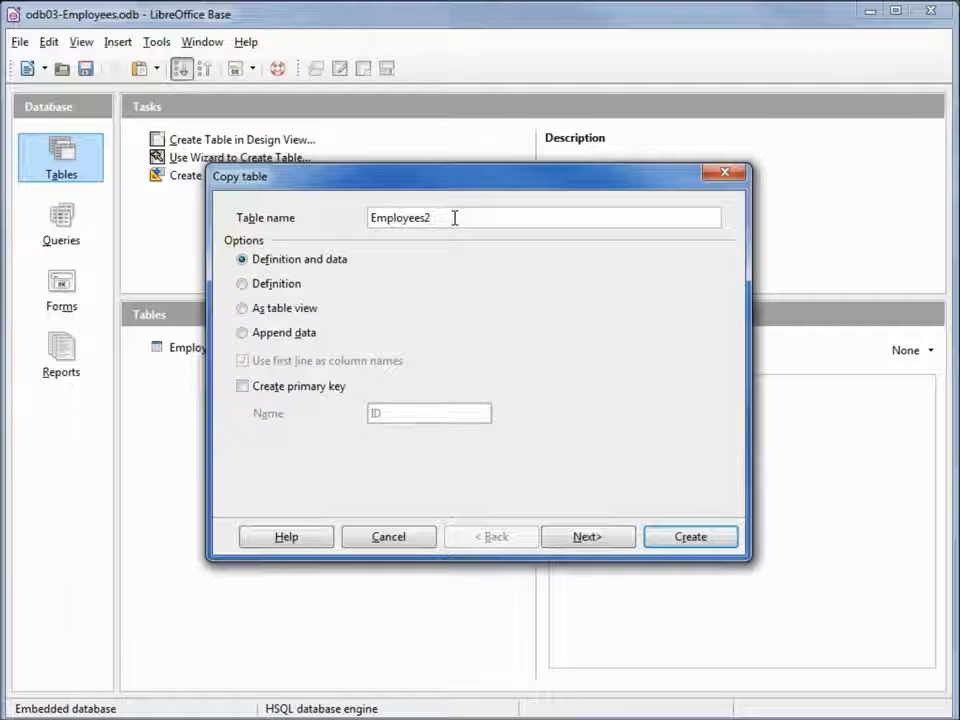
key(BackSpace)
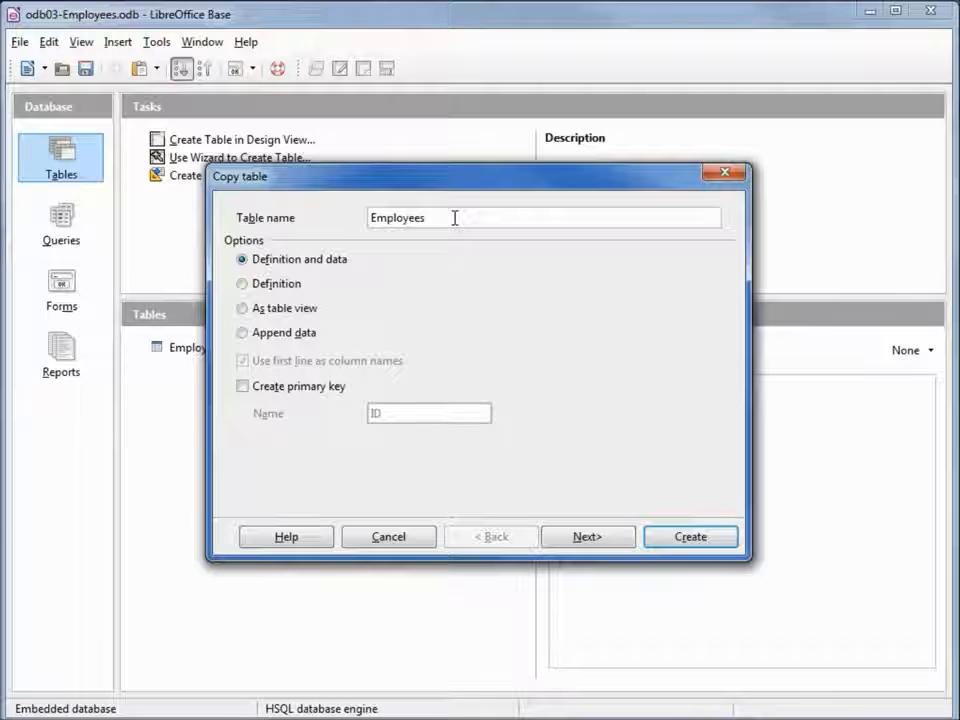
text(-StartdateAtBottom)
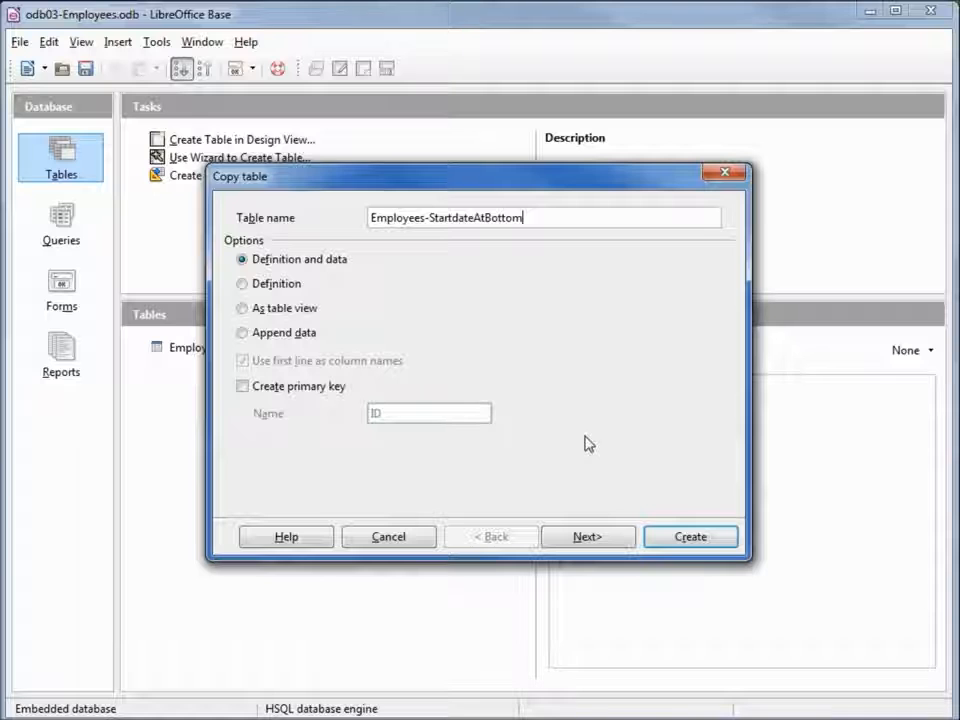
Include all existing columns in the table copy with Start Date moved to the end, and create the table.
click(586, 537)
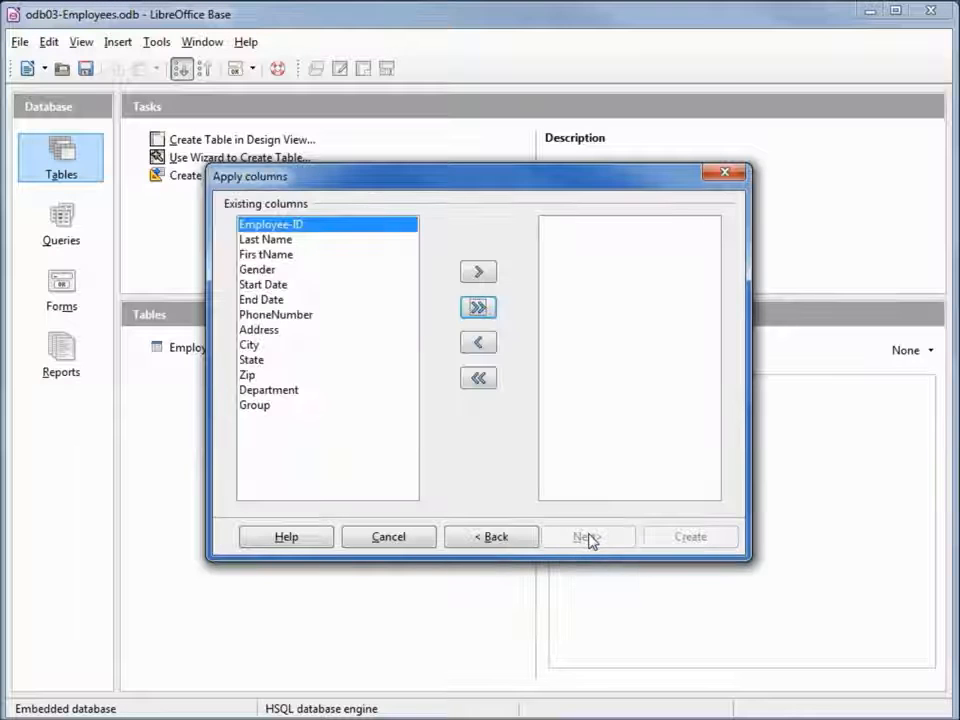
click(478, 308)
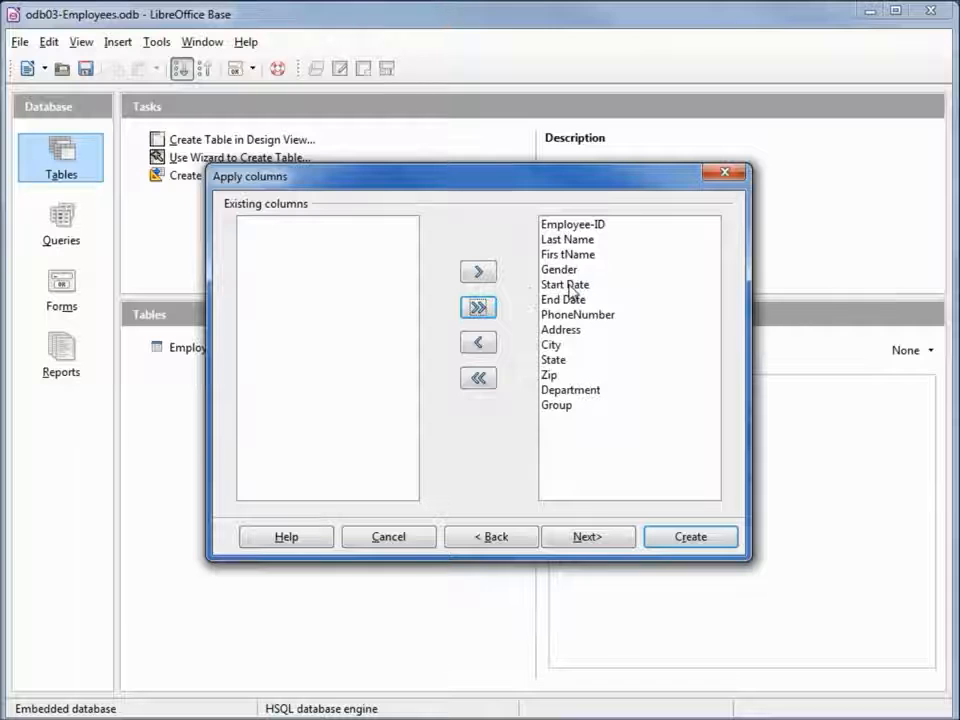
click(570, 287)
click(481, 344)
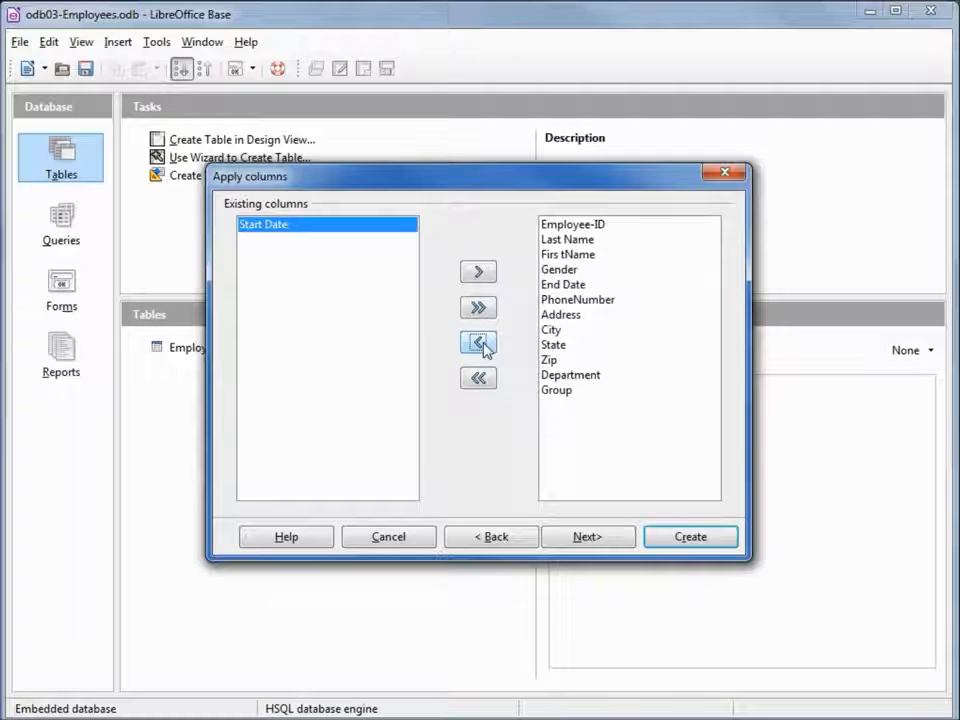
click(479, 274)
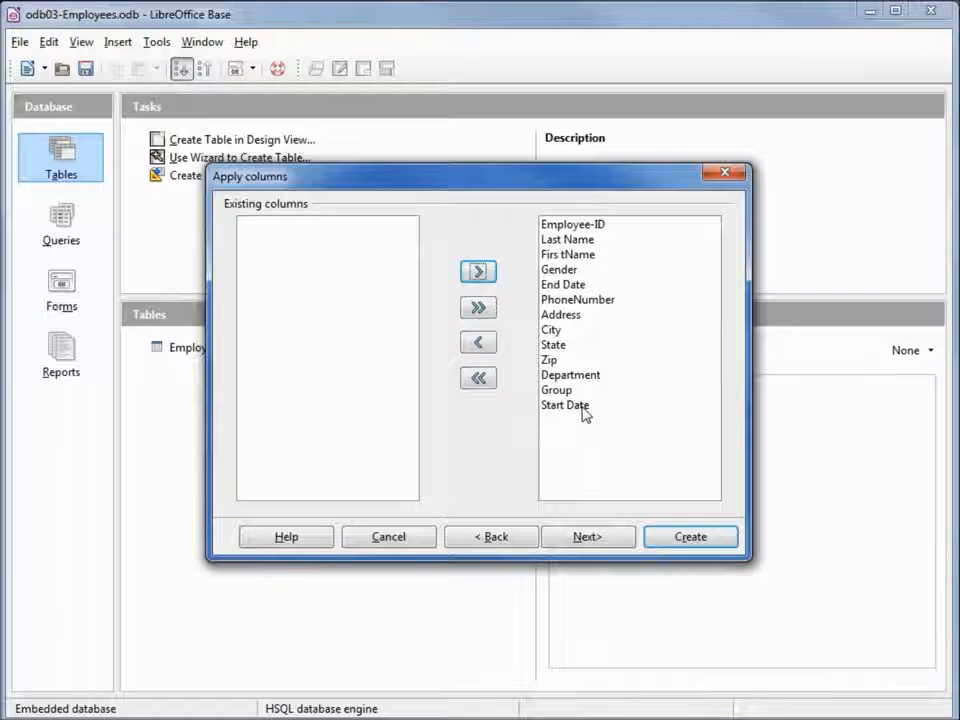
click(602, 542)
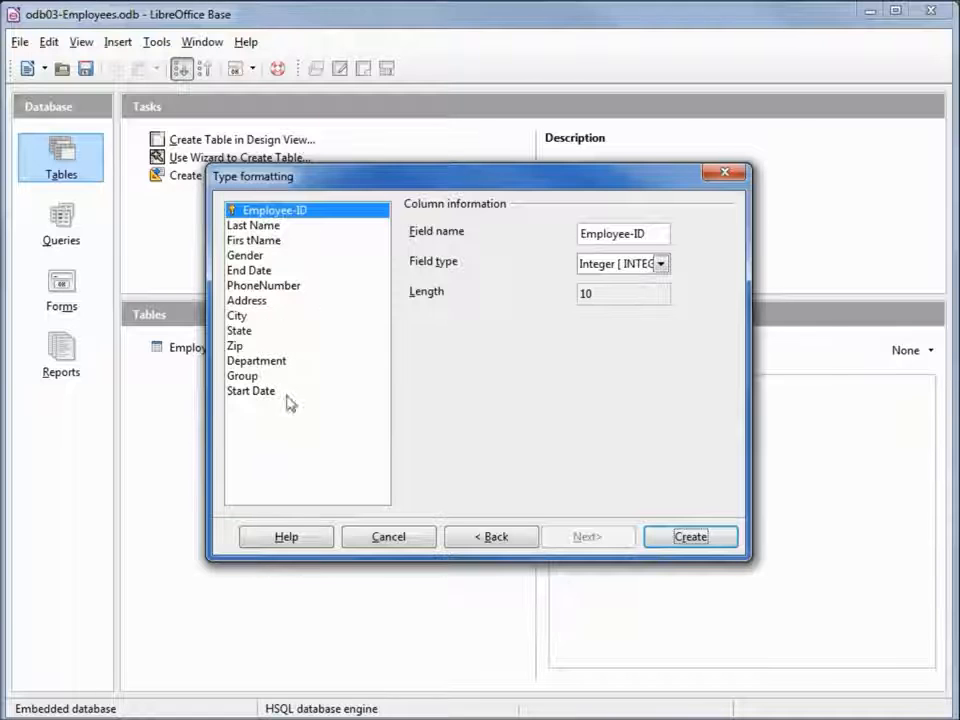
click(687, 541)
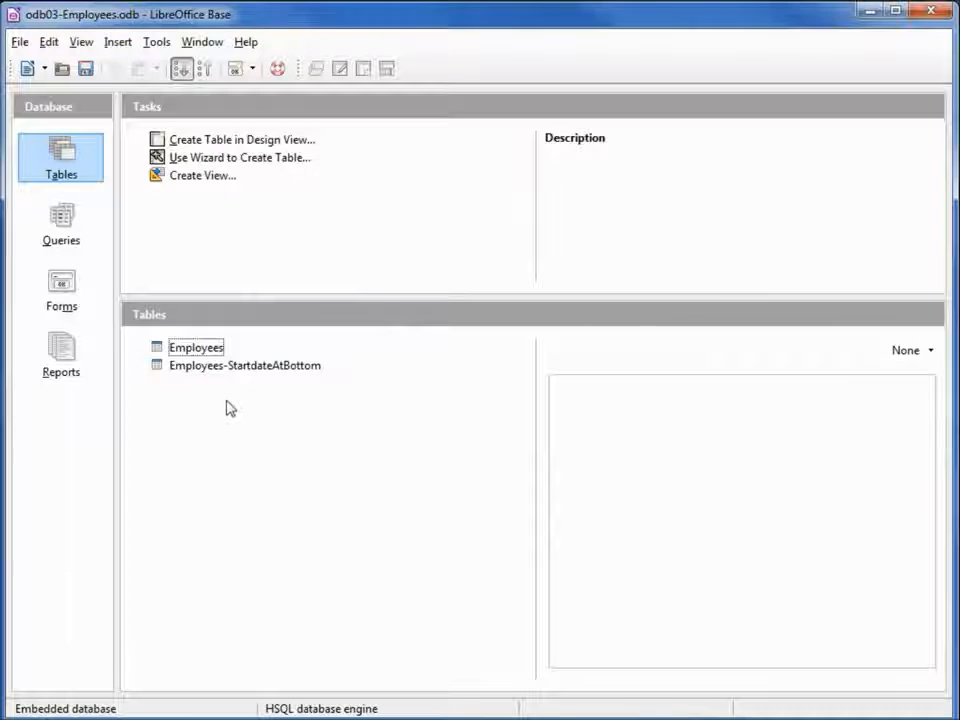
Open the Employees-StartdateAtBottom table and delete the records with Employee-ID 0 through 30.
double_click(240, 366)
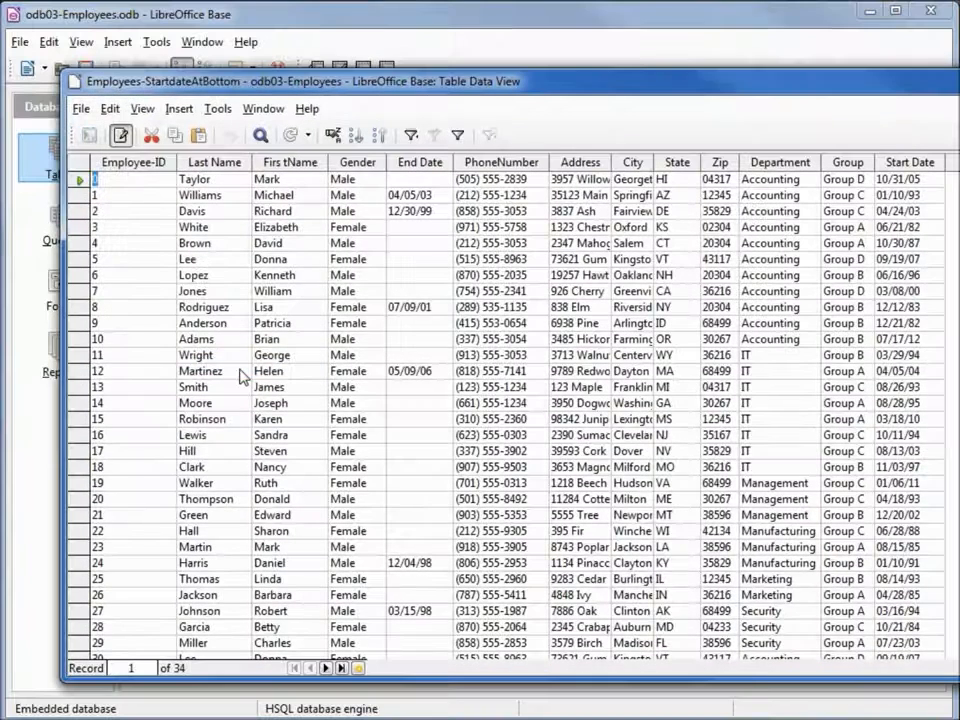
drag(660, 82, 613, 64)
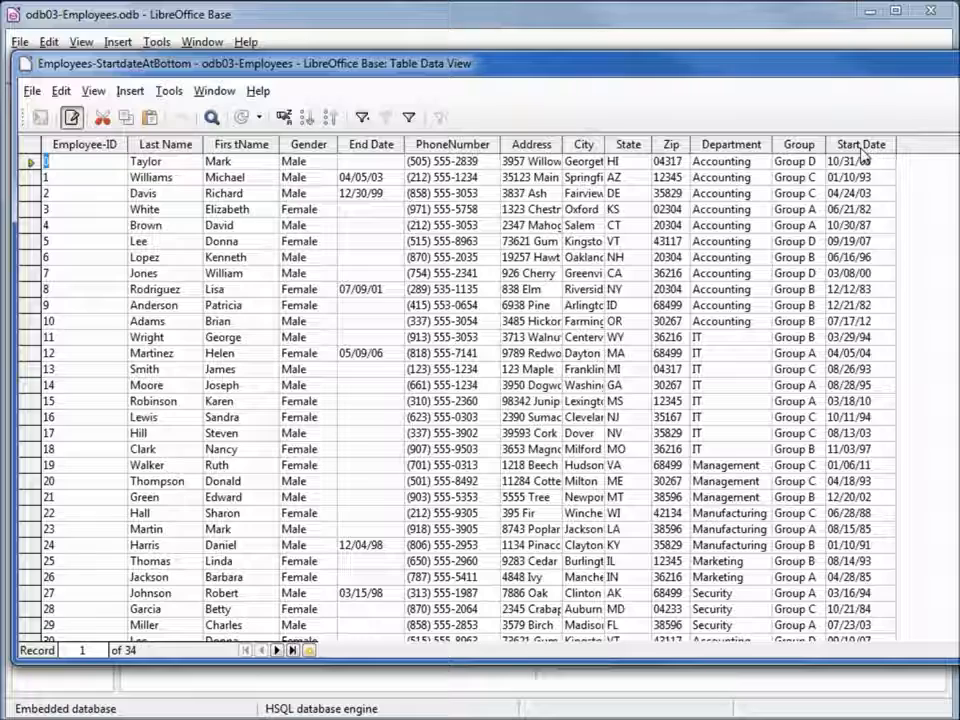
click(30, 162)
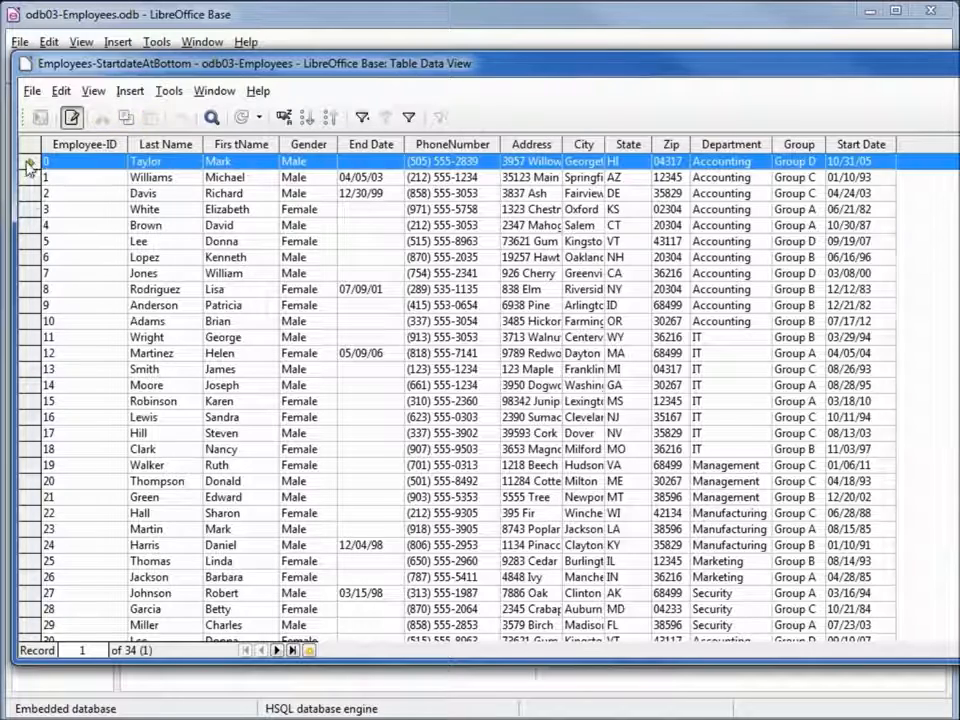
shift+click(29, 640)
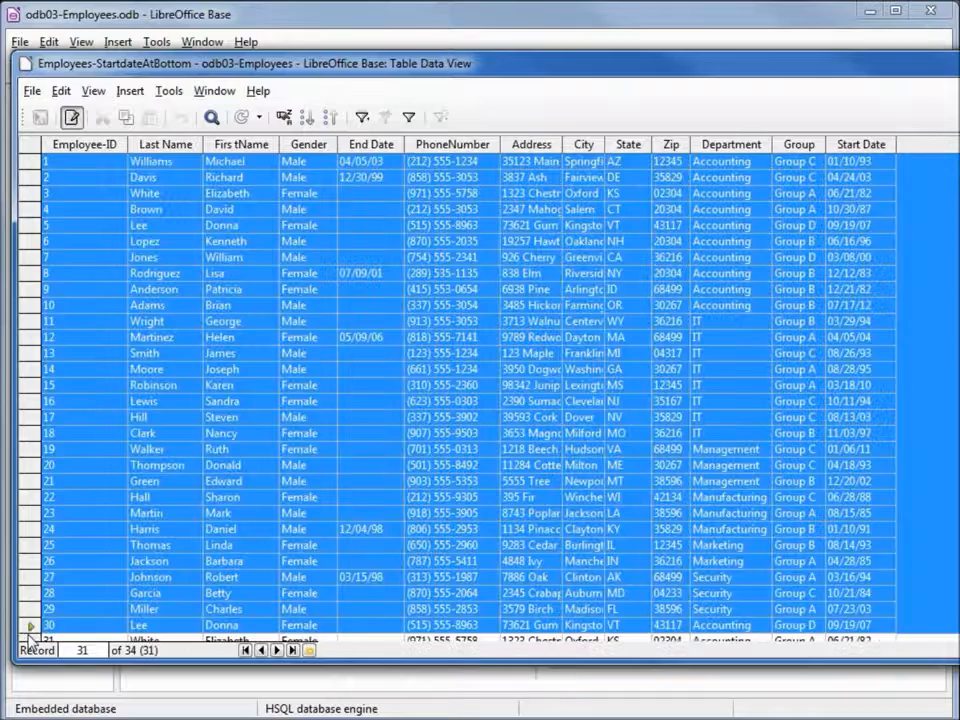
right_click(33, 562)
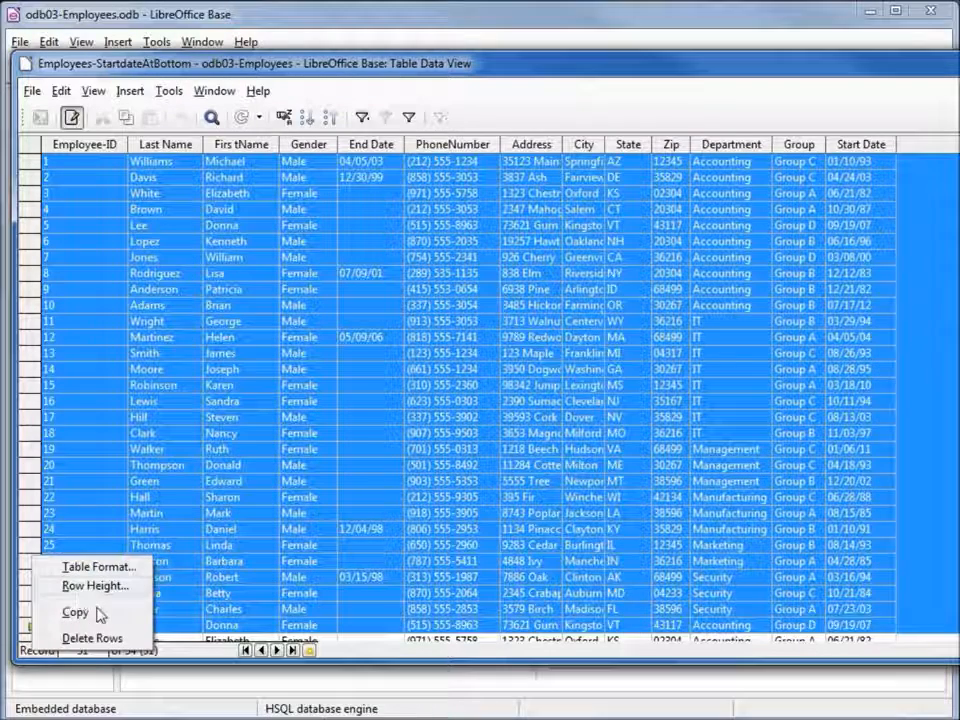
click(92, 638)
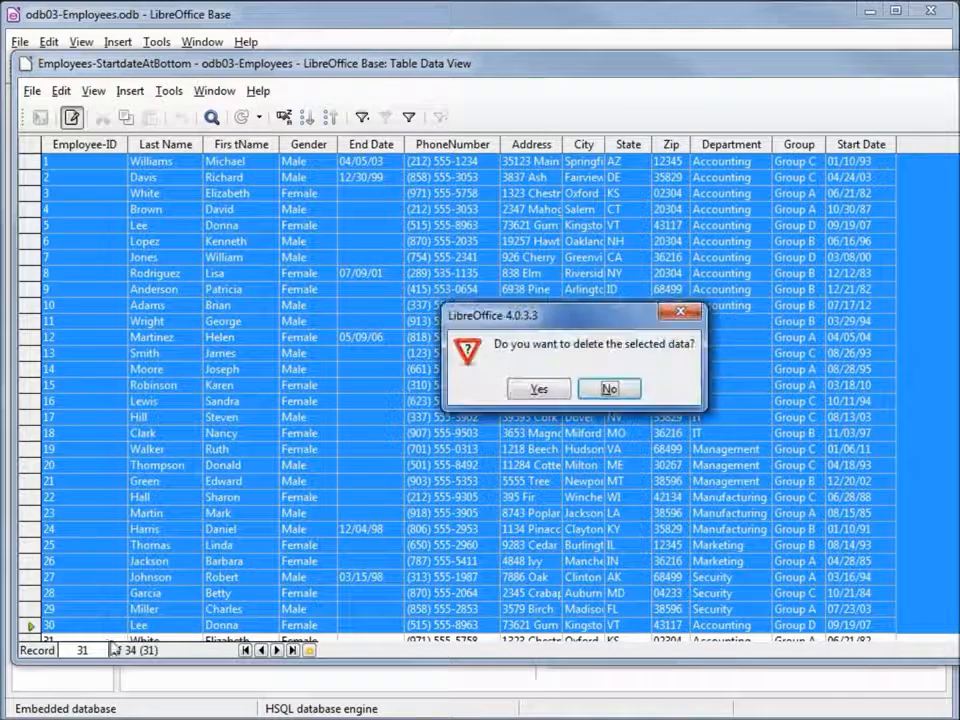
click(538, 390)
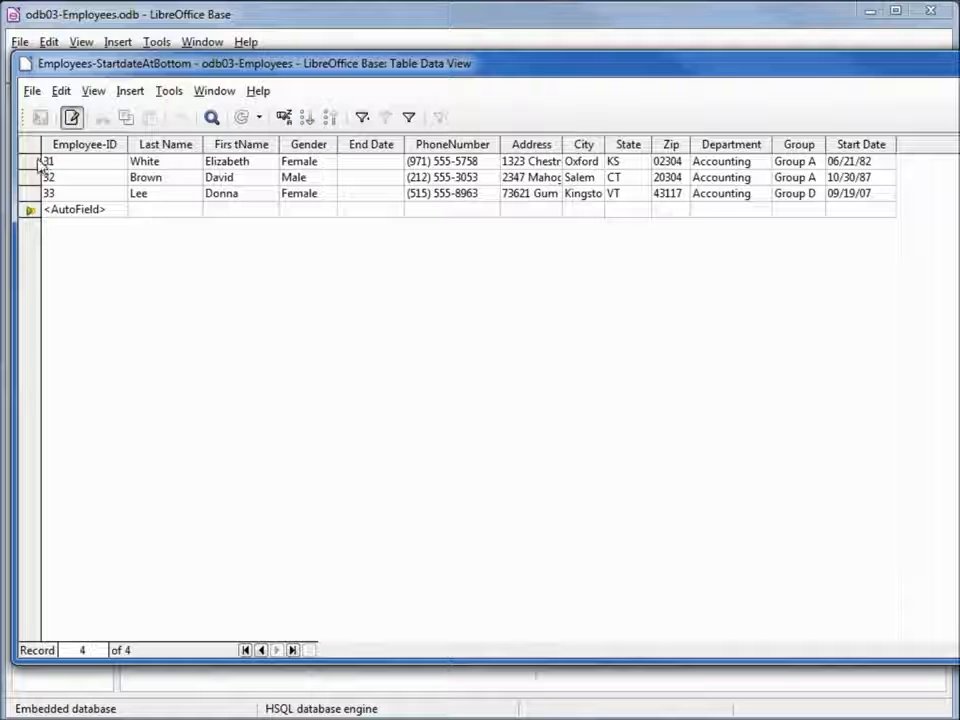
Delete the remaining records, Employee-ID 31 through 33, from the Employees-StartdateAtBottom table.
click(31, 162)
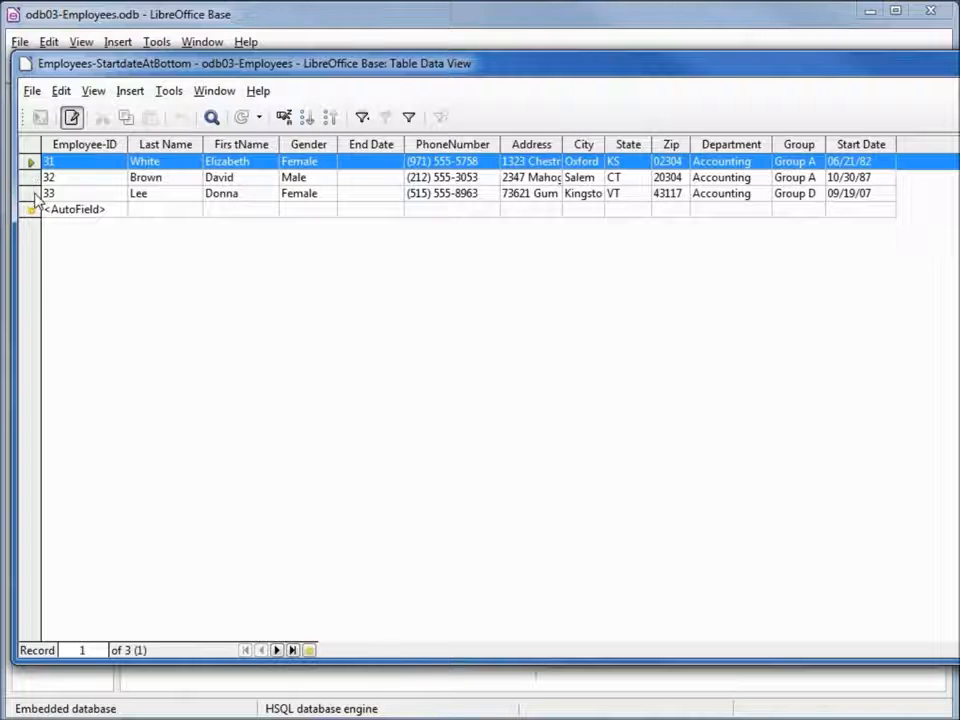
shift+click(31, 193)
right_click(33, 192)
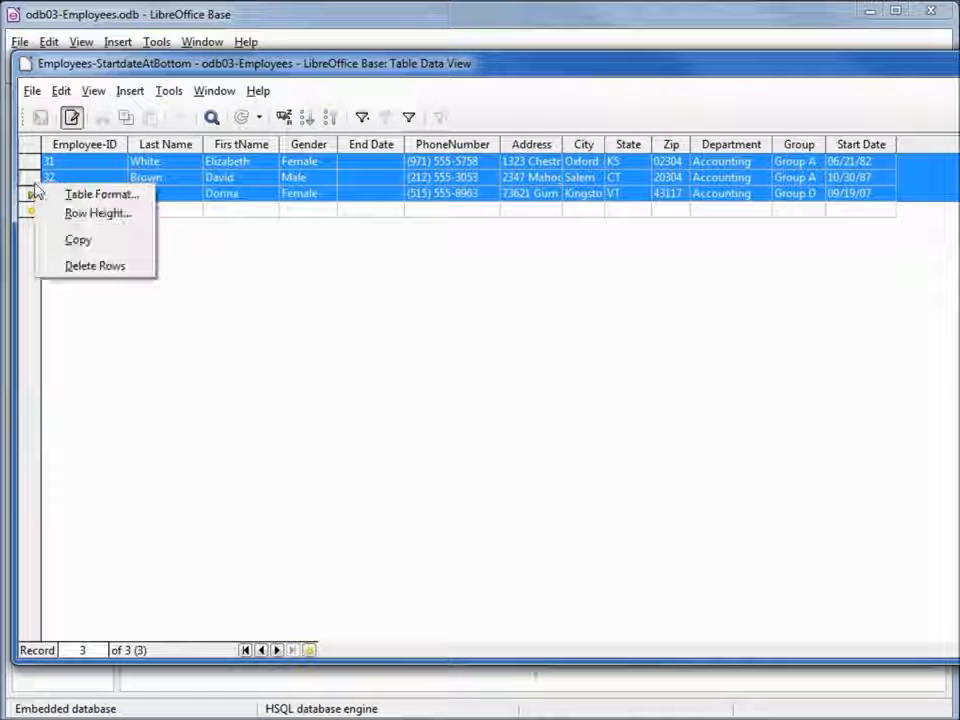
click(94, 266)
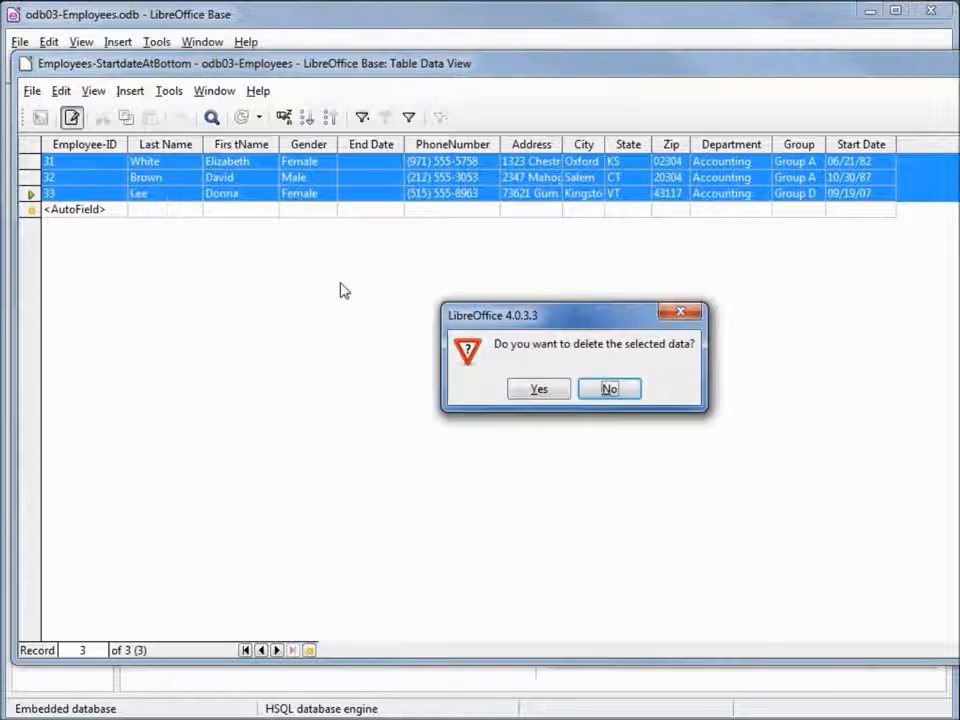
click(566, 390)
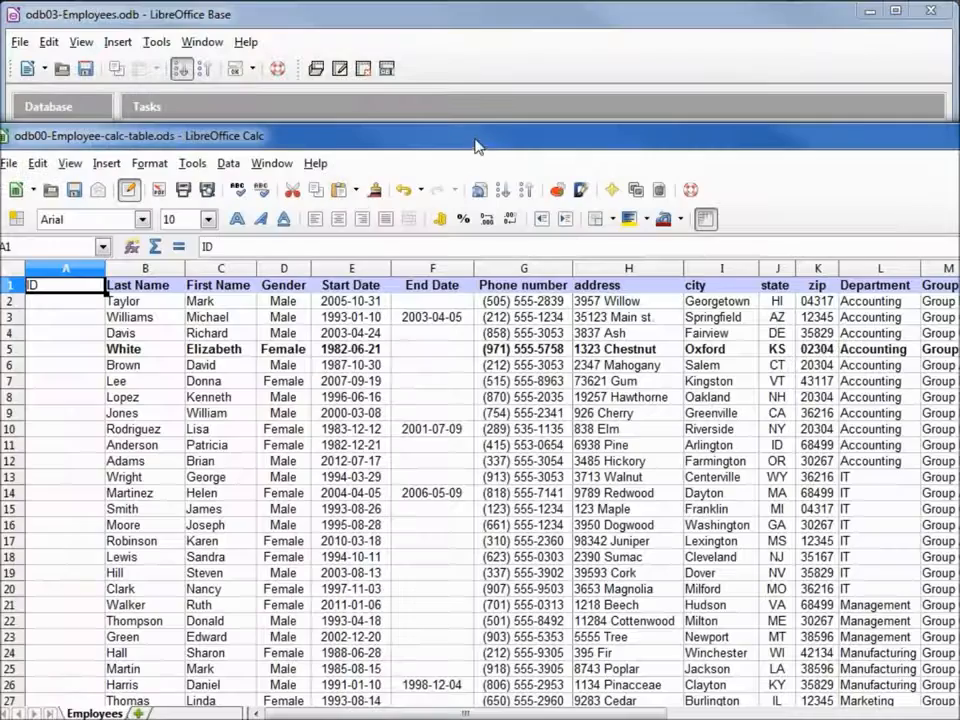
Remove bold formatting from all cells of the odb00-Employee-calc-table.ods spreadsheet.
drag(476, 146, 465, 62)
click(652, 479)
scroll(652, 479, down, 2)
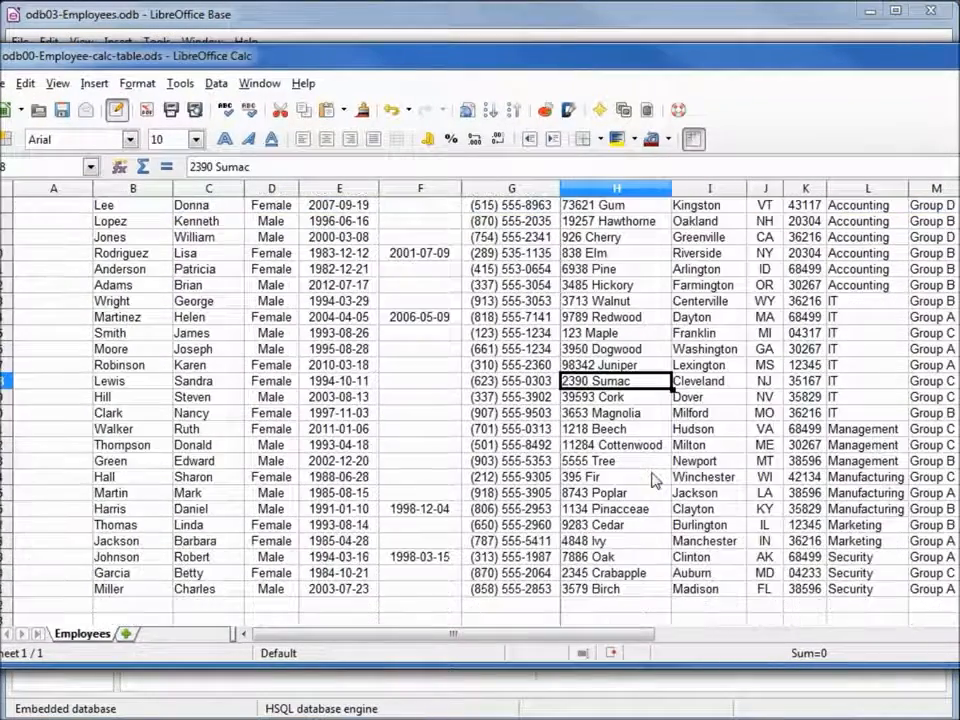
drag(926, 589, 70, 190)
click(90, 253)
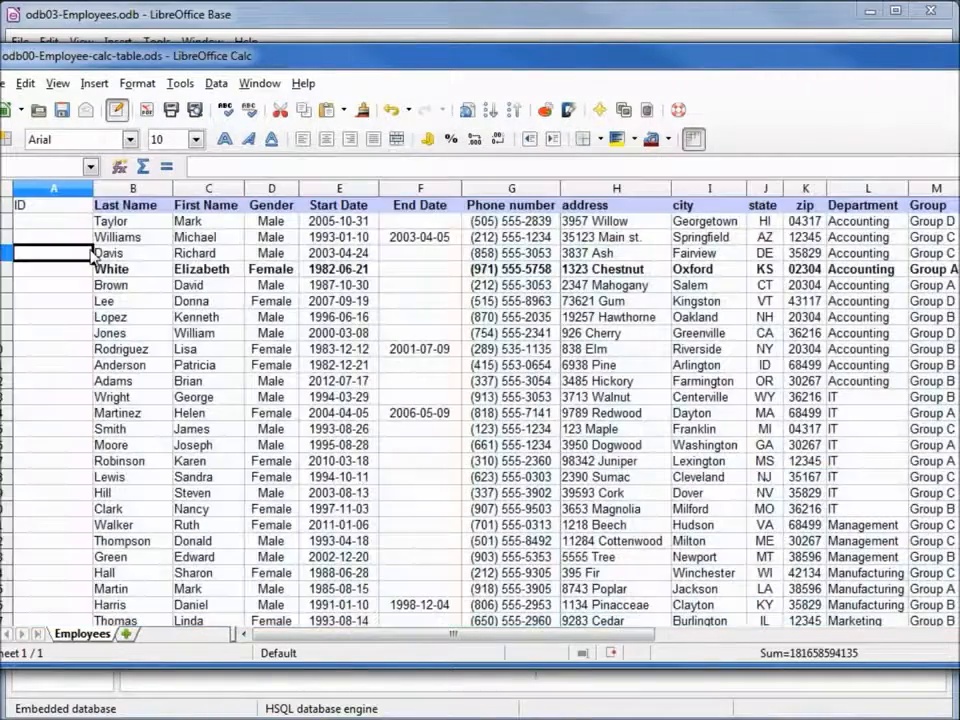
click(5, 190)
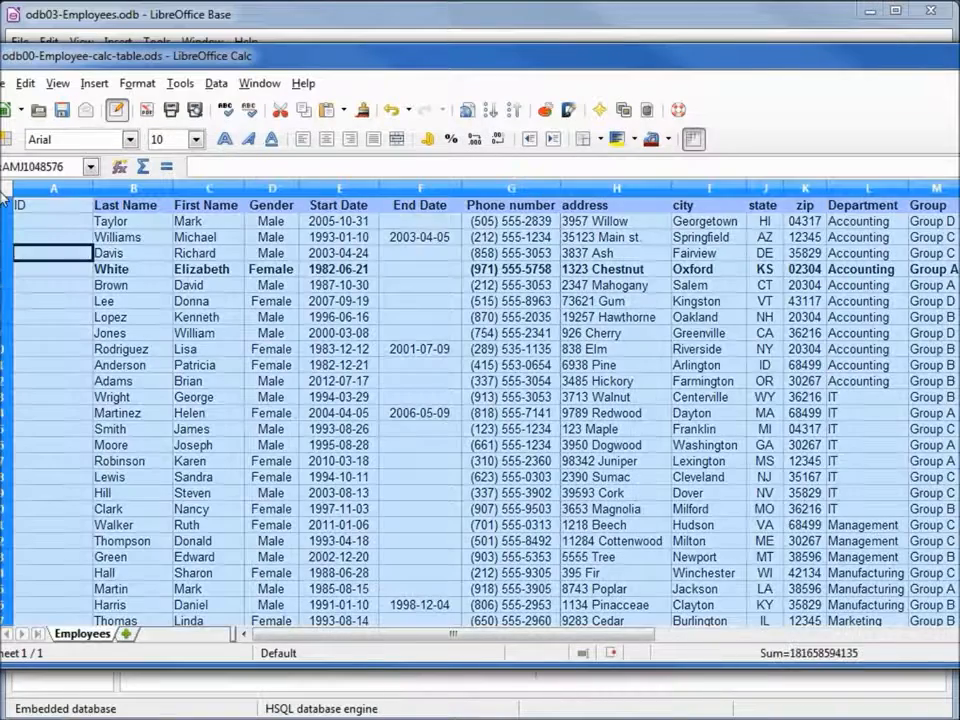
click(223, 140)
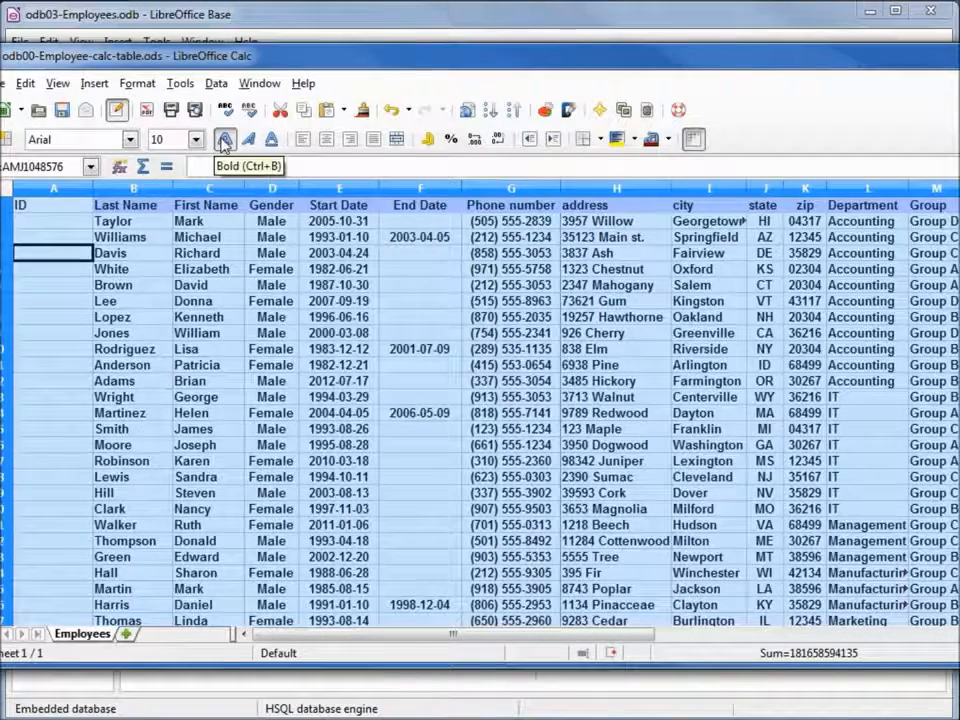
click(223, 140)
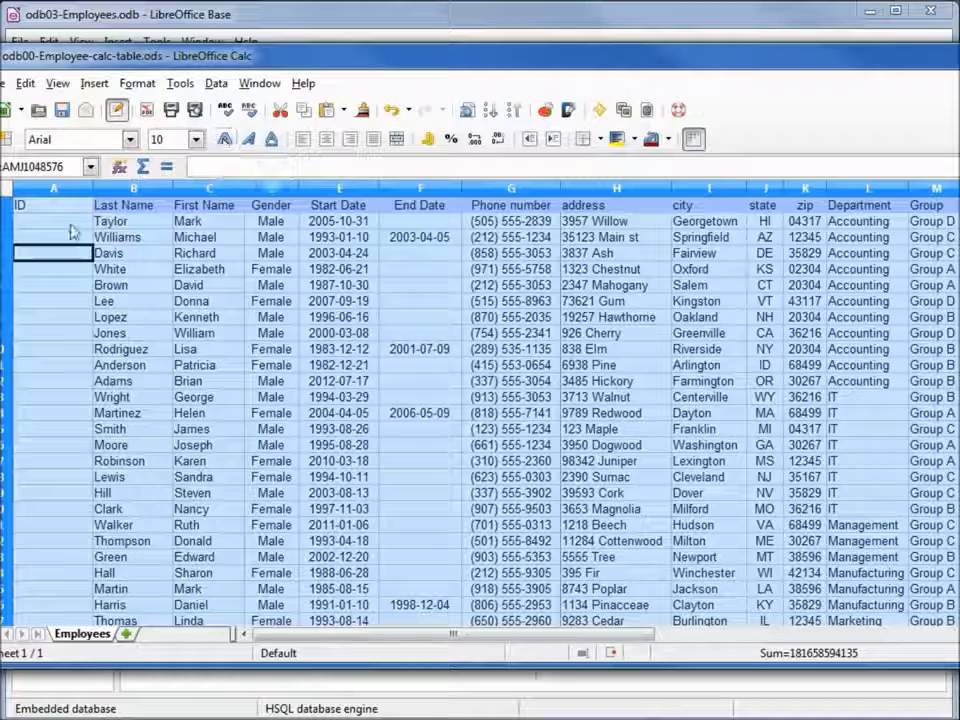
Copy cells A1:M31 of the spreadsheet, including the header row.
click(43, 206)
scroll(386, 392, down, 3)
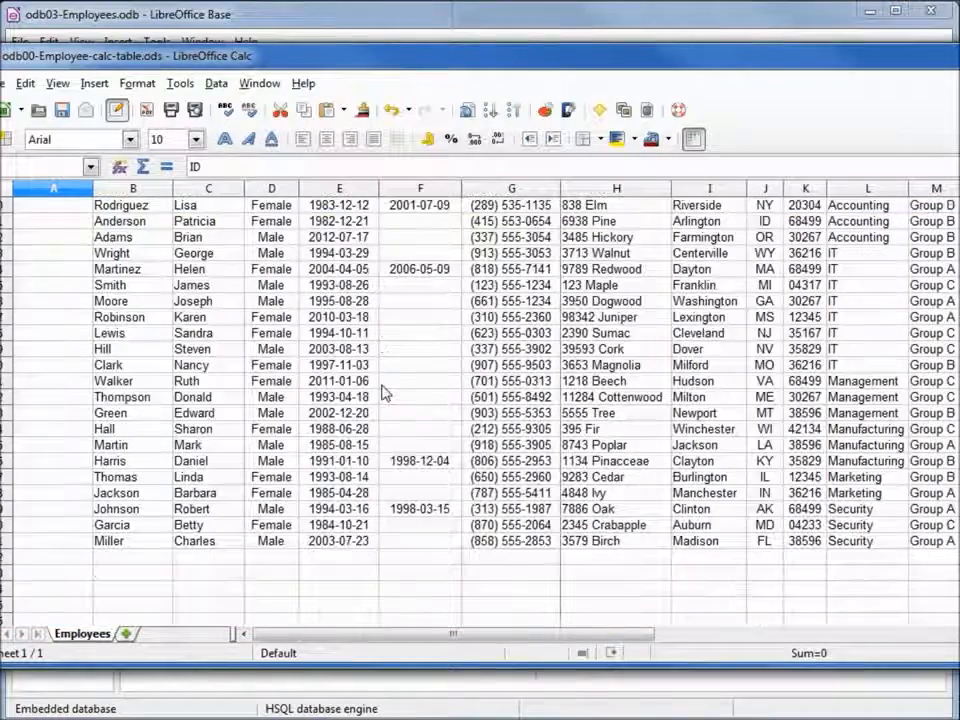
drag(935, 541, 38, 203)
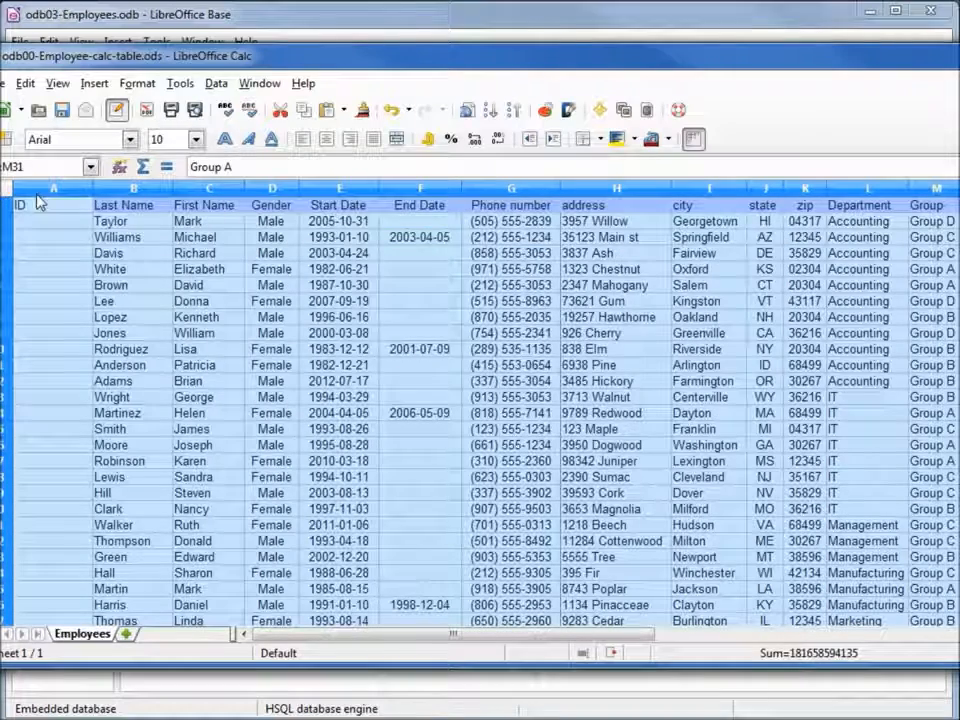
right_click(44, 210)
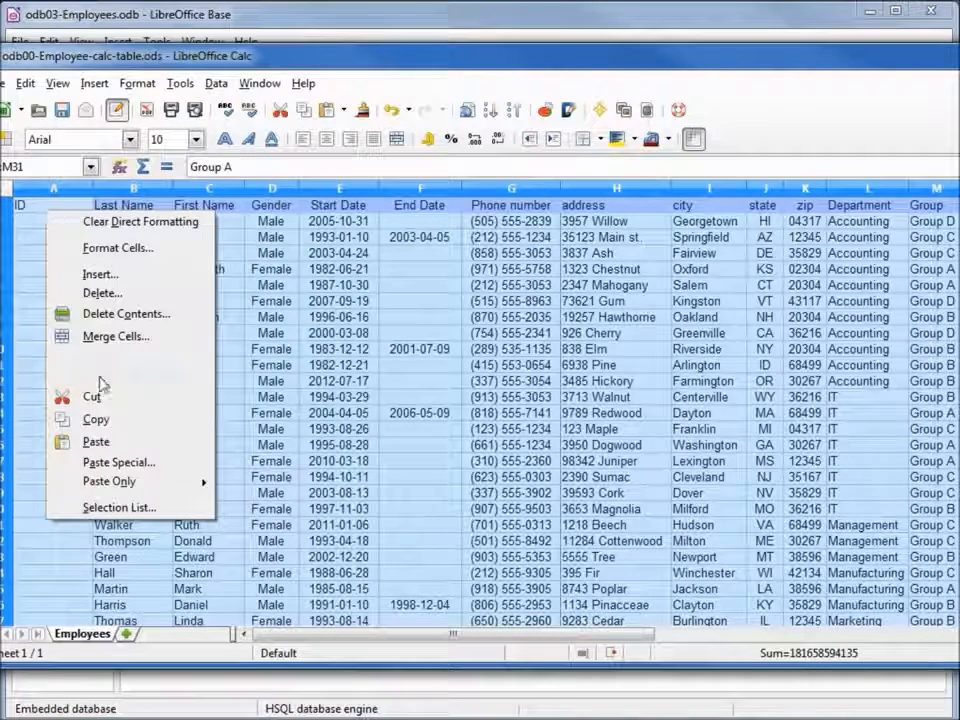
click(96, 420)
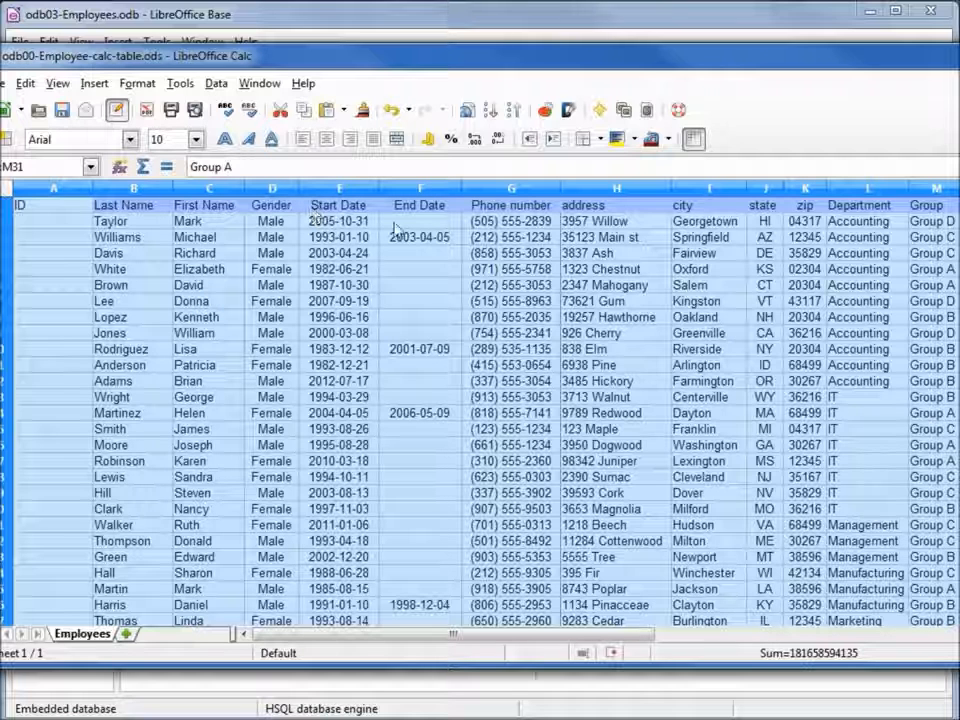
Switch to odb03-Employees.odb in Base and start appending the copied records to Employees-StartdateAtBottom, excluding the source ID column.
click(475, 15)
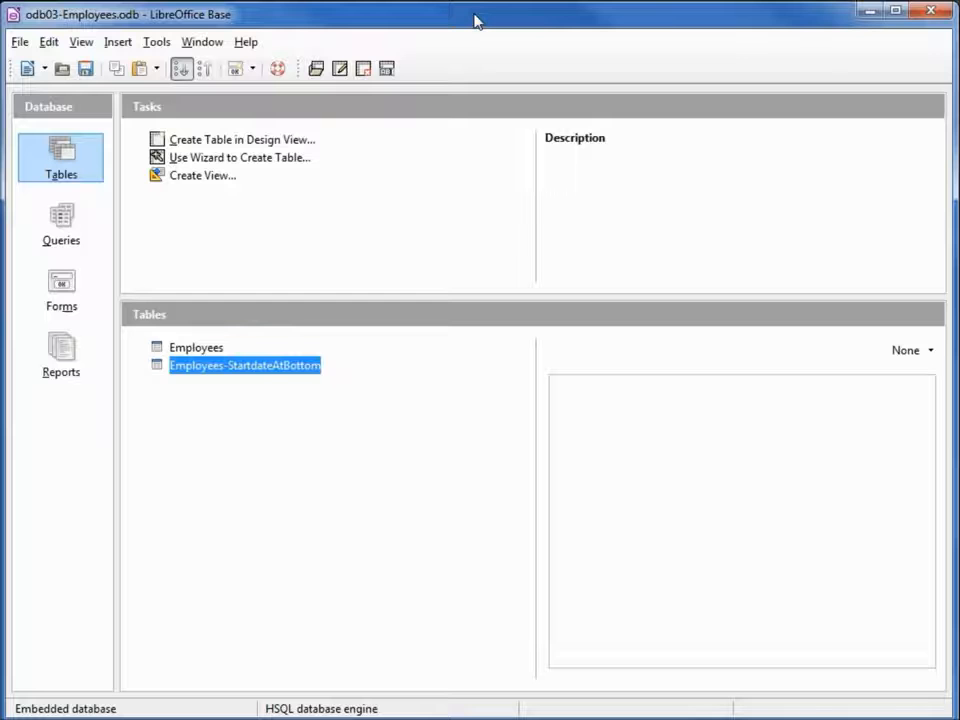
right_click(200, 373)
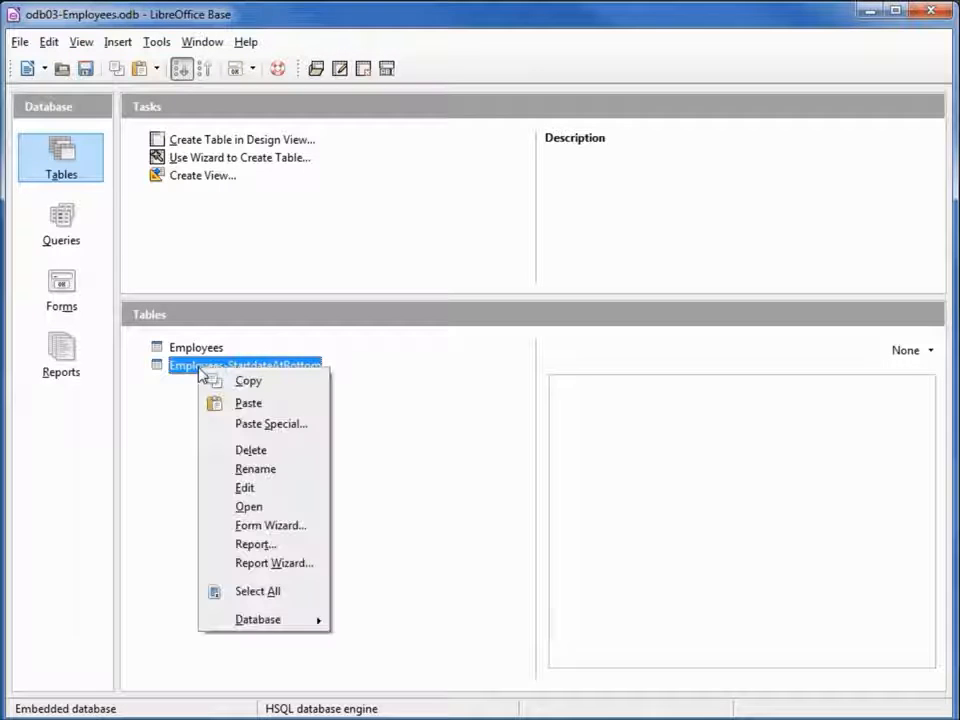
click(246, 405)
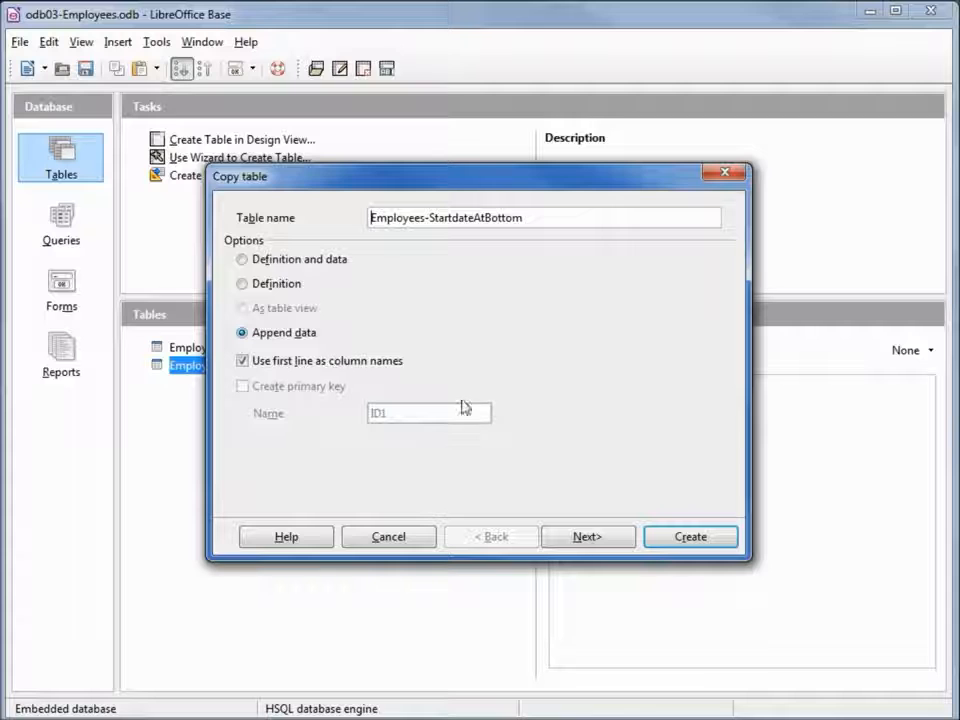
click(584, 538)
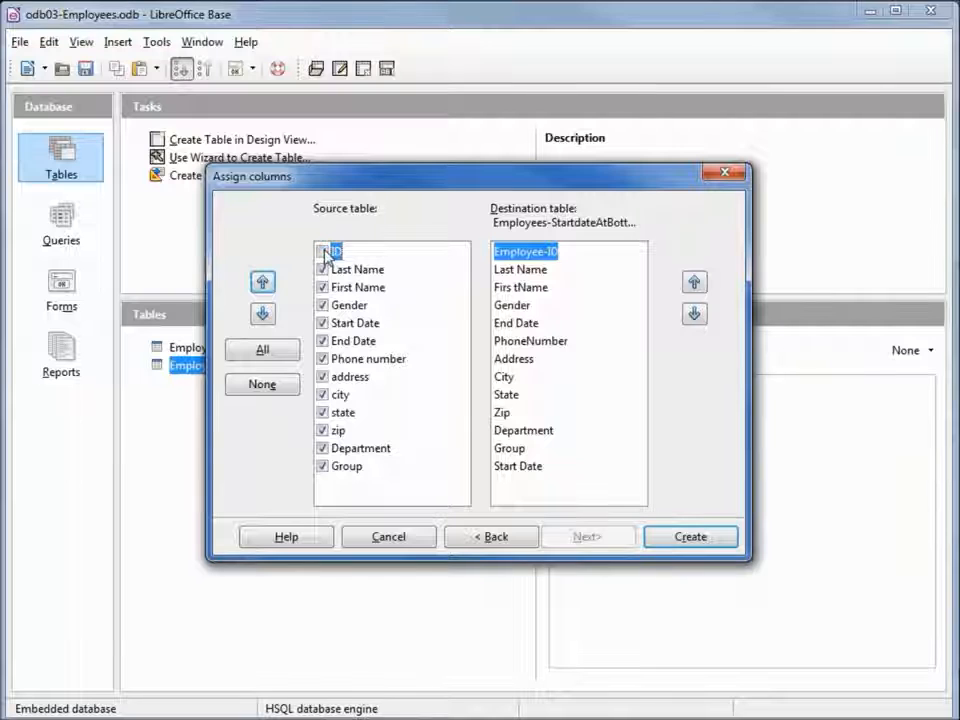
click(278, 386)
click(280, 358)
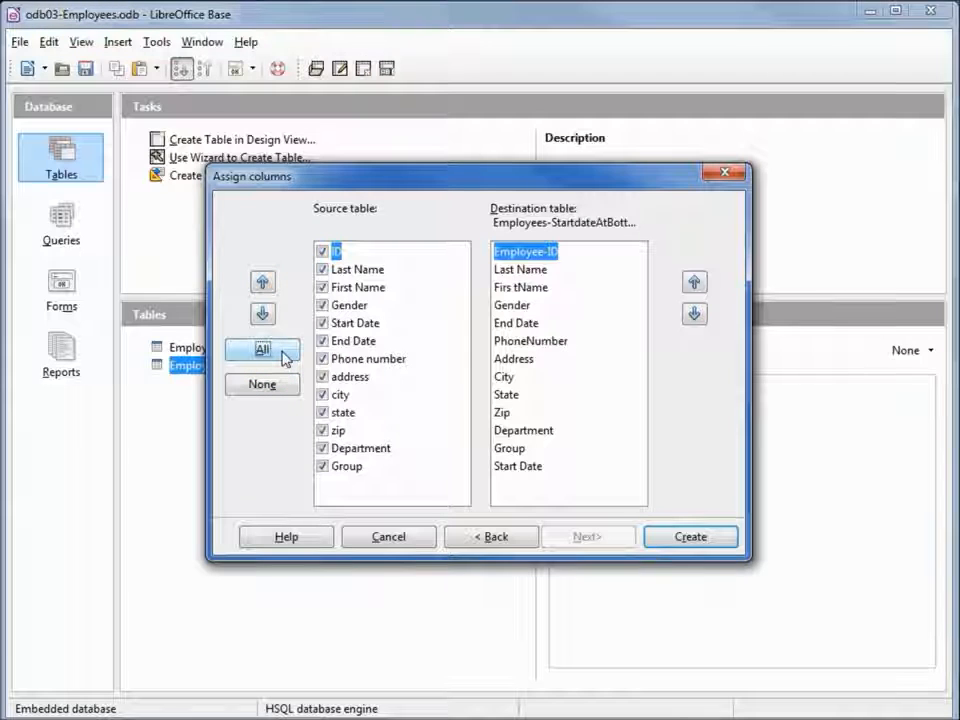
click(323, 252)
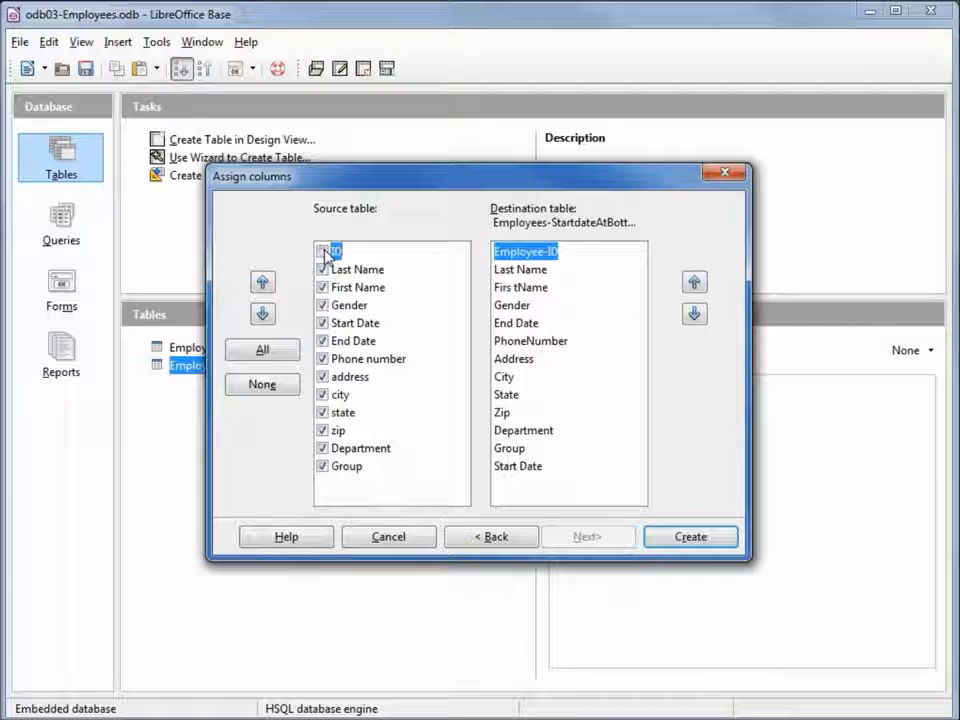
Reorder the source columns so Start Date comes last, matching the destination table, and append the records.
click(356, 324)
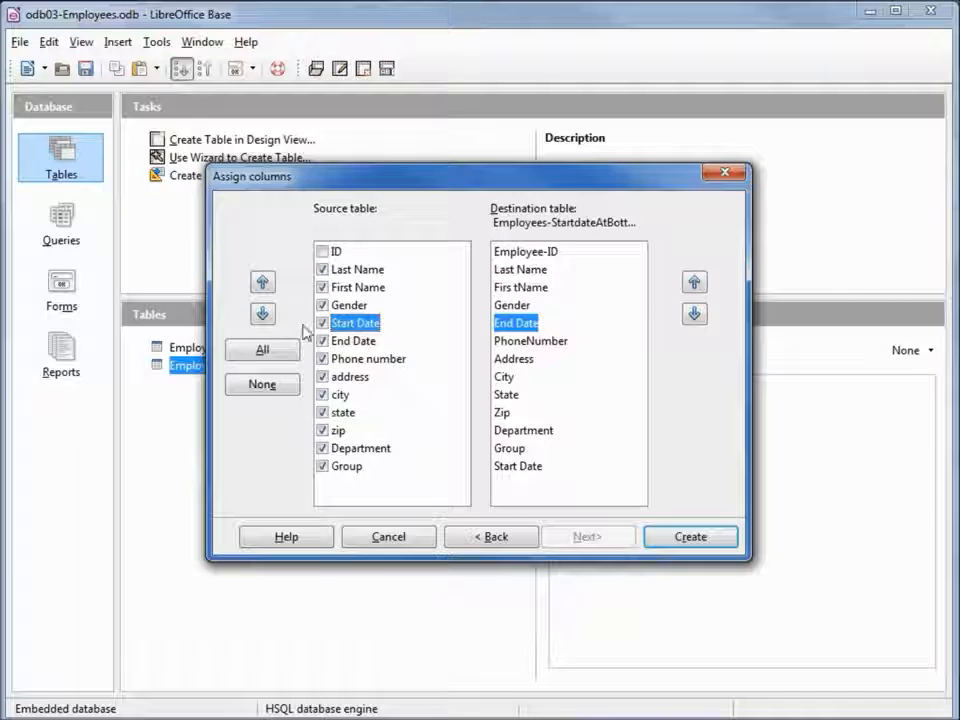
click(262, 314)
click(262, 314)
click(262, 314)
click(262, 314)
click(262, 314)
click(262, 314)
click(262, 314)
click(262, 314)
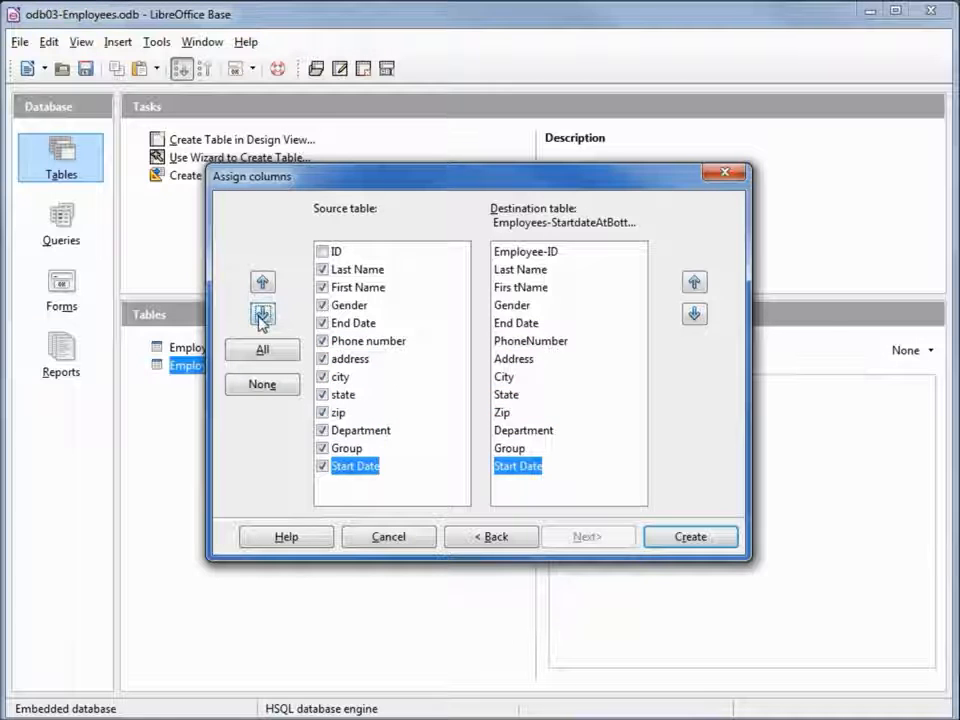
click(263, 284)
click(264, 313)
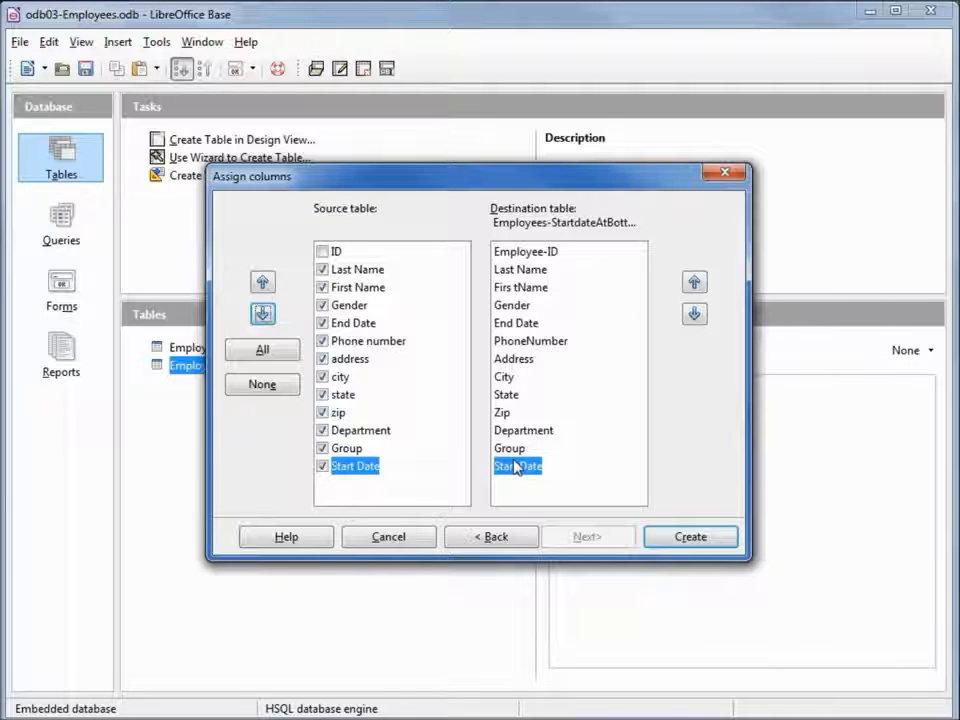
click(697, 543)
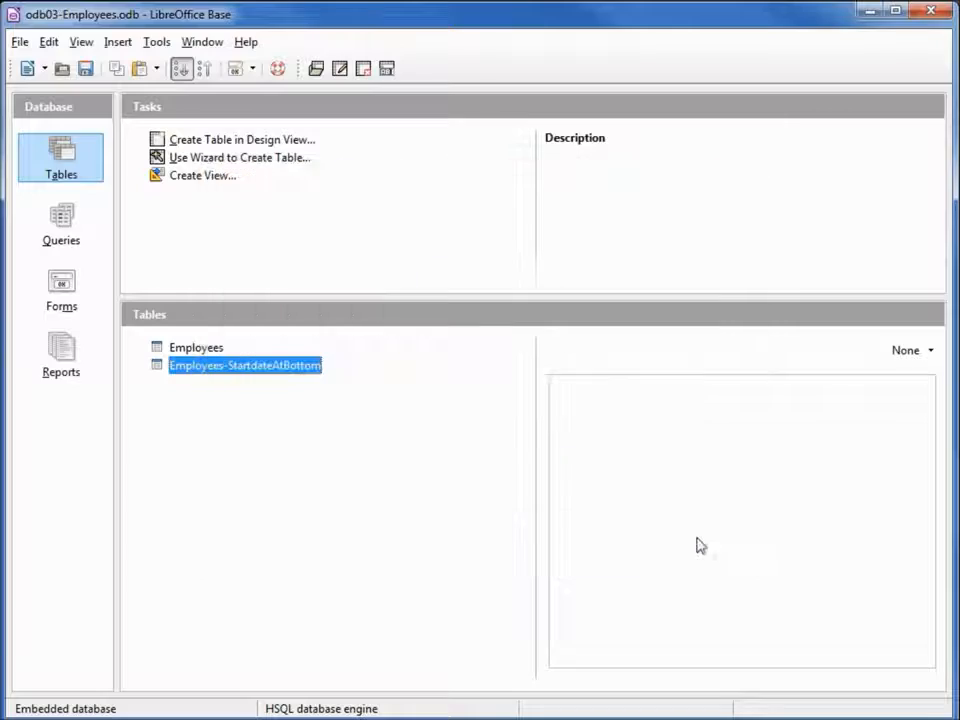
Open the Employees-StartdateAtBottom table, delete all records with Employee-ID 34 through 63, and close it.
double_click(204, 370)
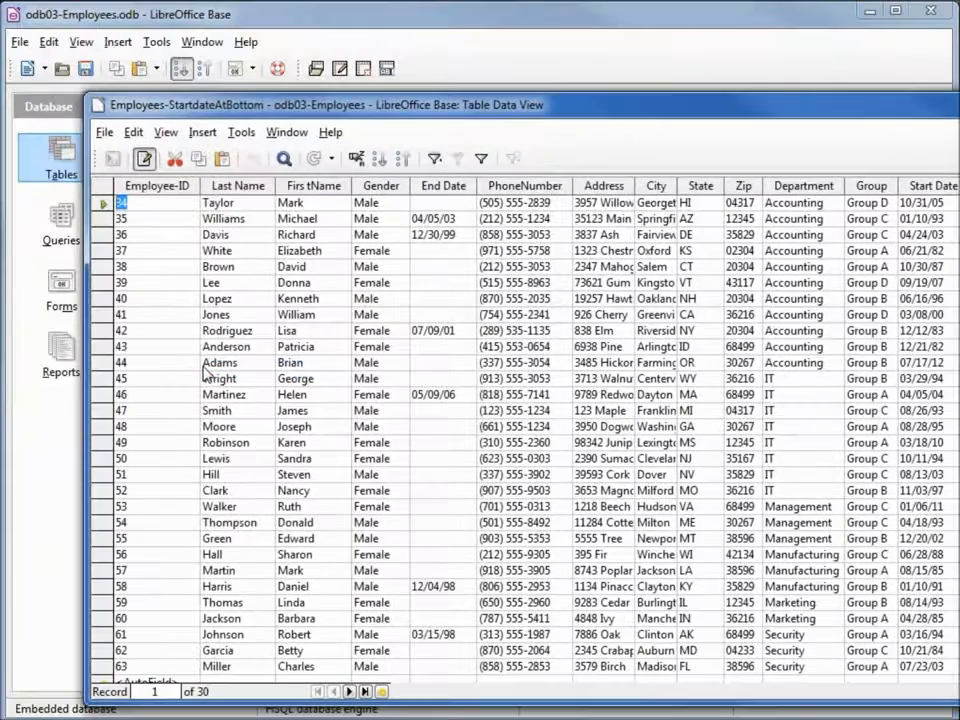
drag(562, 116, 497, 81)
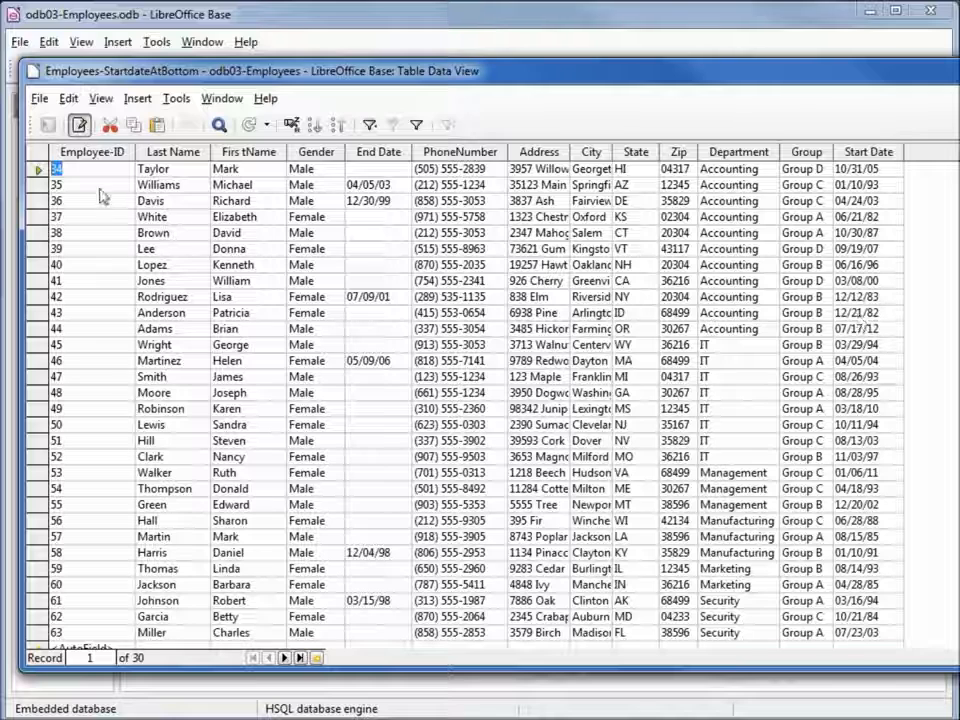
click(36, 172)
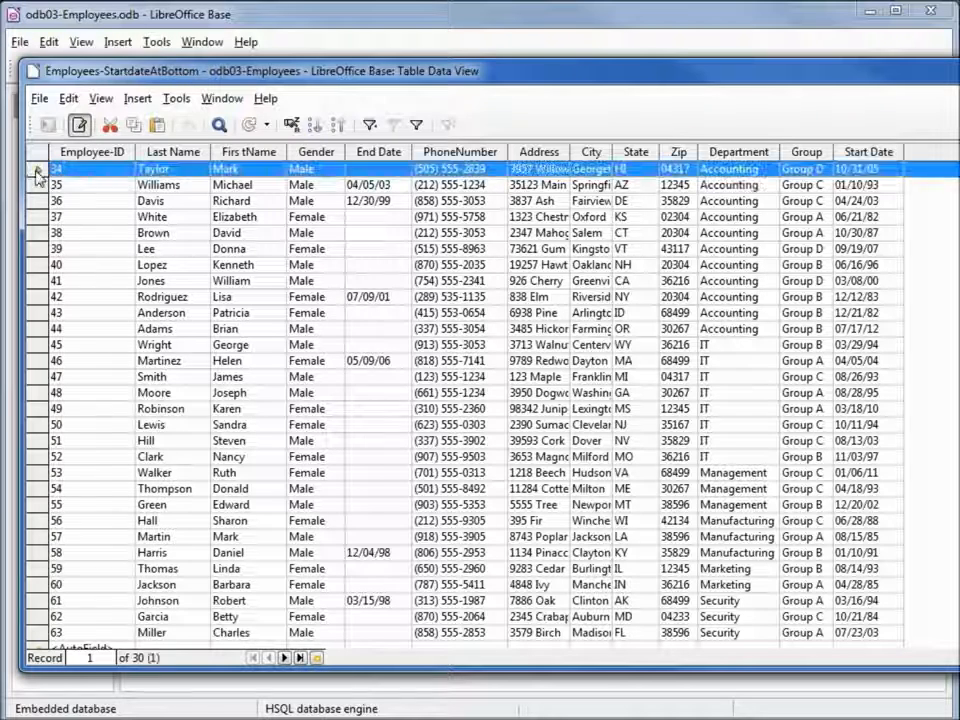
shift+click(36, 634)
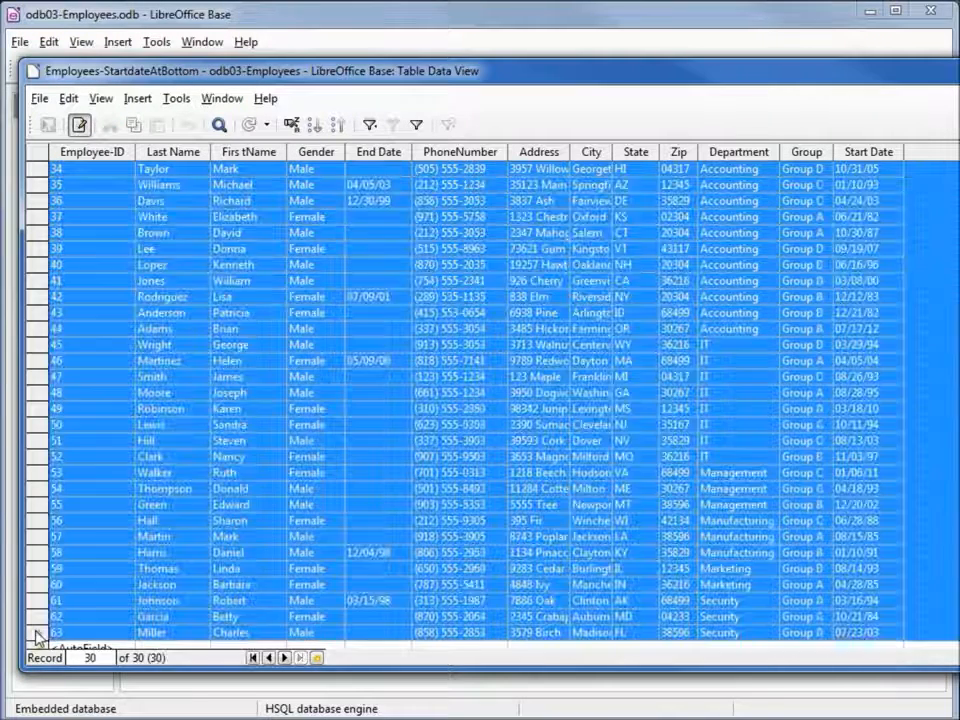
right_click(30, 466)
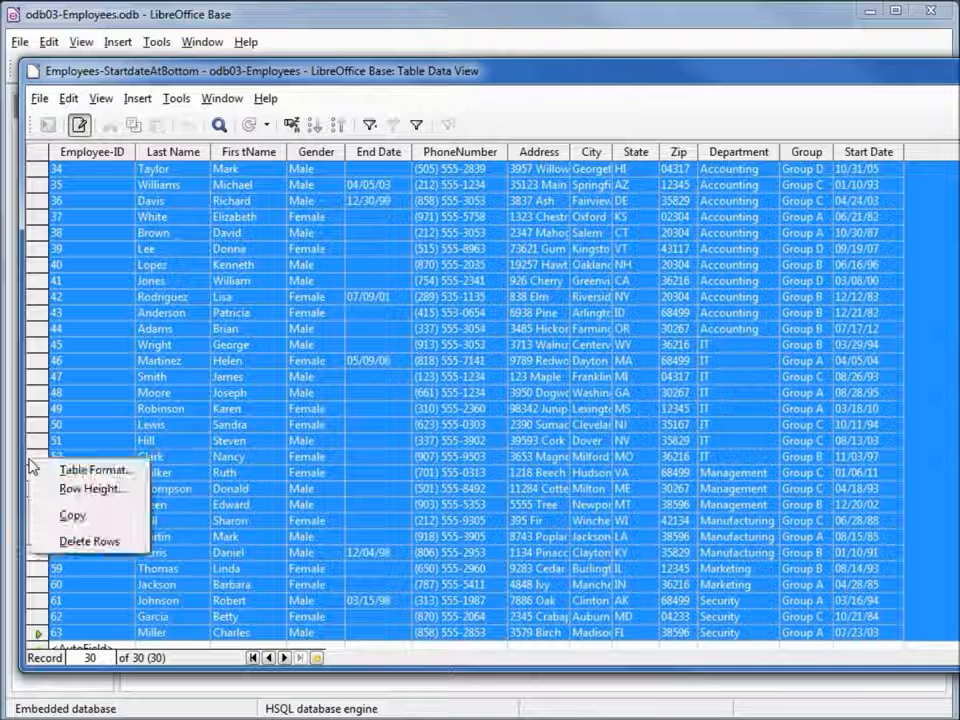
click(82, 541)
click(549, 400)
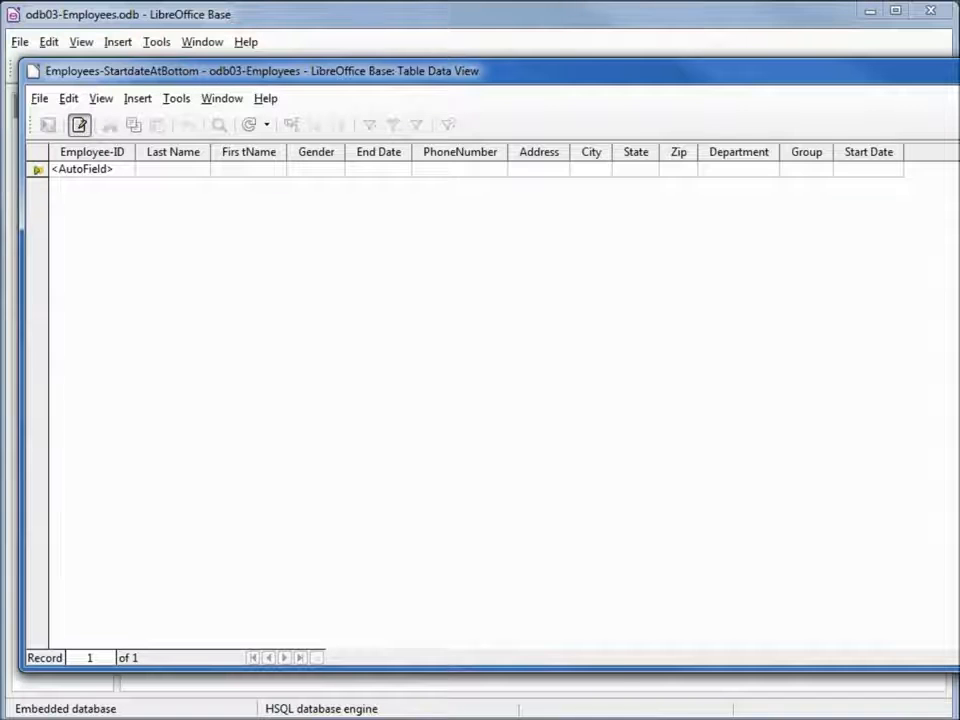
key(alt+F4)
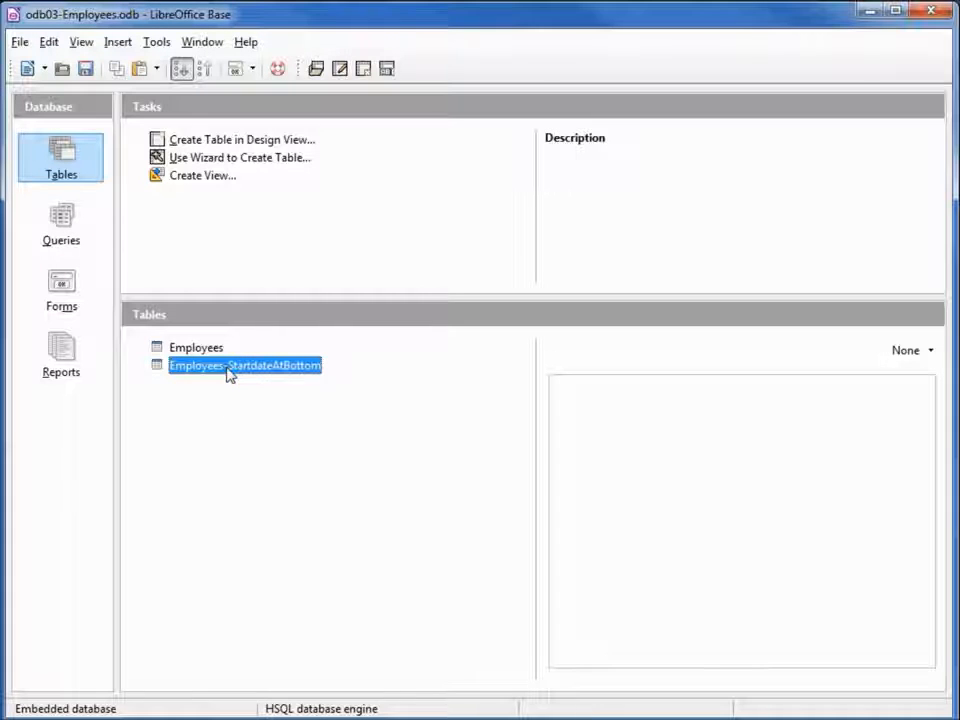
Set AutoValue to No for the Employee-ID field in the Employees-StartdateAtBottom table design, saving the change.
right_click(230, 374)
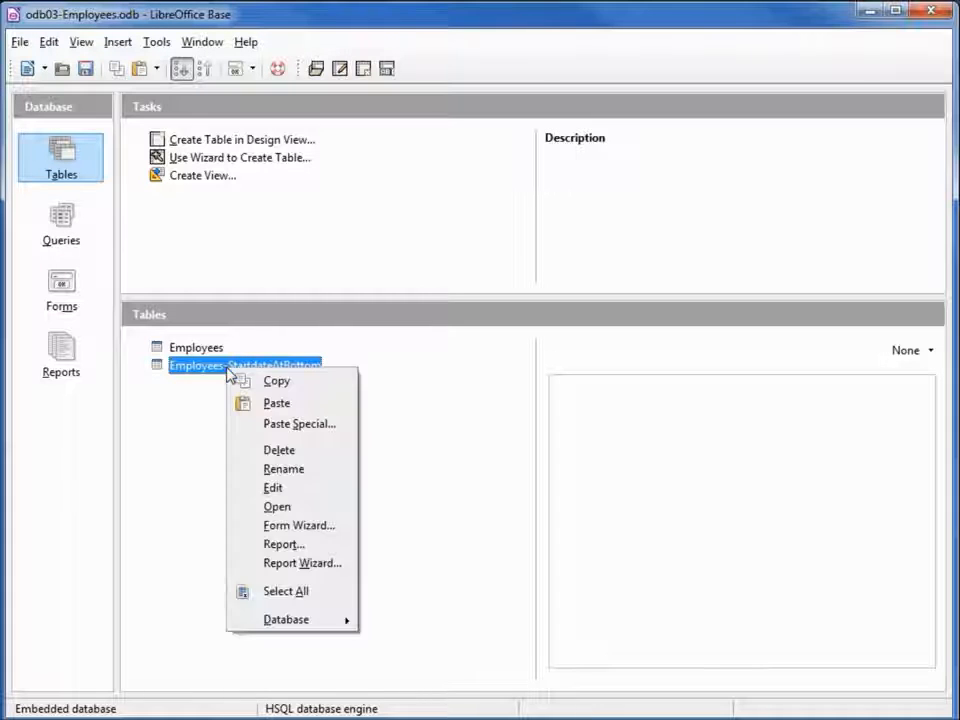
click(272, 490)
click(405, 231)
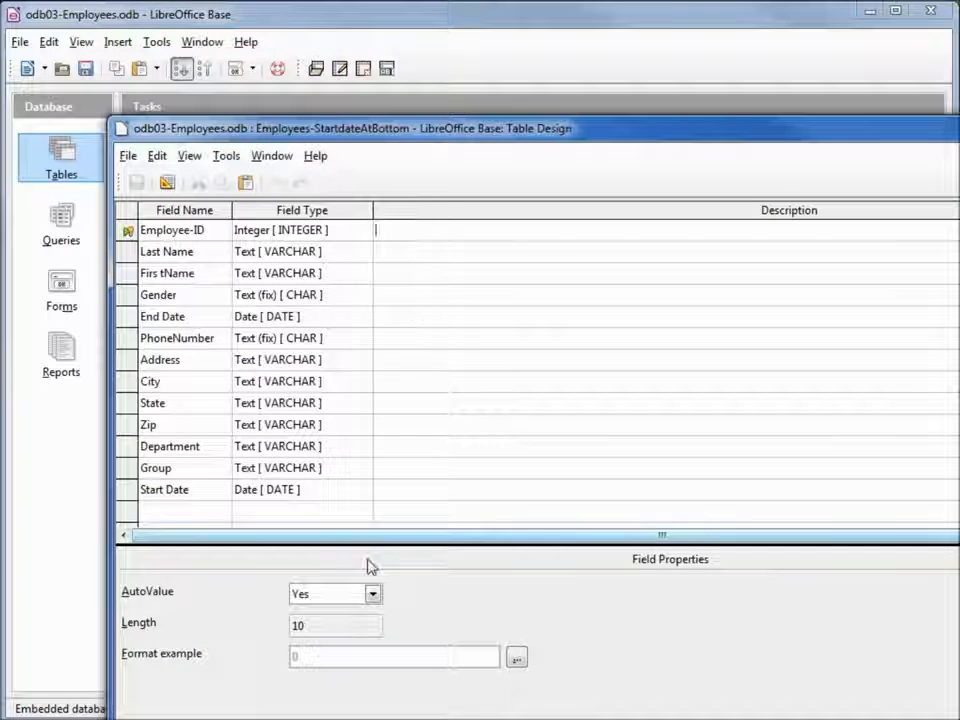
click(376, 595)
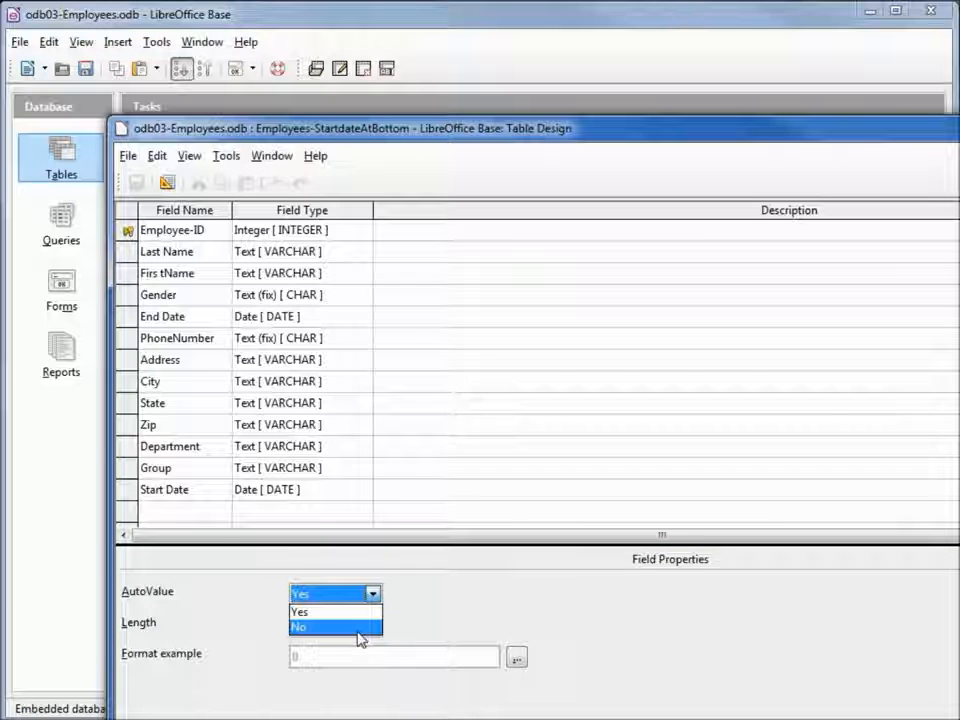
click(358, 628)
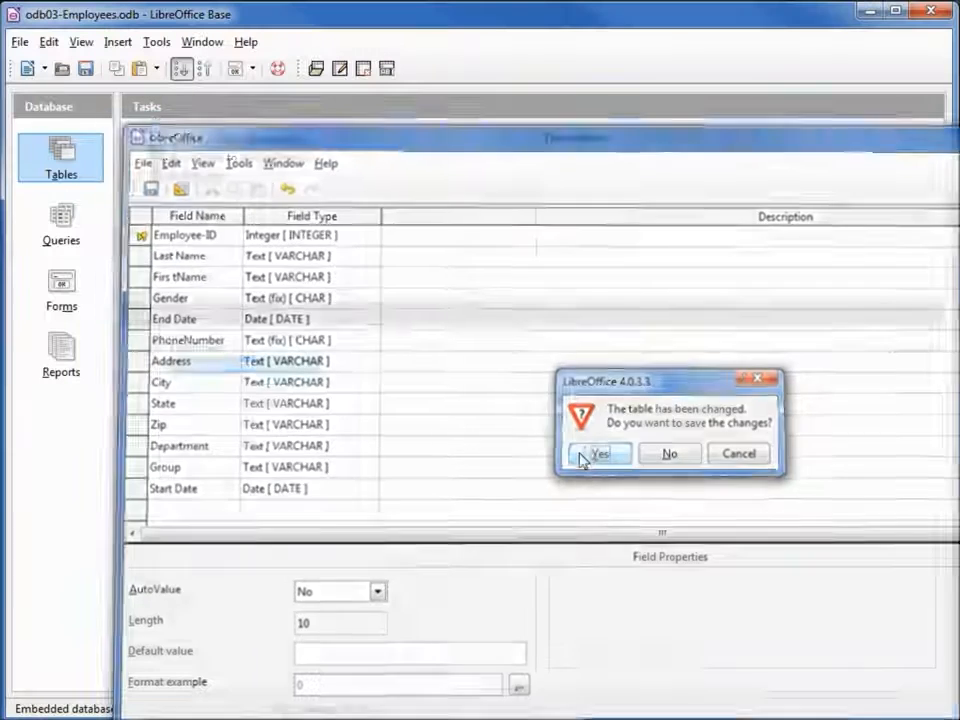
click(596, 455)
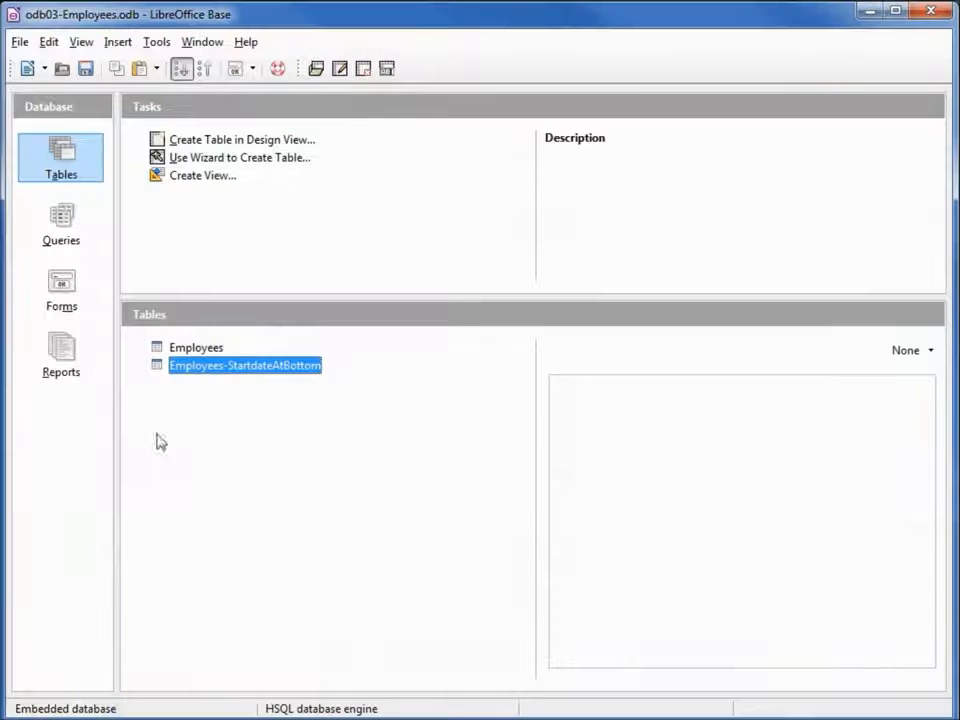
Set AutoValue back to Yes for the Employee-ID field of Employees-StartdateAtBottom, save the table design and close it.
right_click(199, 373)
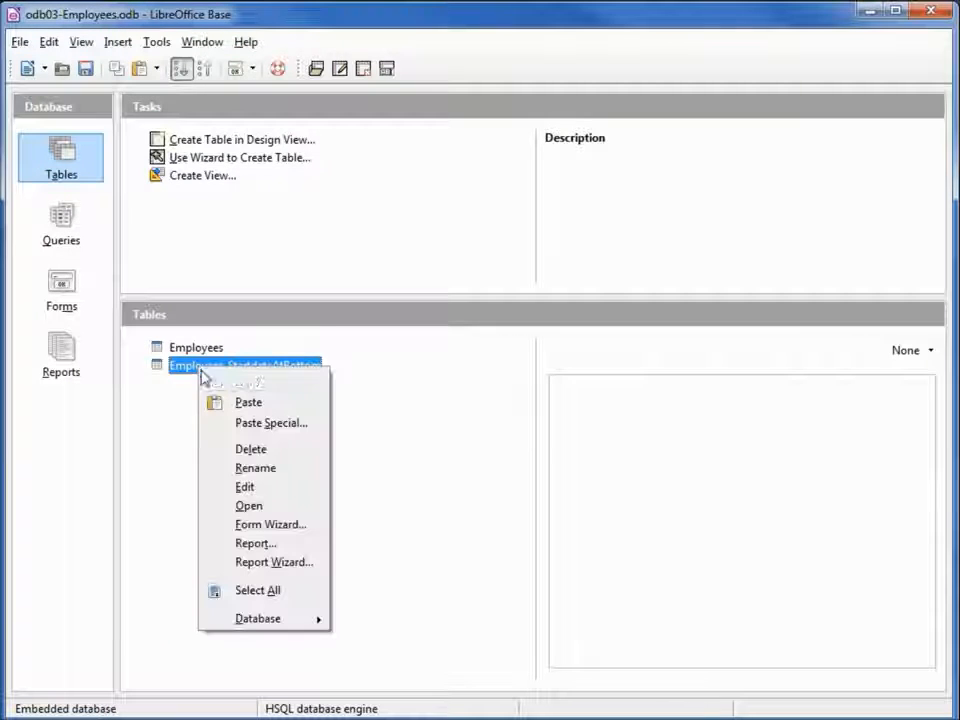
click(248, 488)
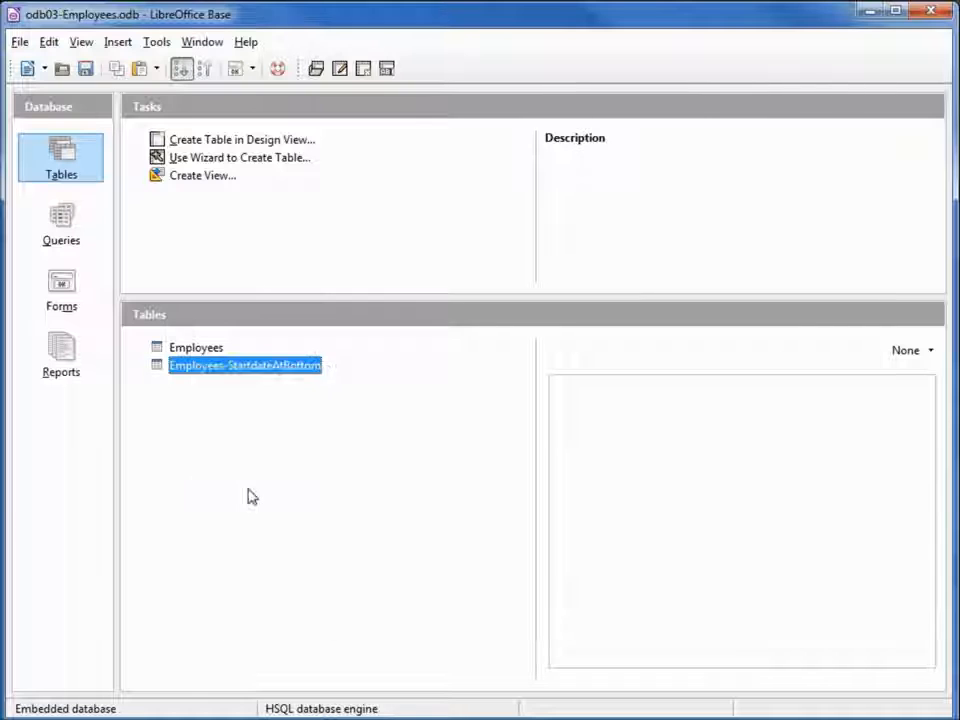
click(423, 257)
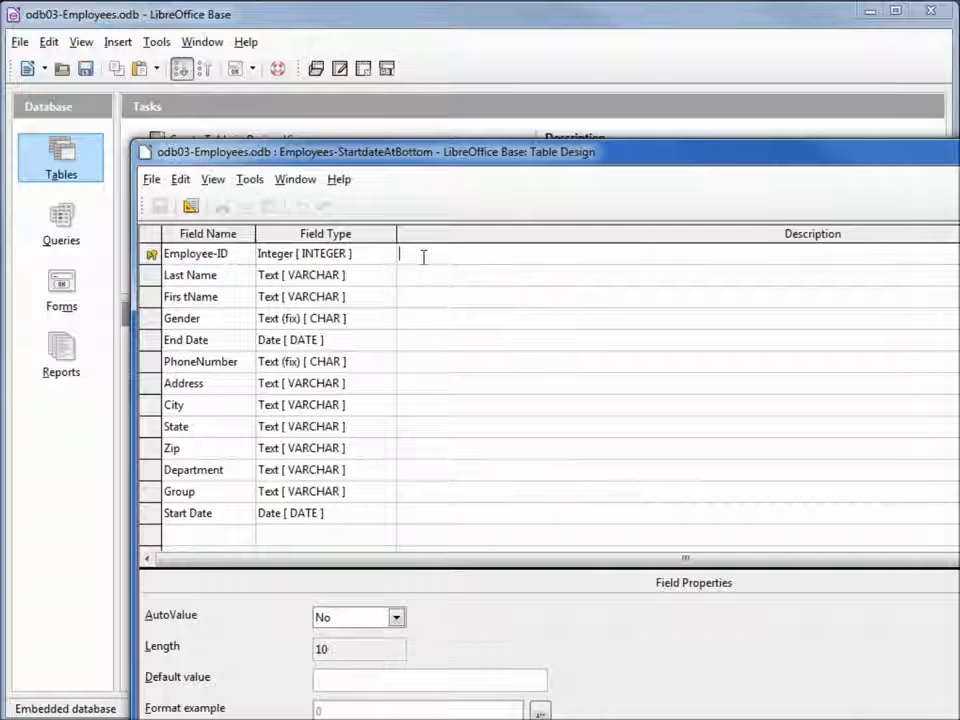
click(397, 621)
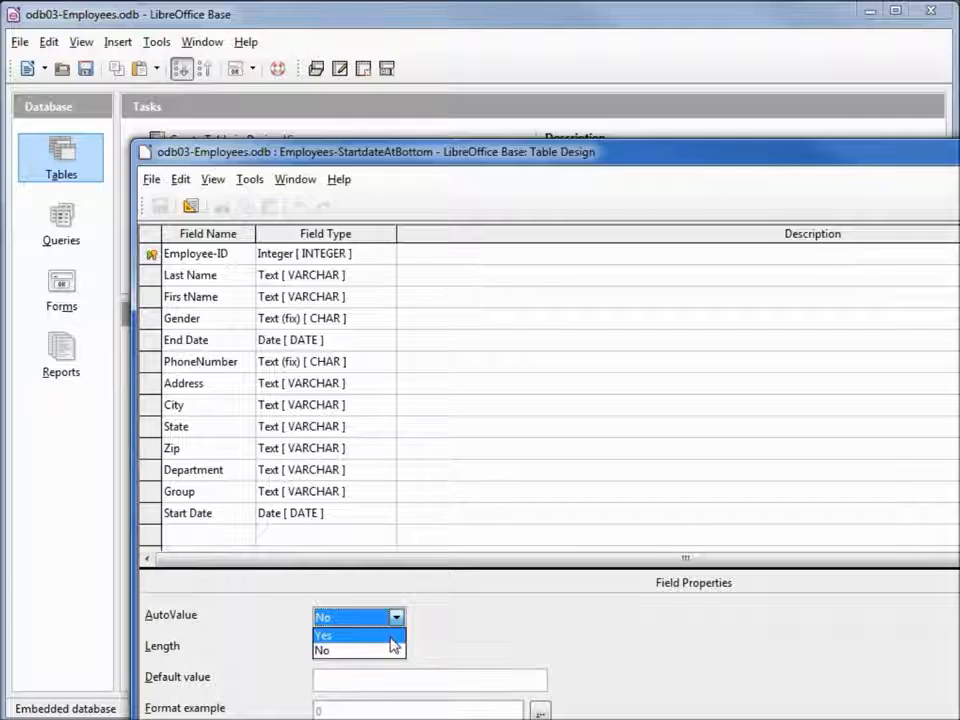
click(330, 635)
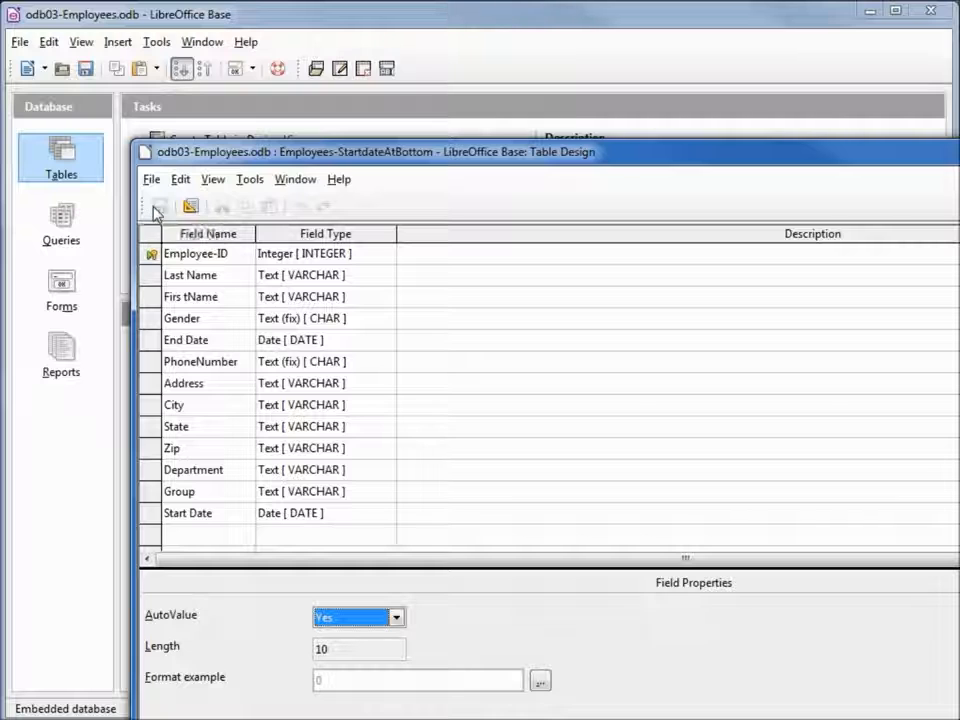
click(158, 208)
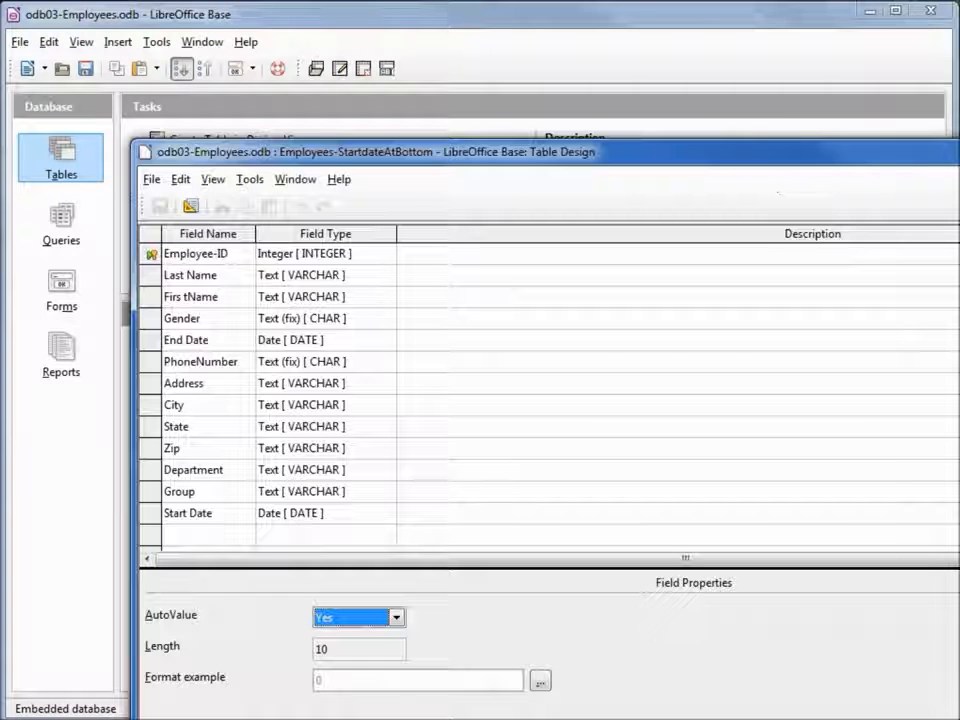
key(ctrl+w)
click(641, 480)
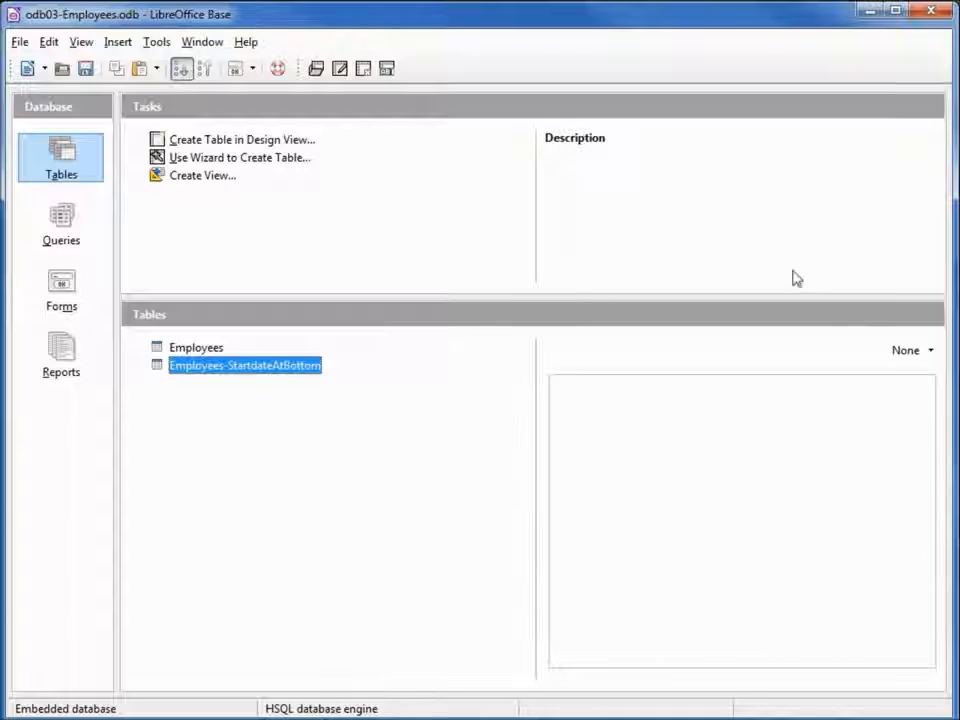
Switch to the odb00-Employee-calc-table.ods spreadsheet in Calc and copy the selected range A1:M31 again.
key(alt+Tab)
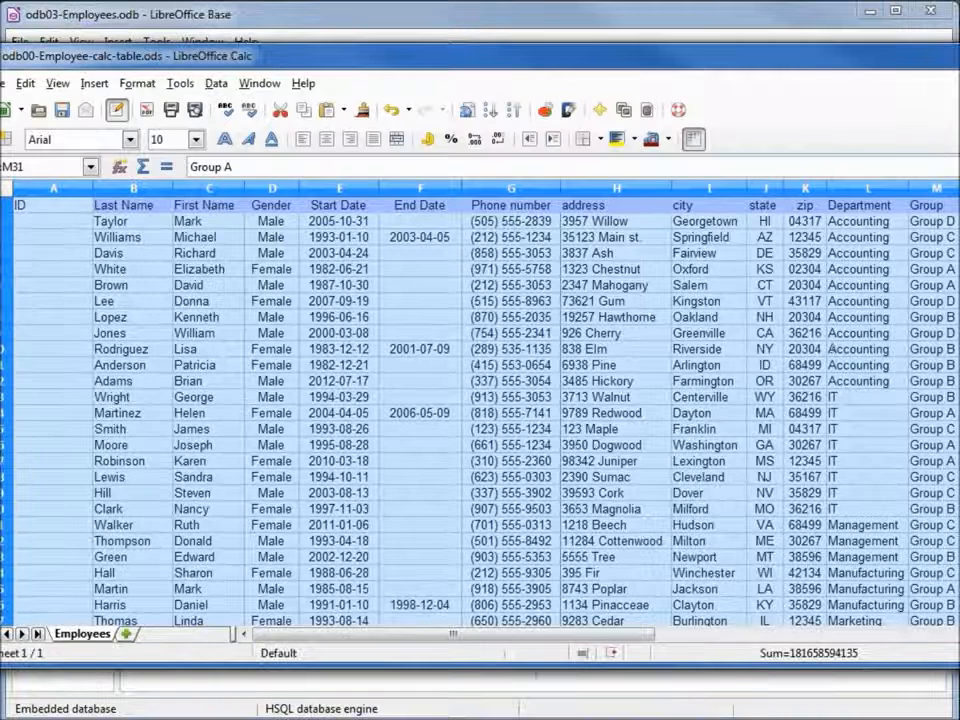
right_click(157, 255)
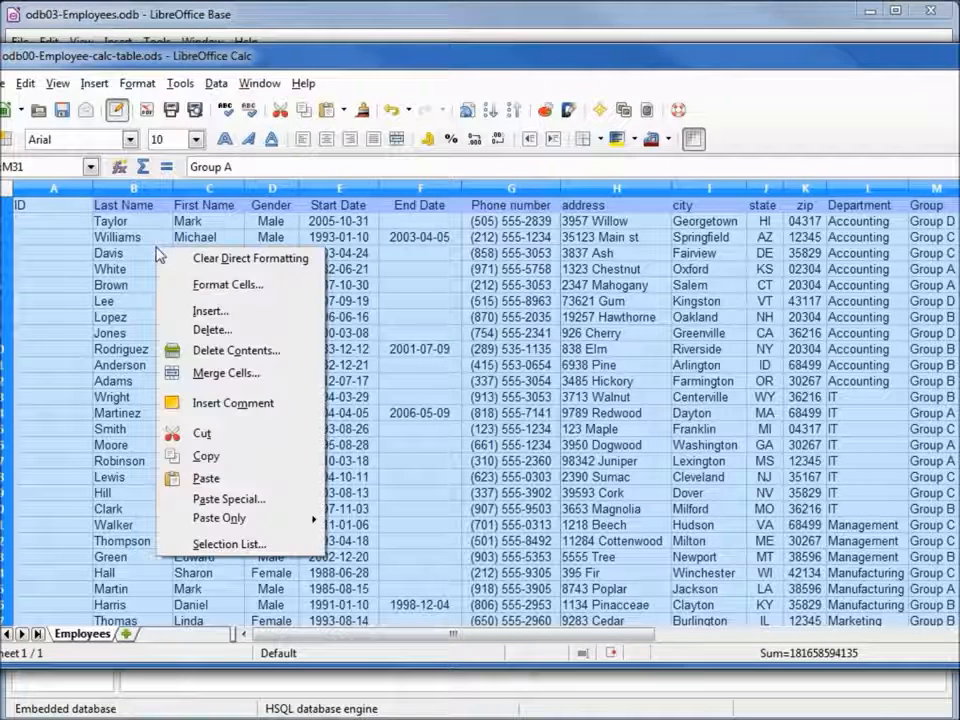
click(213, 458)
Return to Base and paste the copied rows onto Employees-StartdateAtBottom as appended data, excluding the source ID column.
click(328, 26)
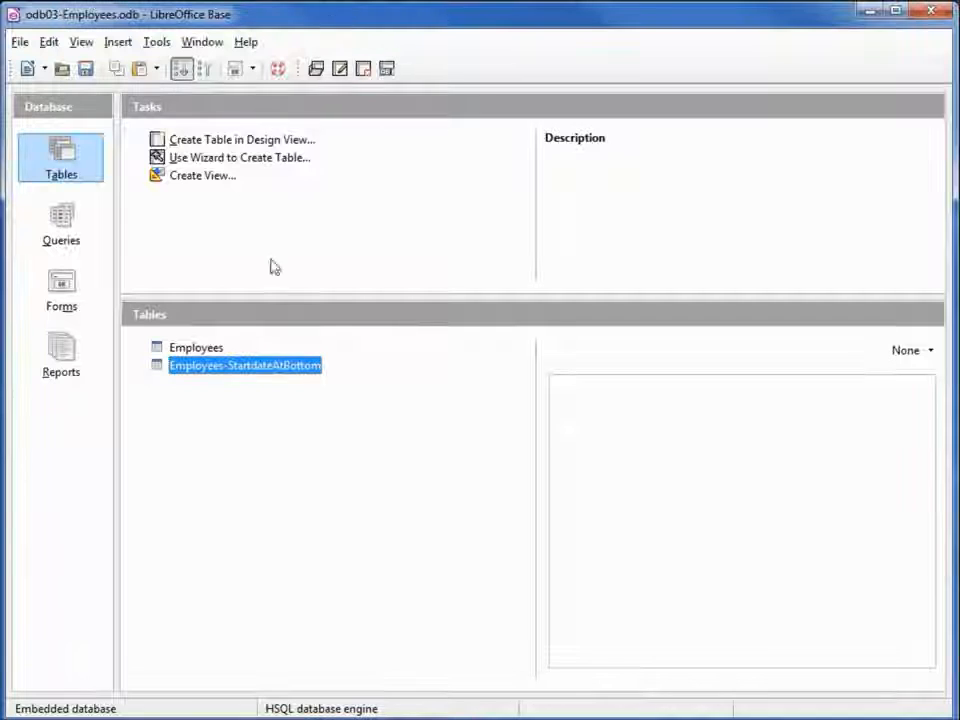
right_click(226, 372)
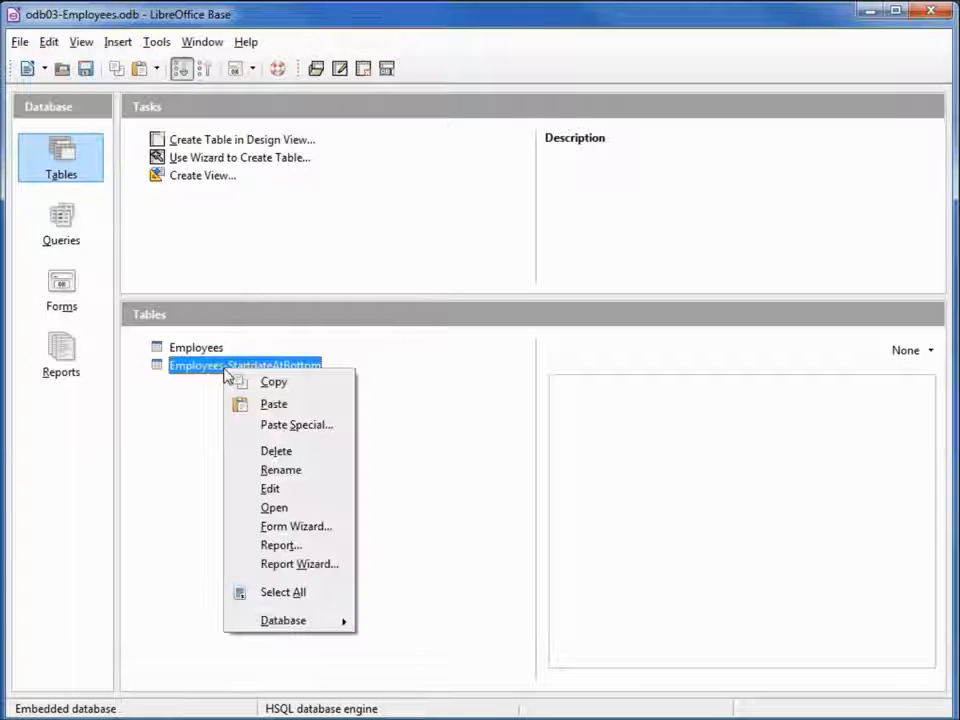
click(277, 405)
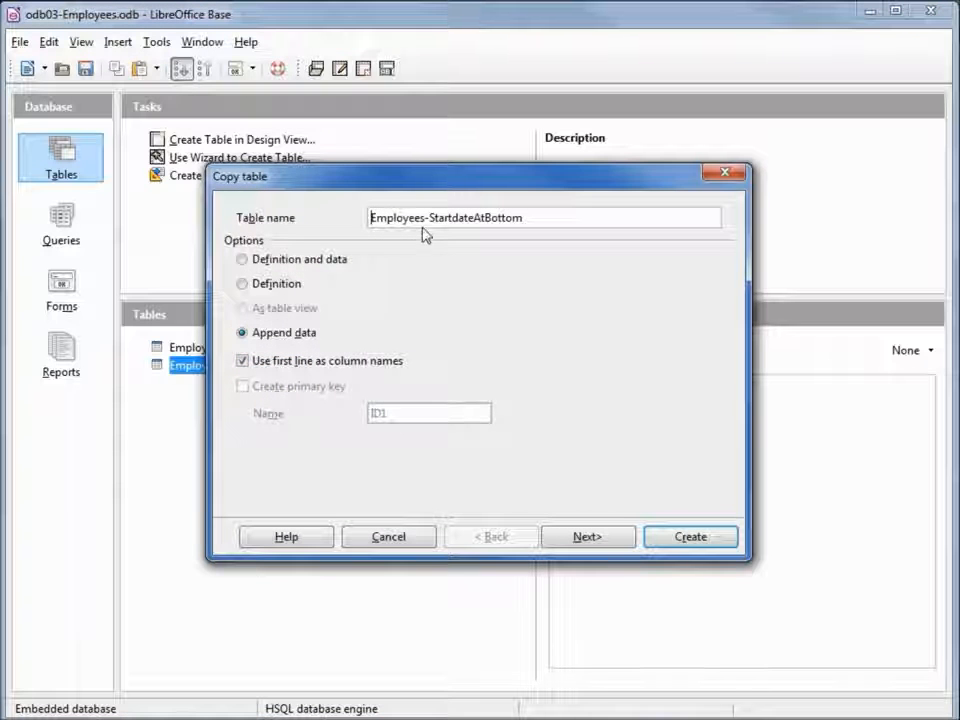
click(606, 540)
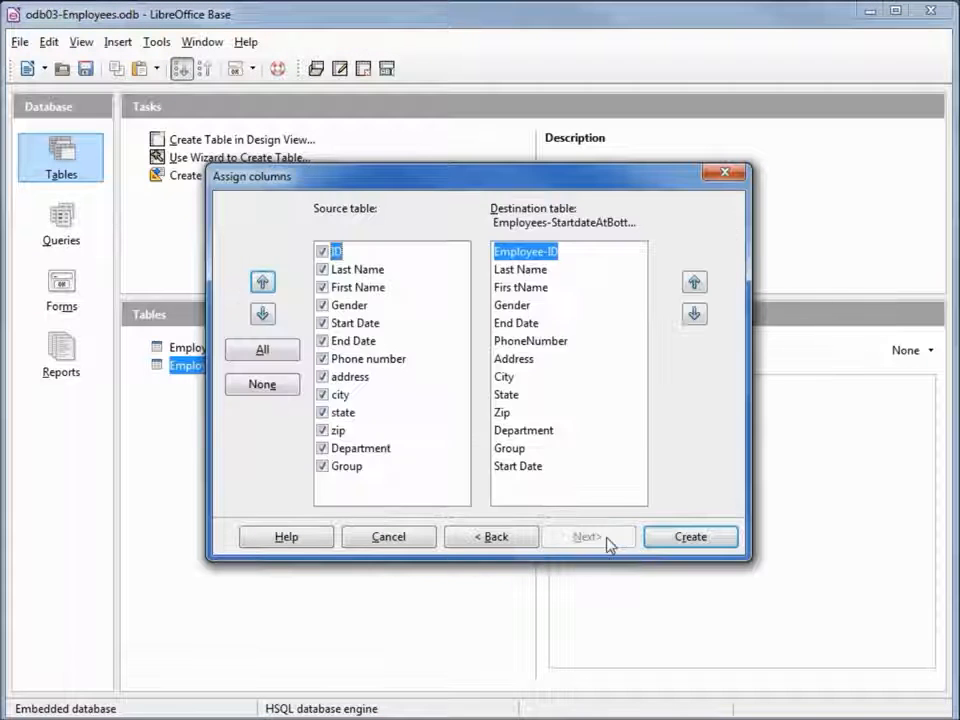
click(322, 251)
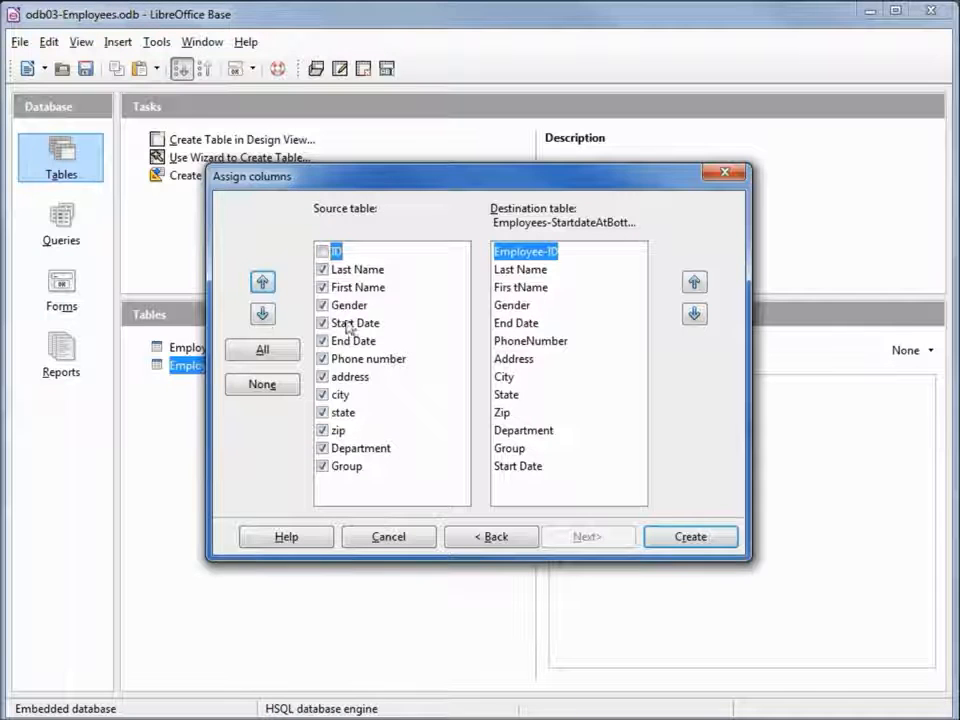
Place the source Start Date column after Group to match the destination order, and append the data.
click(345, 323)
click(262, 314)
click(262, 314)
click(262, 314)
click(262, 314)
click(262, 314)
click(262, 314)
click(262, 316)
click(262, 316)
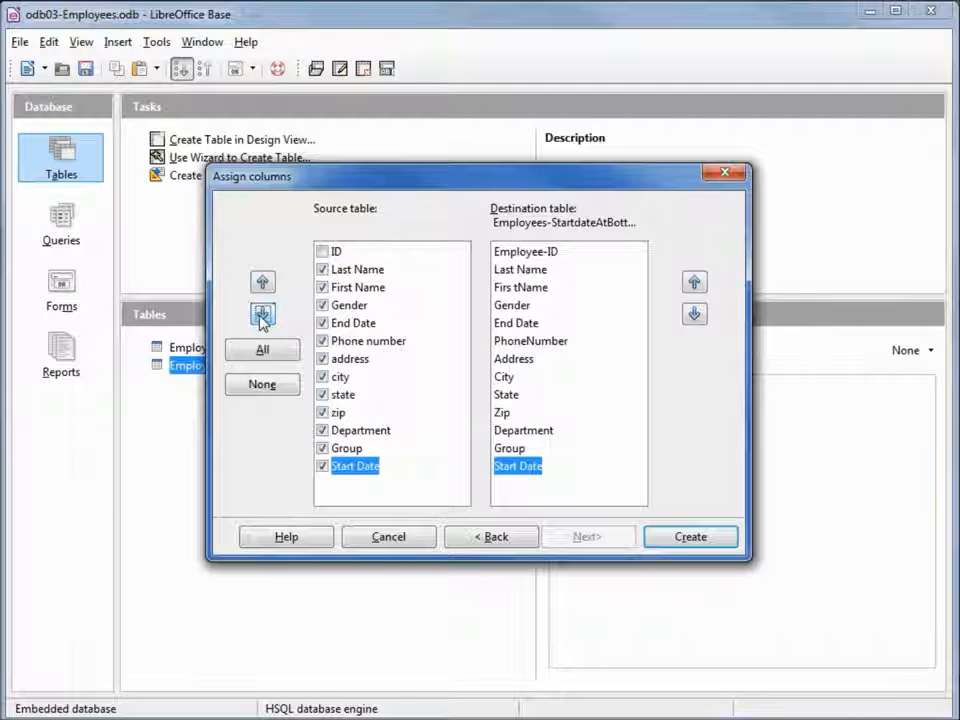
click(688, 539)
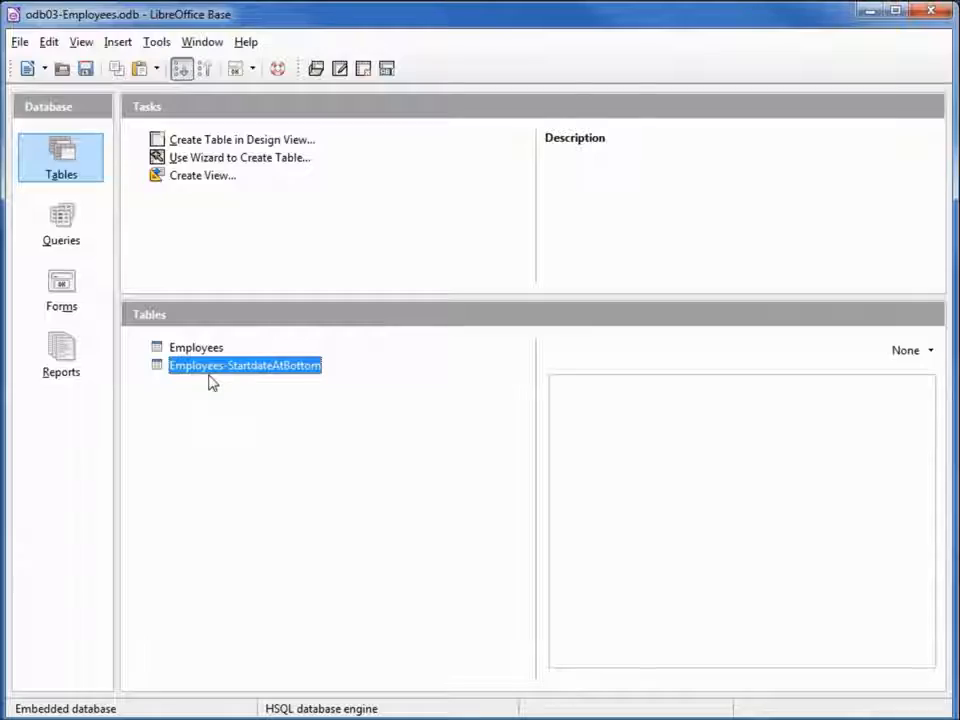
Open the Employees-StartdateAtBottom table and examine the appended records and their Employee-ID numbering.
double_click(212, 368)
drag(650, 184, 505, 67)
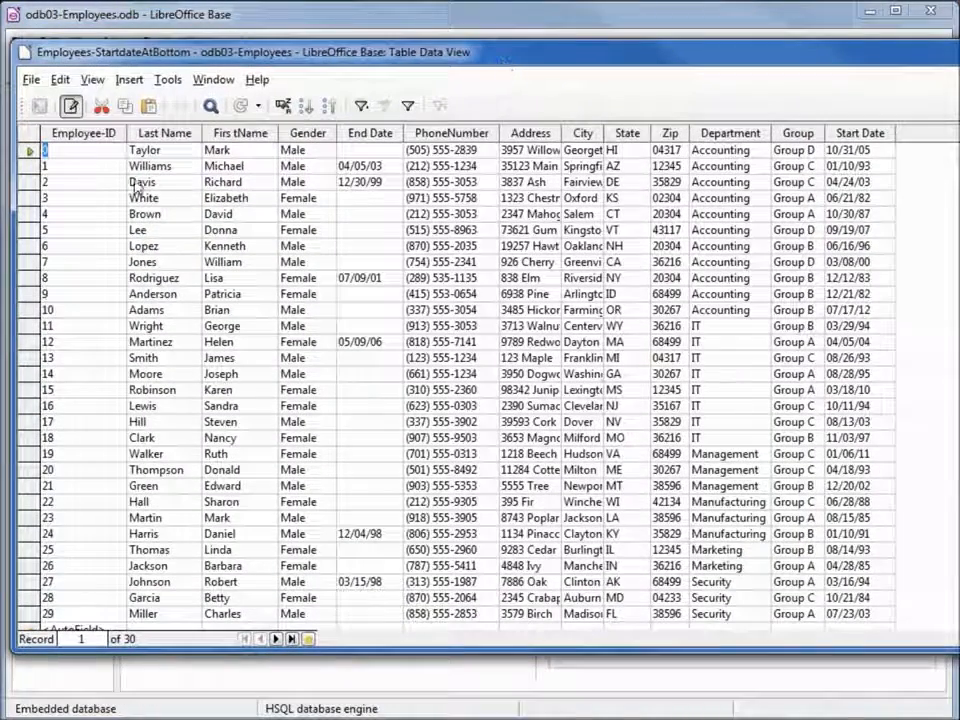